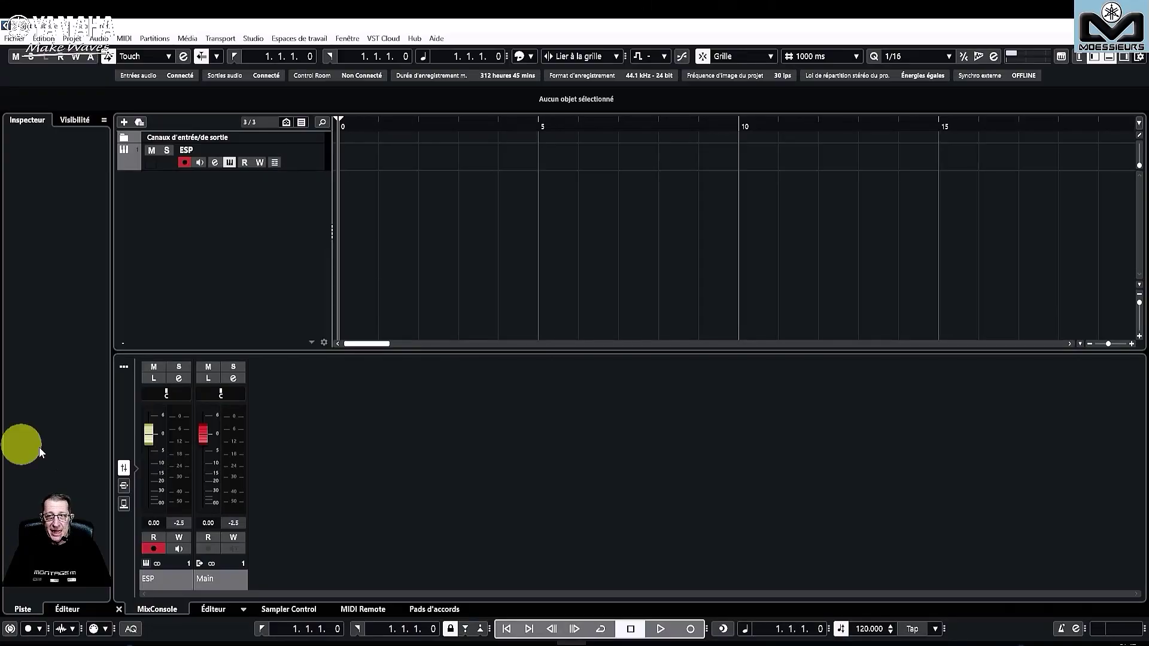
Open the Expanded Softsynth Plugin editor for the ESP track and check part pages 1-8 and 9-16
{"action": "key", "text": "ctrl+e"}
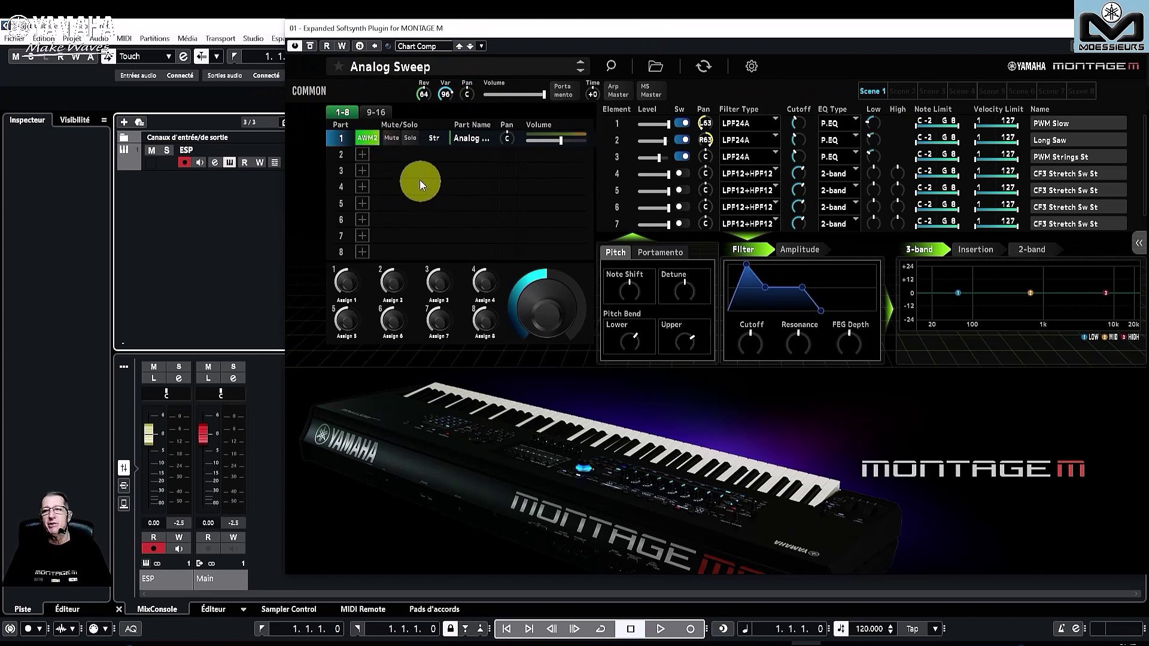
{"action": "left_click", "coordinate": [377, 113]}
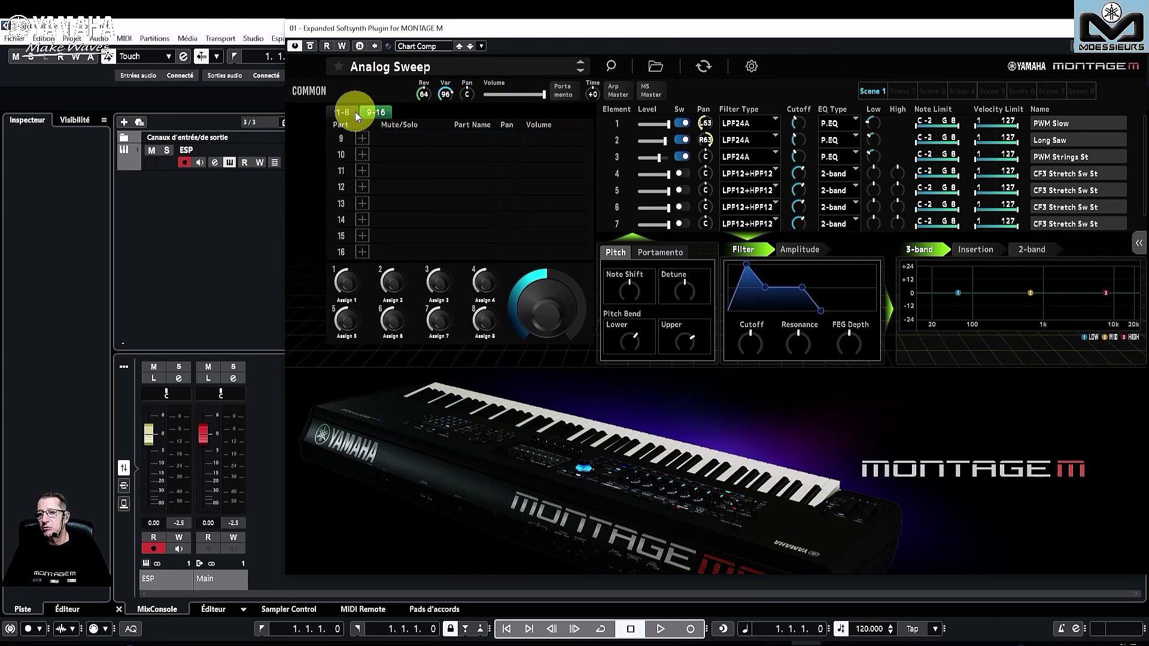
{"action": "left_click", "coordinate": [347, 113]}
{"action": "left_click", "coordinate": [371, 110]}
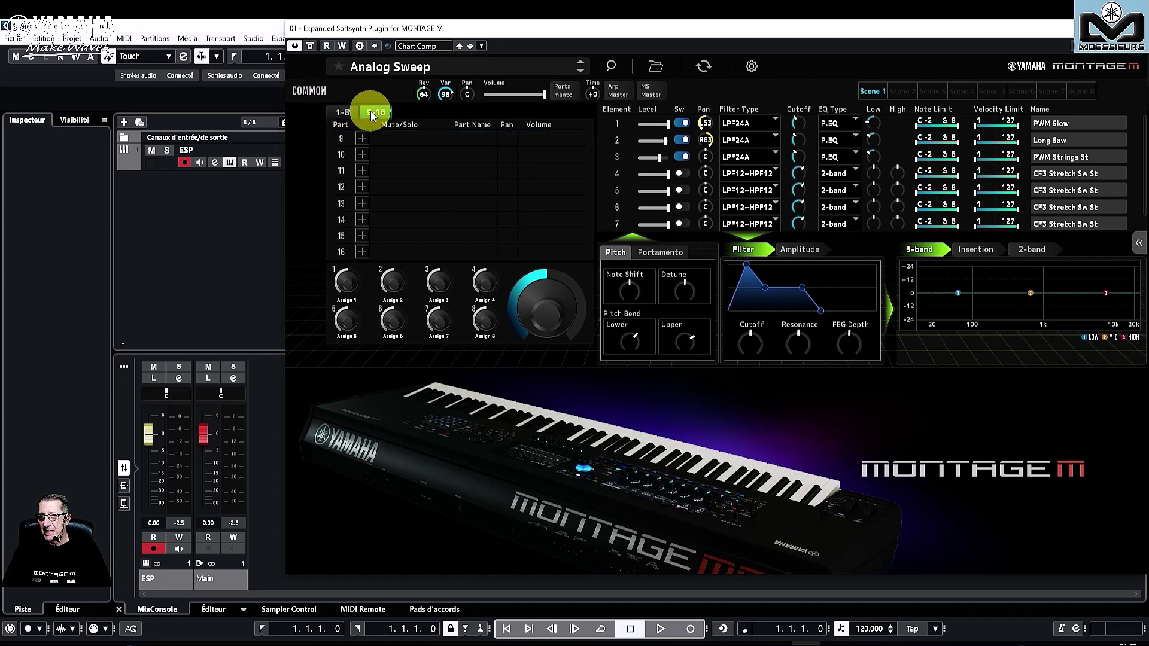
{"action": "left_click", "coordinate": [344, 112]}
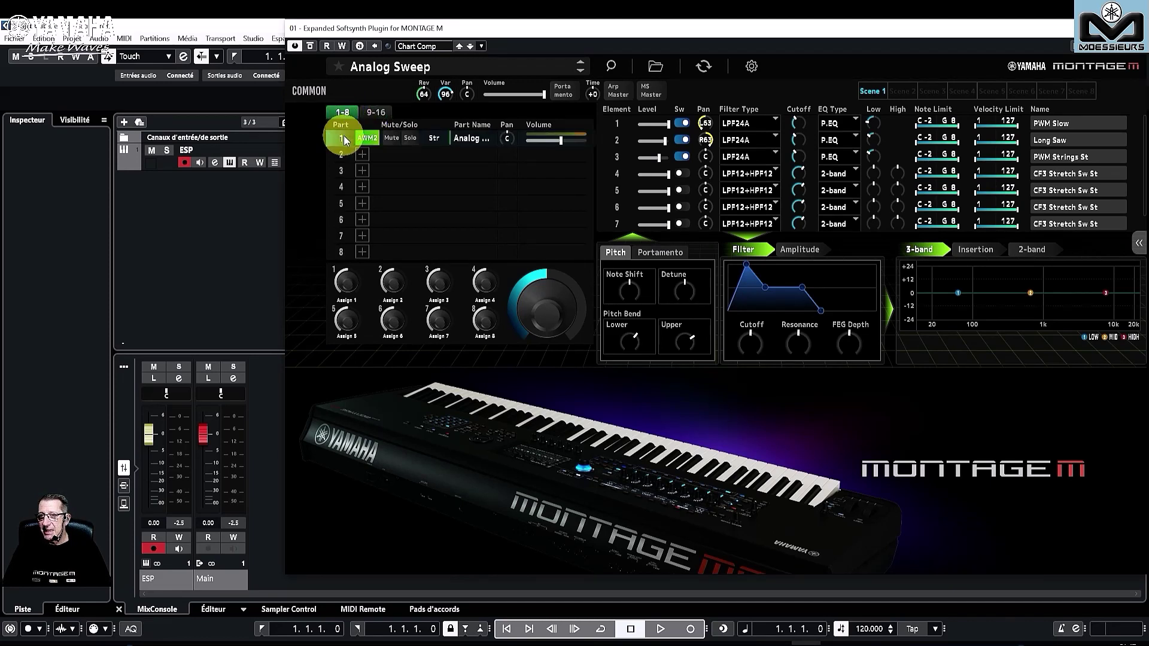
View the Common settings, return to Part 1's element settings and inspect the category search for that part
{"action": "left_click", "coordinate": [312, 91]}
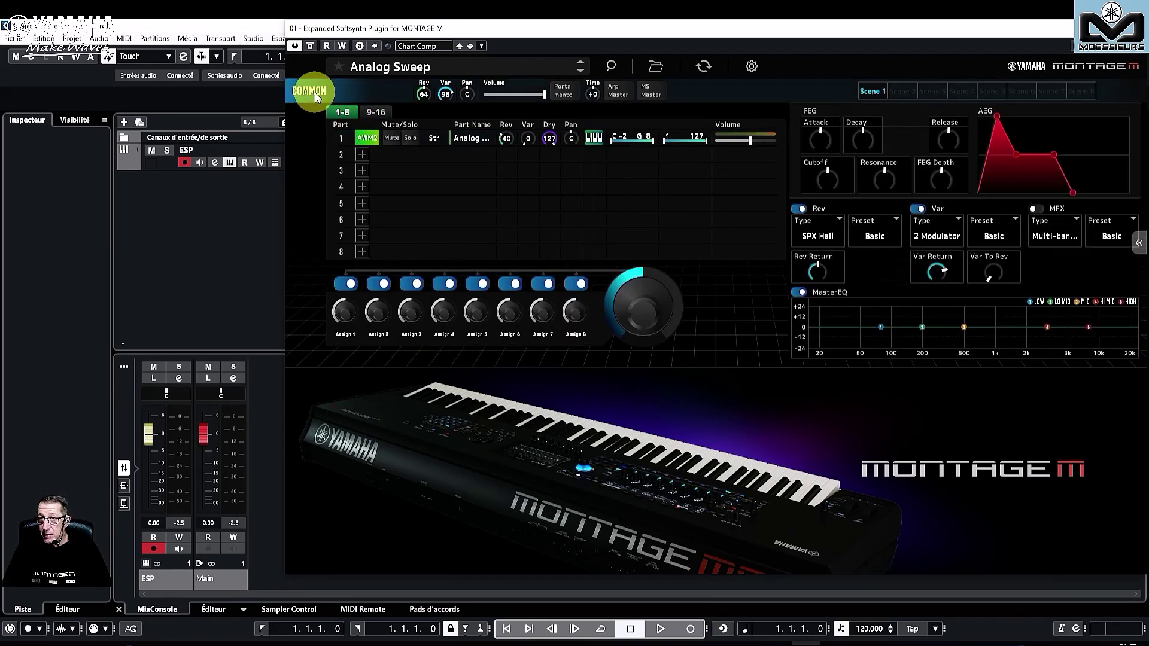
{"action": "left_click", "coordinate": [337, 138]}
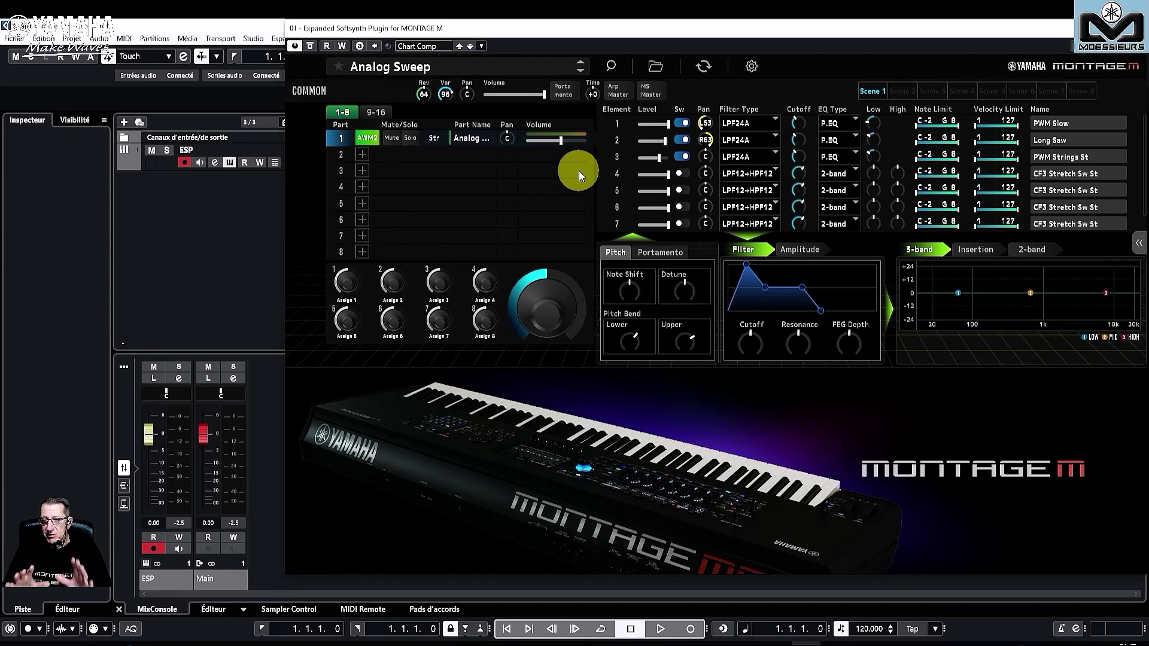
{"action": "left_click", "coordinate": [391, 138]}
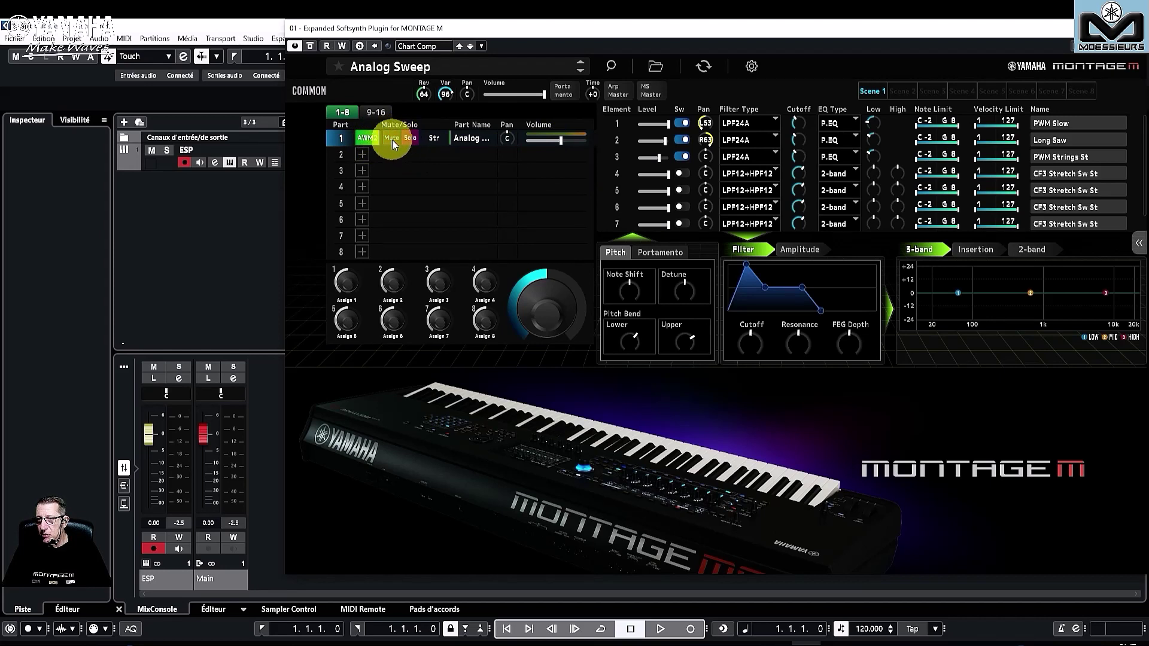
{"action": "left_click", "coordinate": [435, 140]}
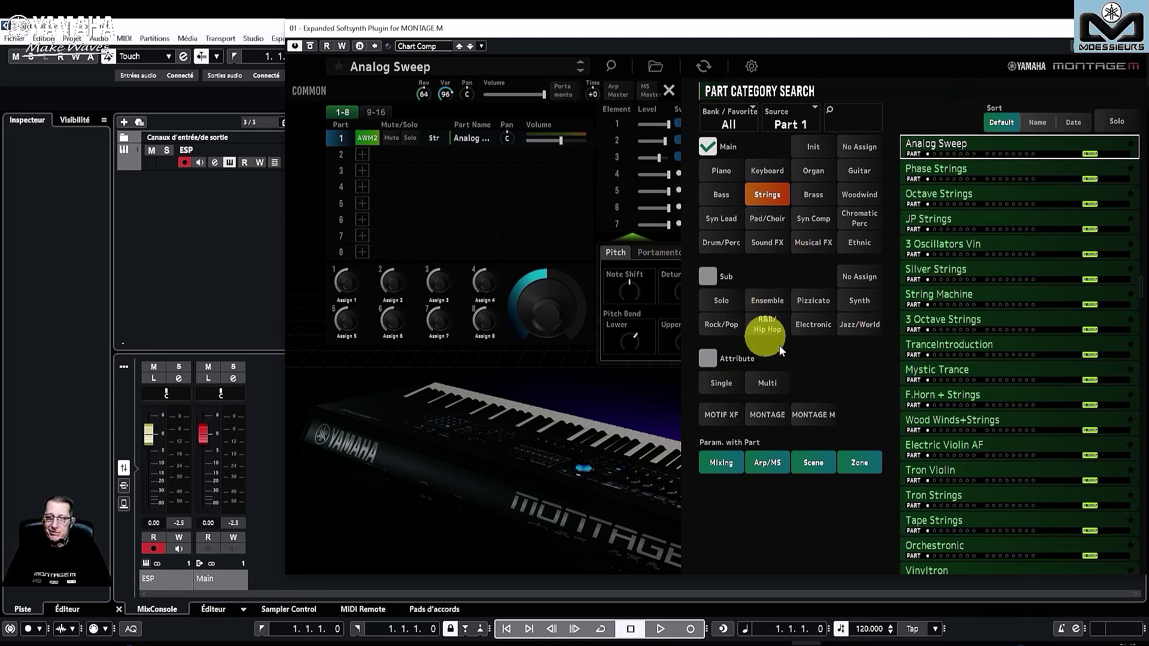
{"action": "left_click", "coordinate": [415, 165]}
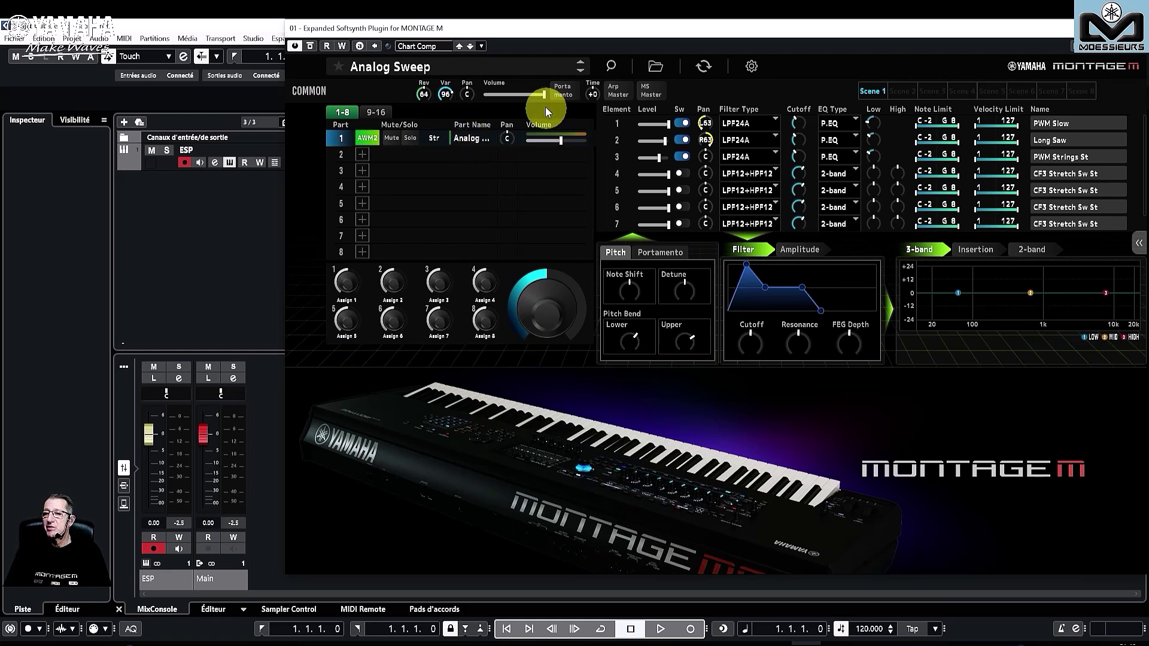
Raise Part 1's volume slightly and try the level control of Element 1
{"action": "mouse_move", "coordinate": [542, 140]}
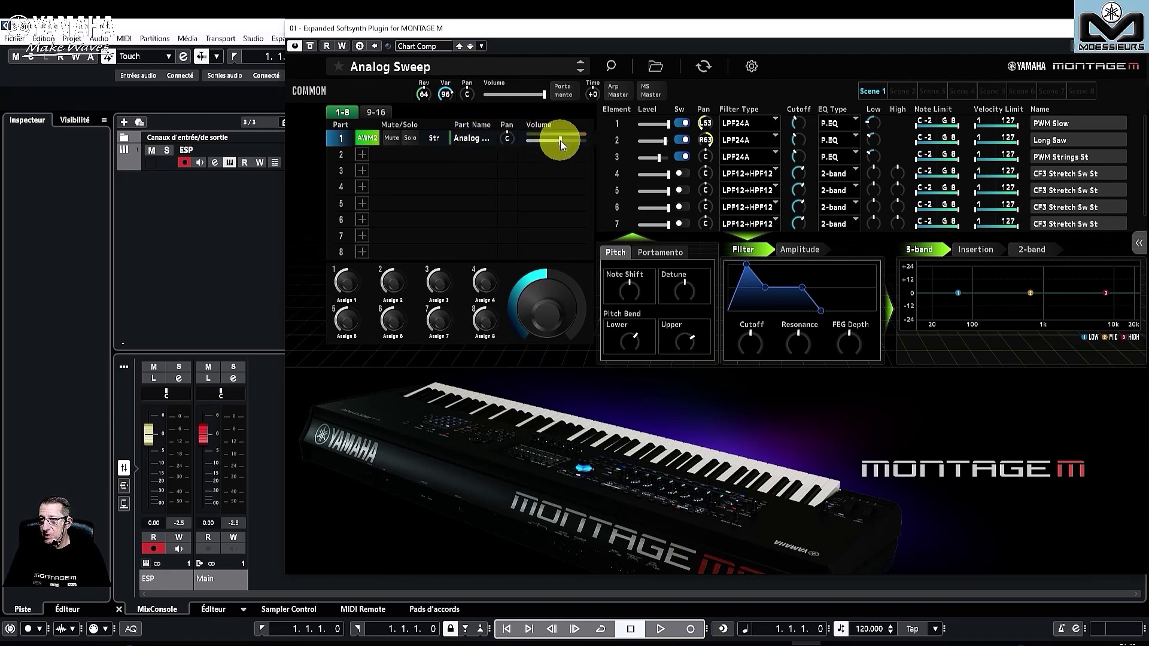
{"action": "left_click_drag", "start_coordinate": [560, 140], "coordinate": [569, 146]}
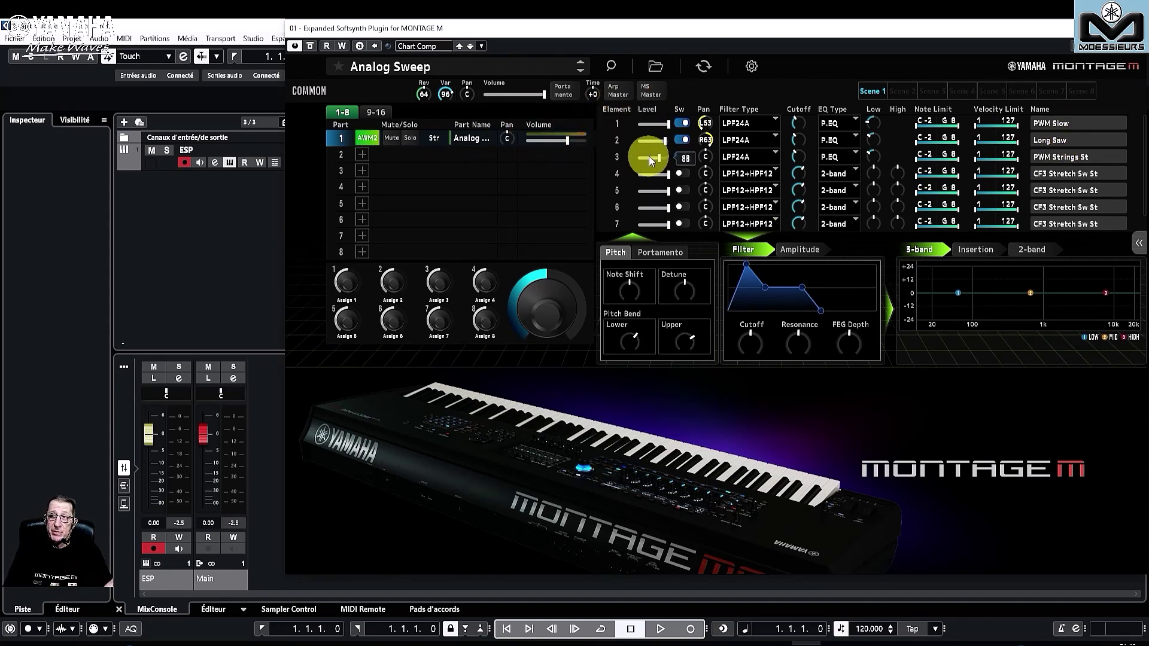
{"action": "left_click_drag", "start_coordinate": [665, 120], "coordinate": [671, 124]}
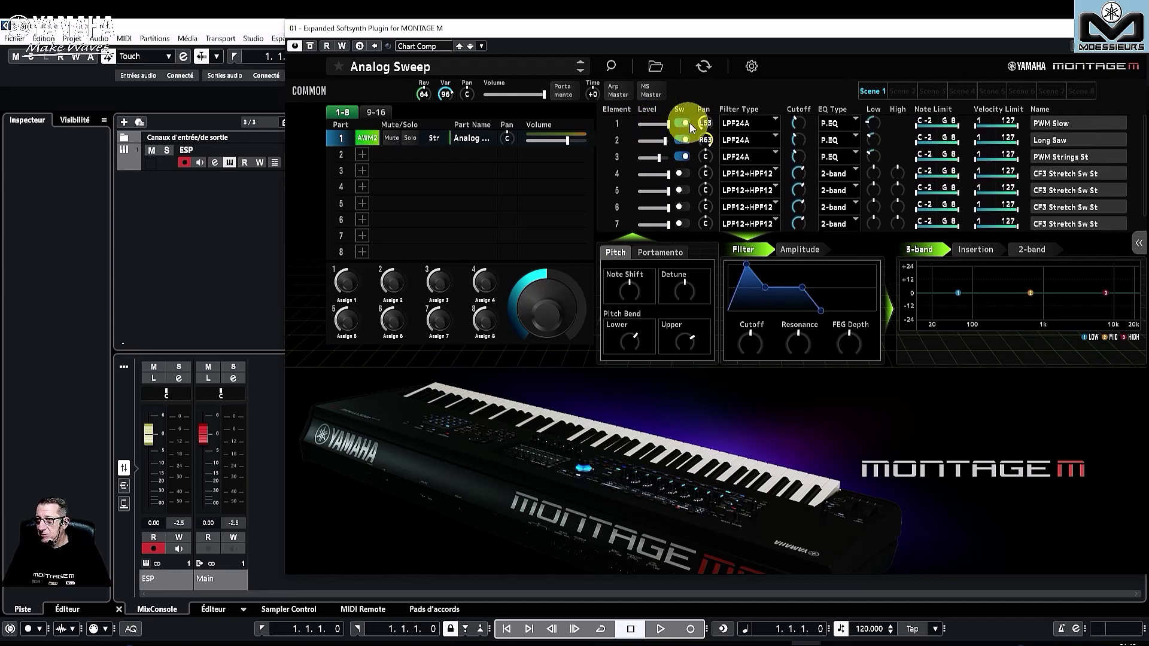
Examine the available filter types and EQ types for Element 1 and the other parameters in the element list
{"action": "left_click", "coordinate": [745, 124]}
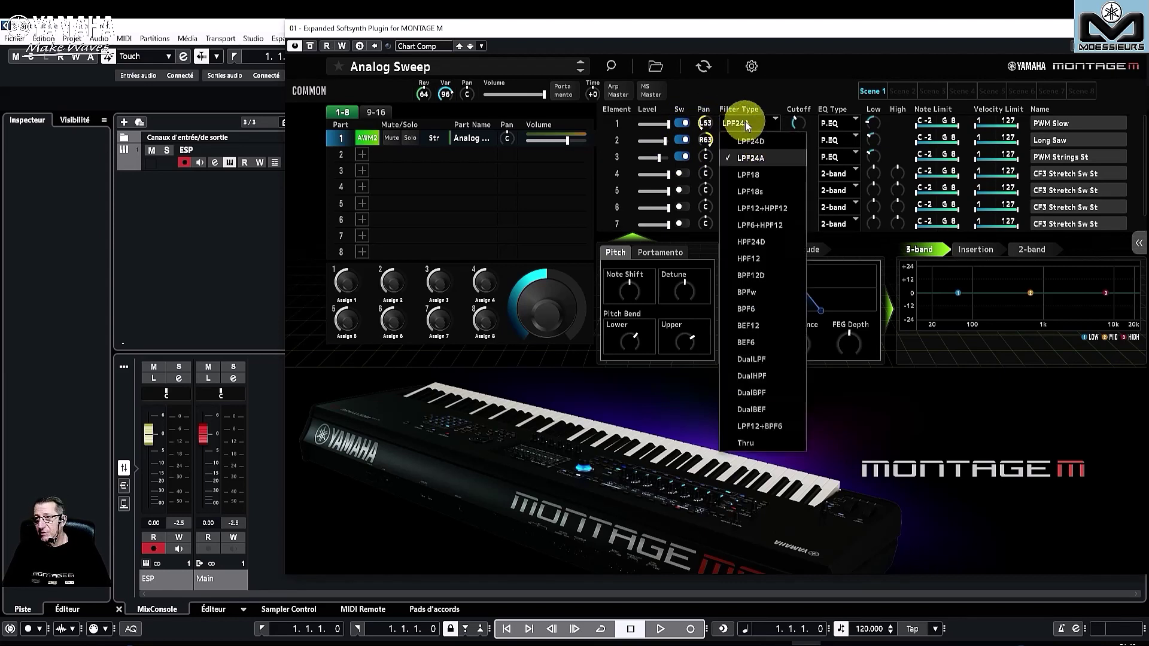
{"action": "left_click", "coordinate": [783, 95]}
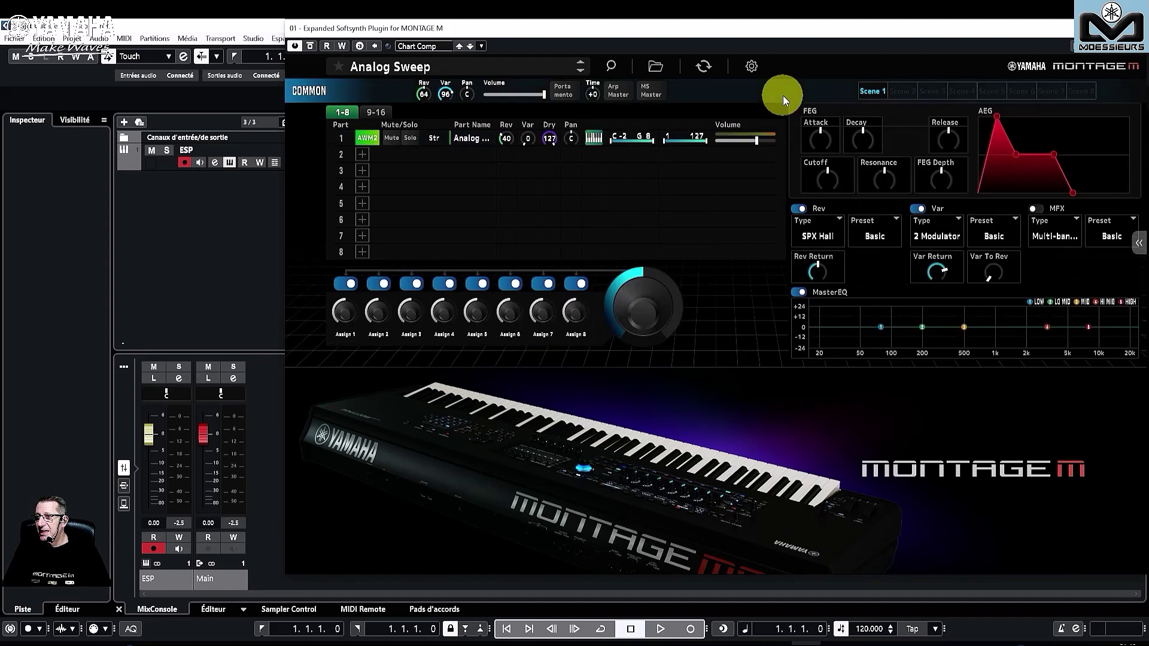
{"action": "left_click", "coordinate": [373, 139]}
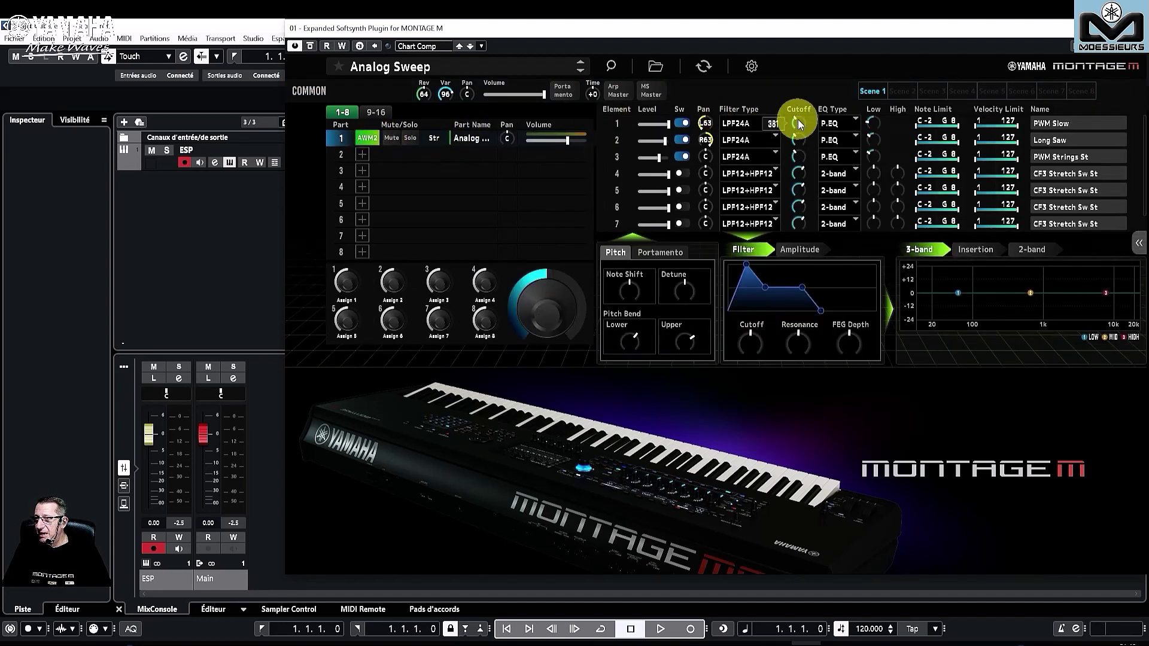
{"action": "left_click", "coordinate": [832, 124]}
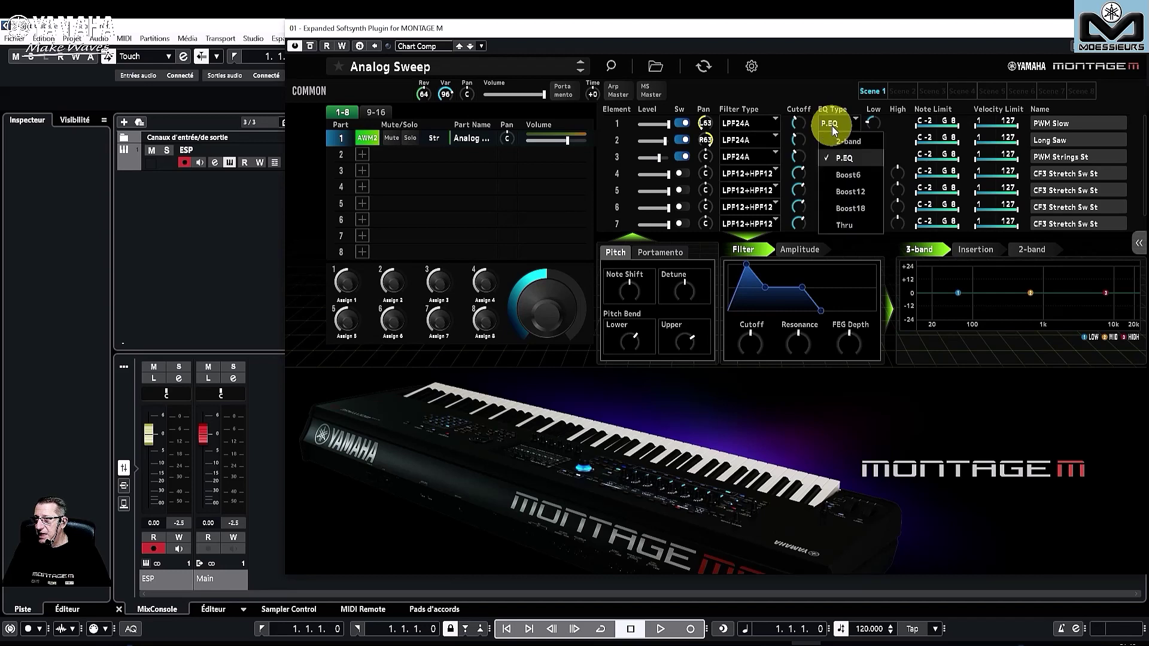
{"action": "left_click", "coordinate": [832, 126]}
{"action": "mouse_move", "coordinate": [883, 124]}
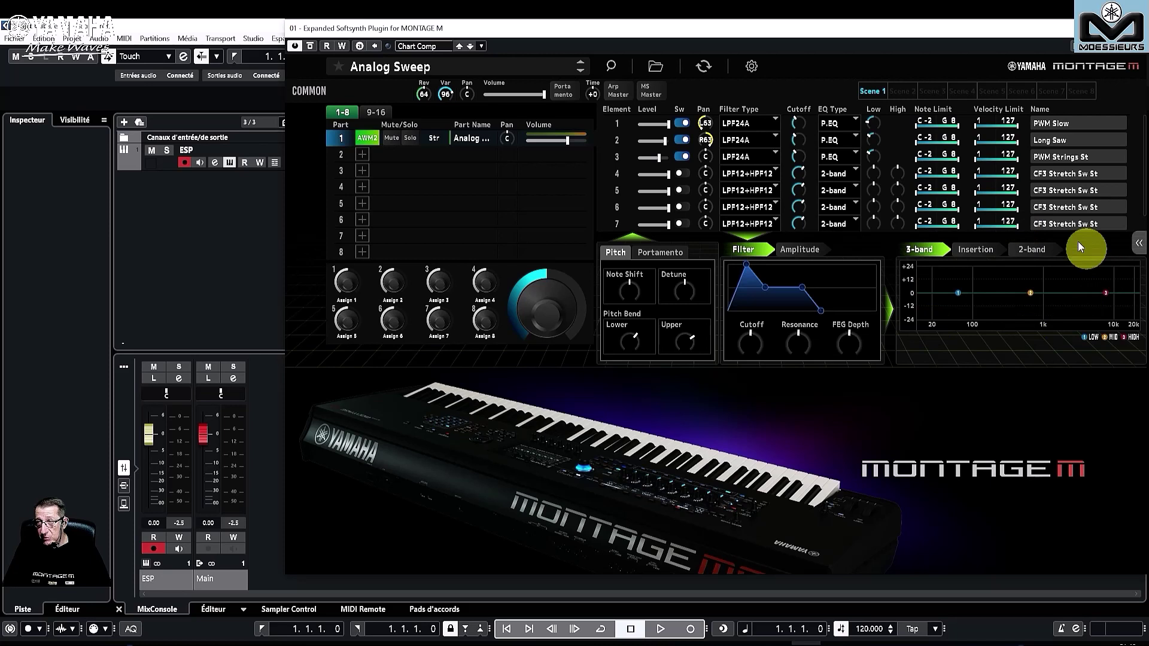
{"action": "mouse_move", "coordinate": [869, 165]}
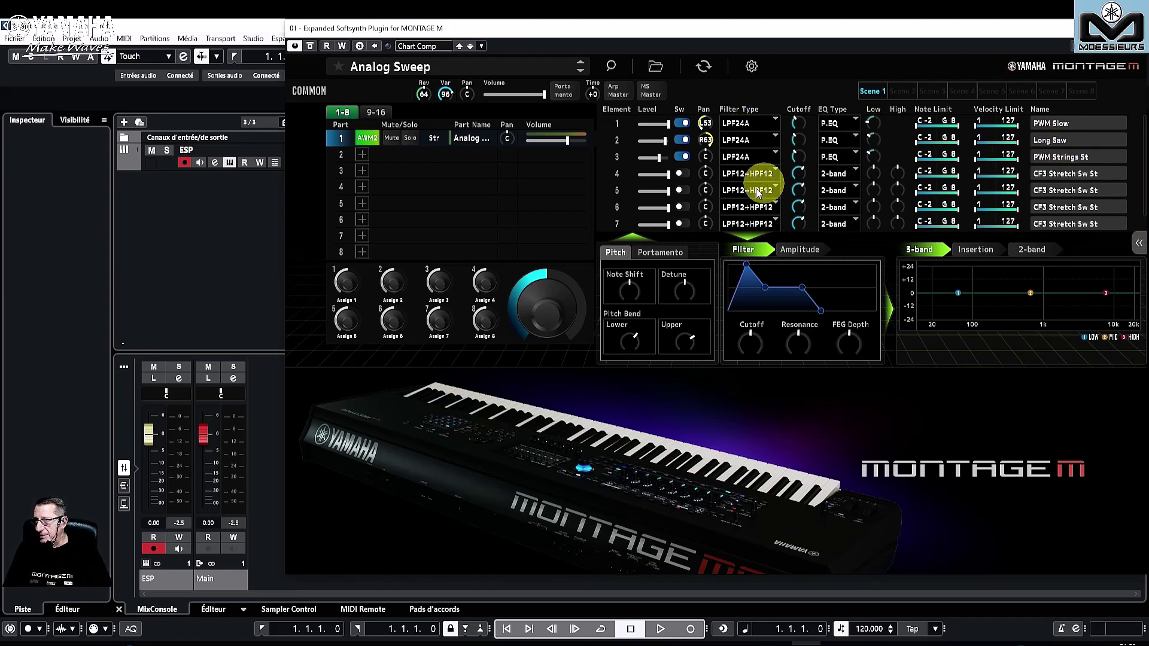
{"action": "mouse_move", "coordinate": [906, 189]}
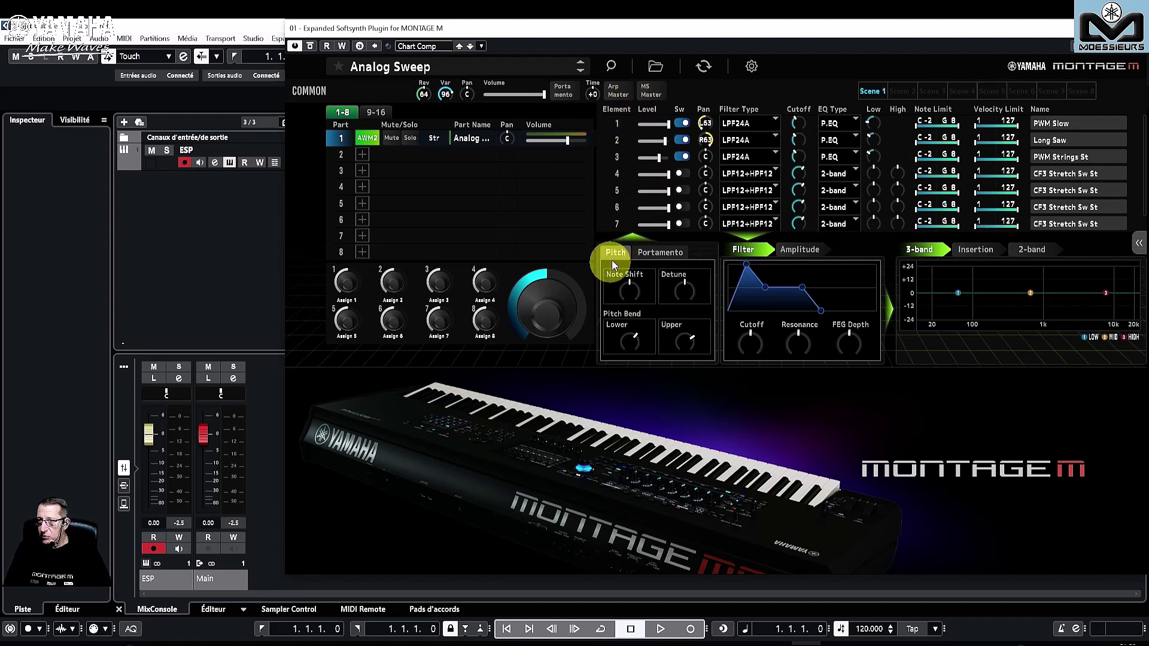
Try lowering Part 1's Note Shift to -24 and bring it back up near zero
{"action": "mouse_move", "coordinate": [633, 286]}
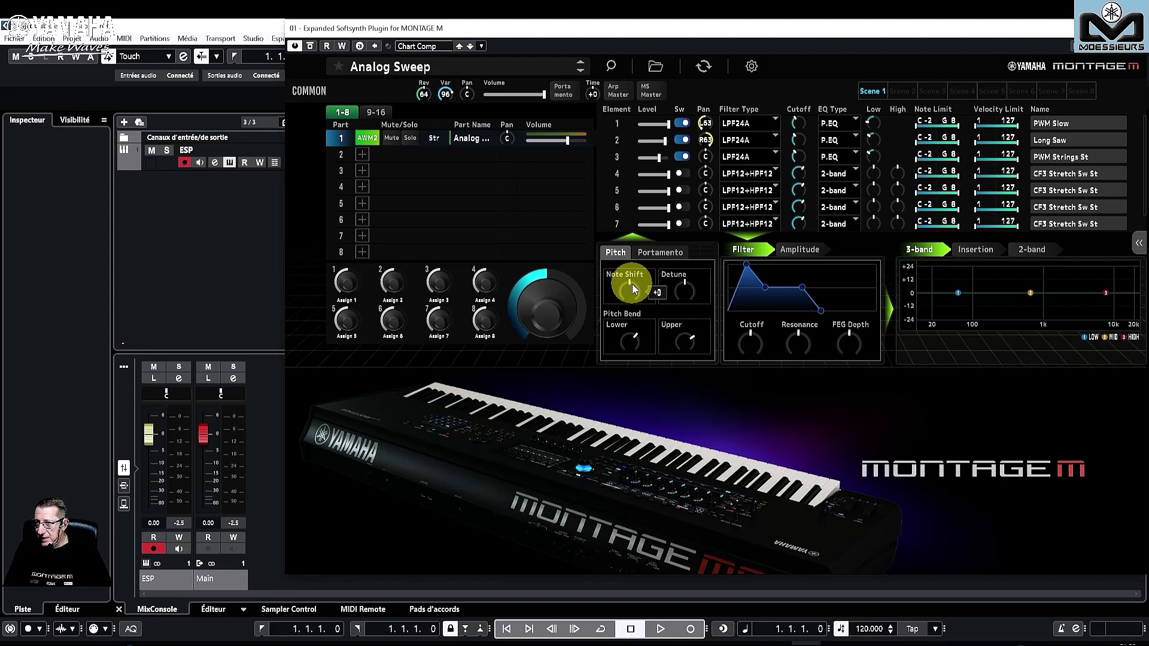
{"action": "left_click_drag", "start_coordinate": [632, 283], "coordinate": [620, 229]}
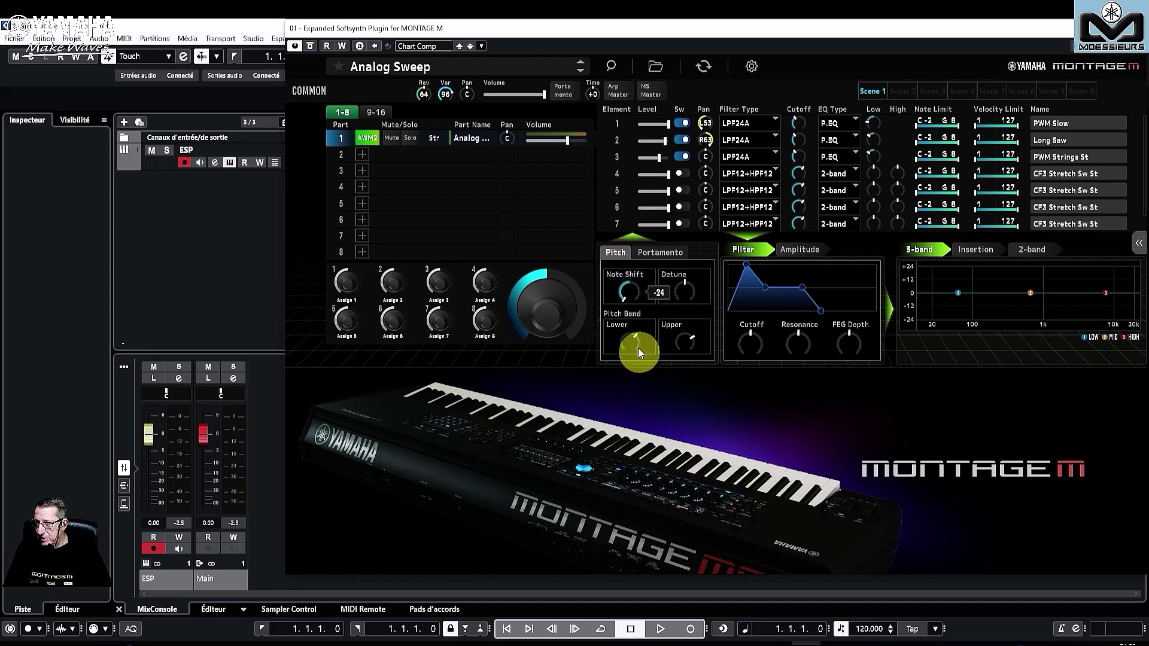
{"action": "left_click_drag", "start_coordinate": [638, 352], "coordinate": [626, 291]}
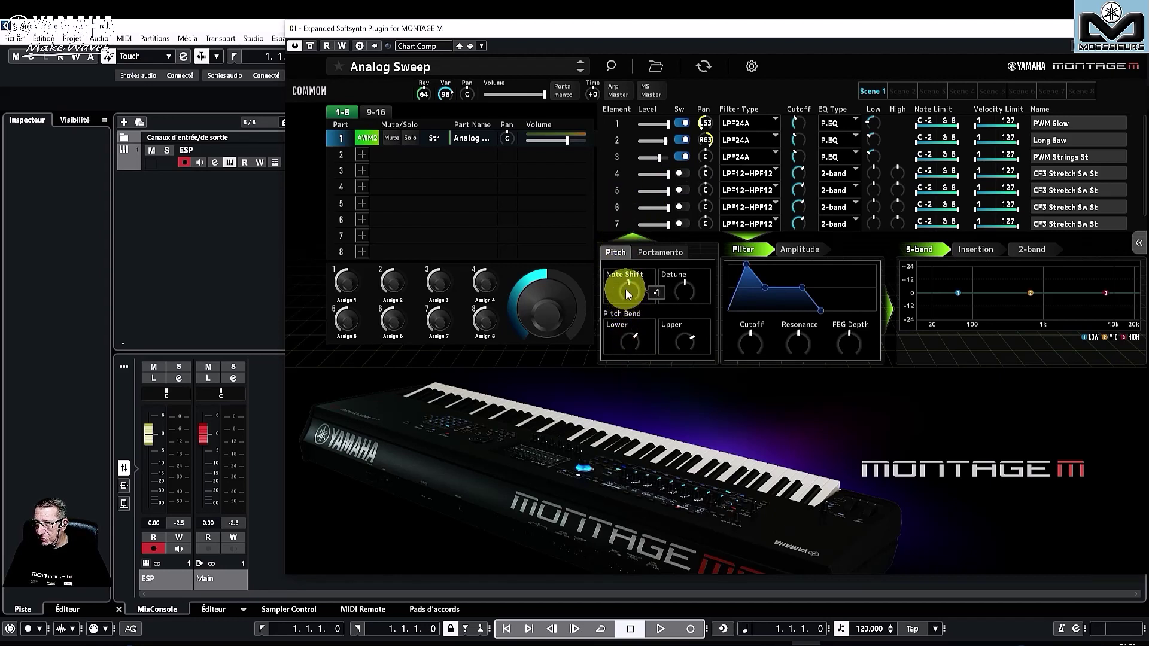
{"action": "mouse_move", "coordinate": [638, 346]}
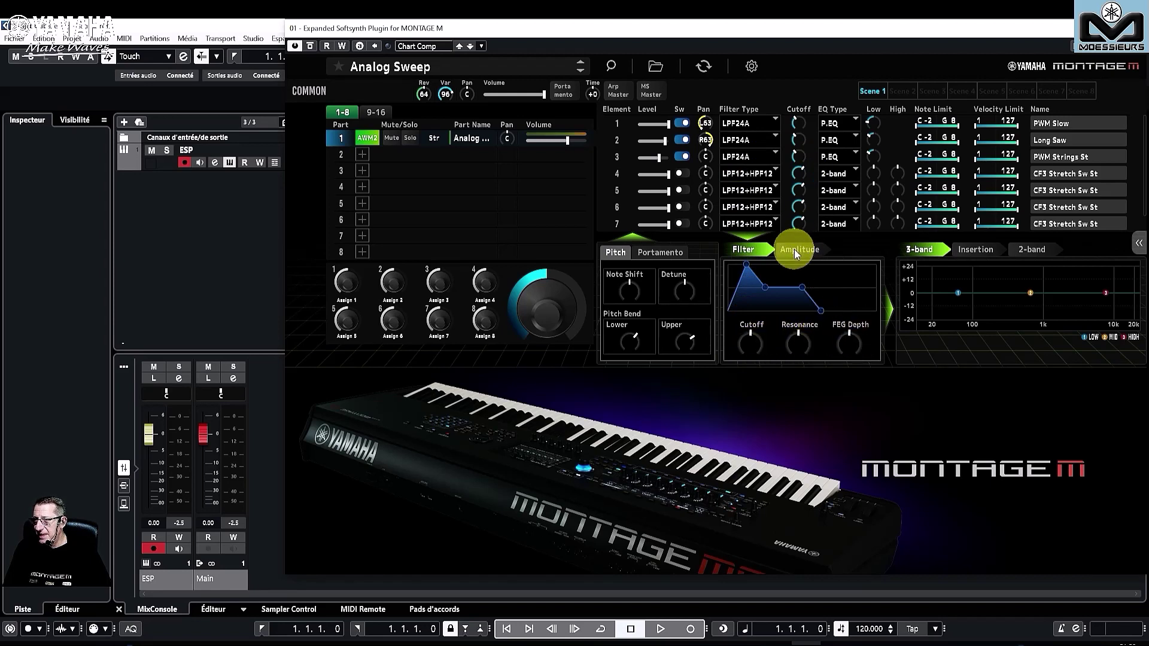
Adjust the end of the sustain segment on Part 1's amplitude envelope and slightly raise the low band of the 3-band EQ
{"action": "left_click", "coordinate": [776, 254]}
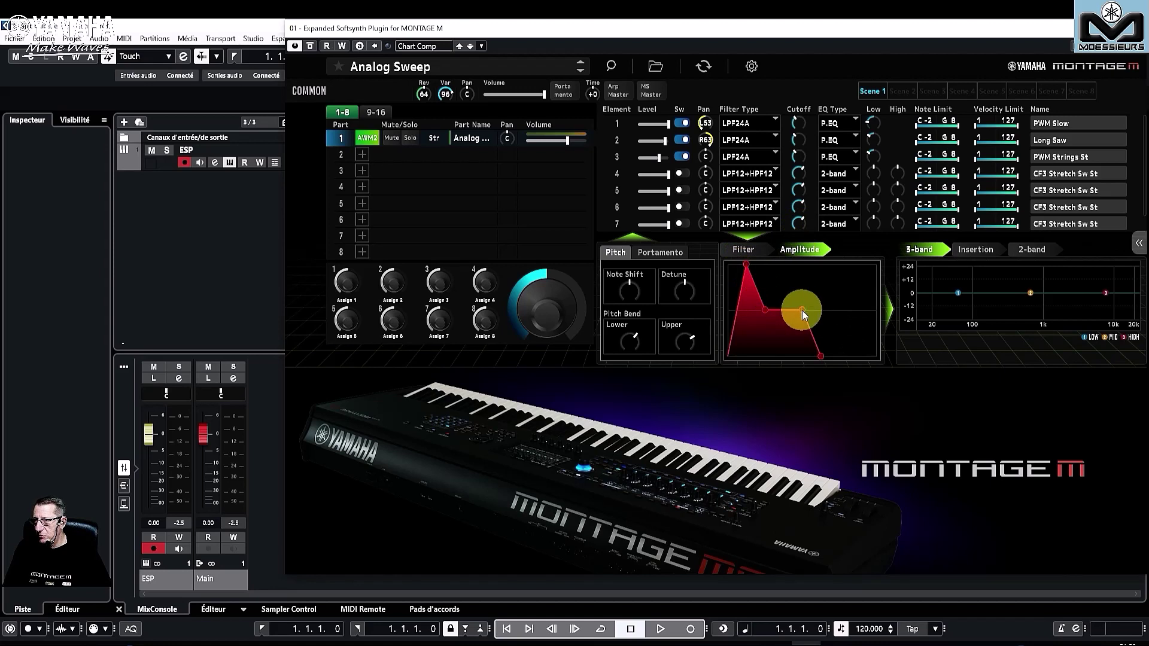
{"action": "mouse_move", "coordinate": [802, 310]}
{"action": "left_mouse_down"}
{"action": "mouse_move", "coordinate": [832, 291]}
{"action": "mouse_move", "coordinate": [806, 325]}
{"action": "mouse_move", "coordinate": [817, 310]}
{"action": "left_mouse_up"}
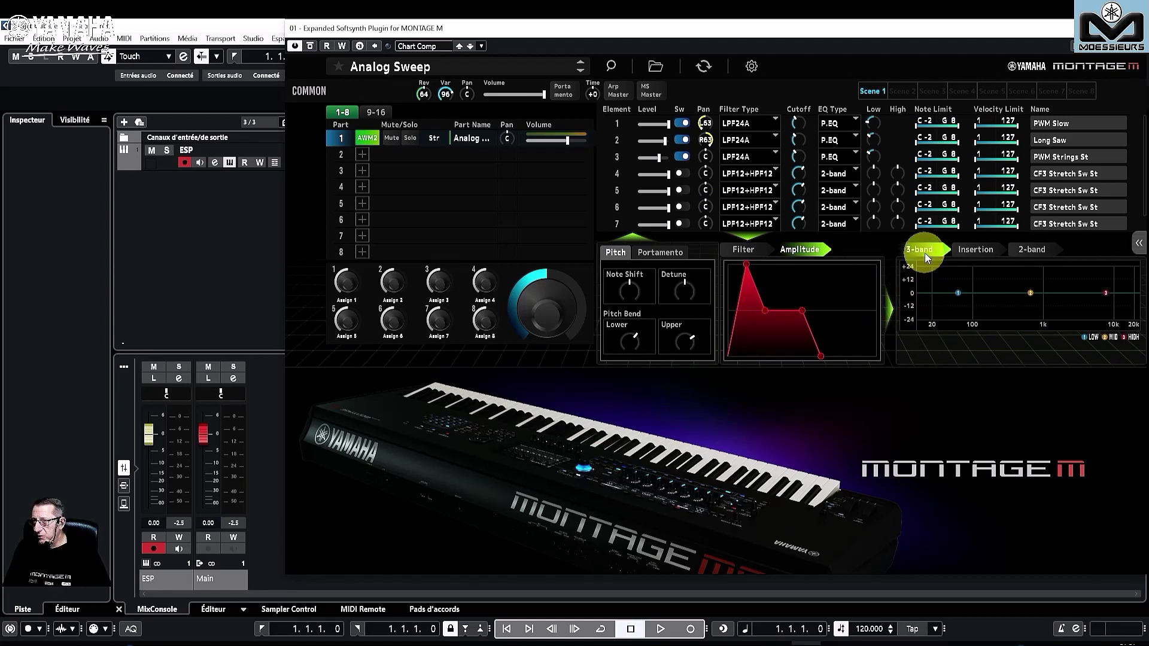
{"action": "mouse_move", "coordinate": [958, 292]}
{"action": "left_mouse_down"}
{"action": "mouse_move", "coordinate": [956, 280]}
{"action": "mouse_move", "coordinate": [960, 290]}
{"action": "left_mouse_up"}
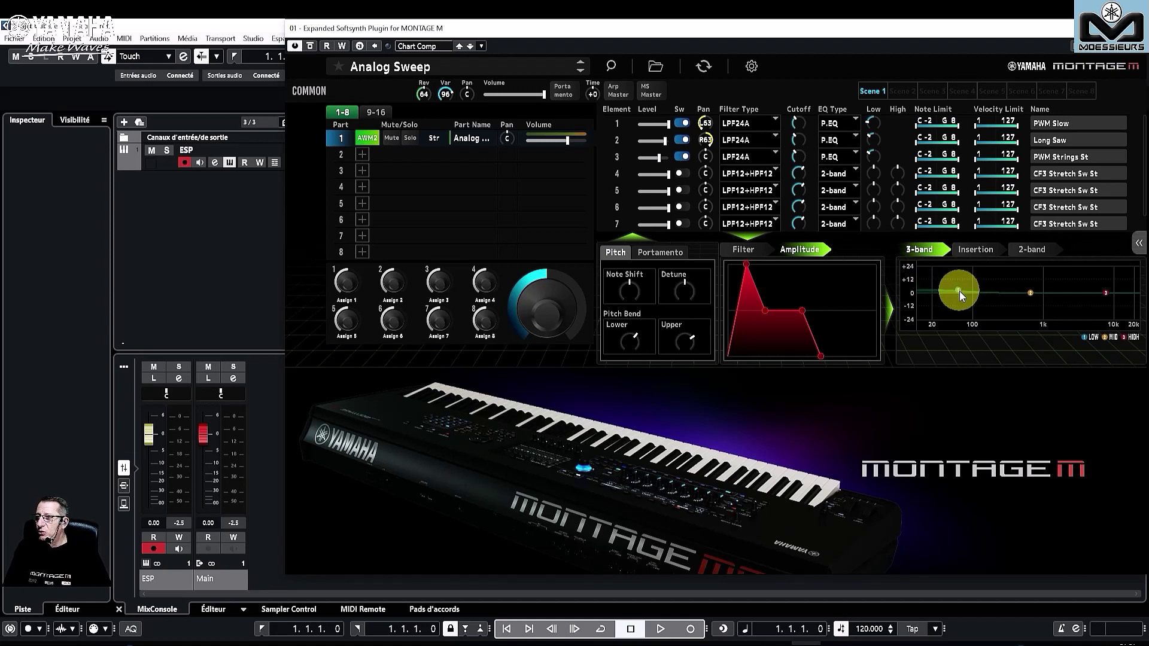
Examine the effect types and Cross Delay presets available for Part 1's insertion effect A
{"action": "left_click", "coordinate": [976, 252]}
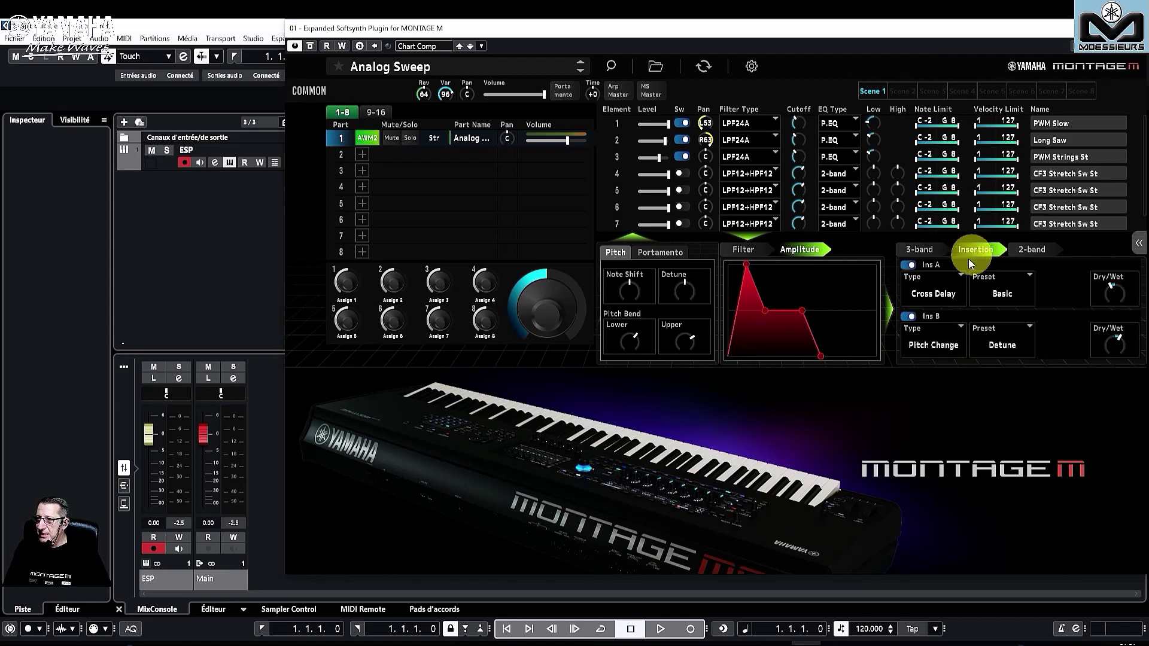
{"action": "left_click", "coordinate": [949, 296]}
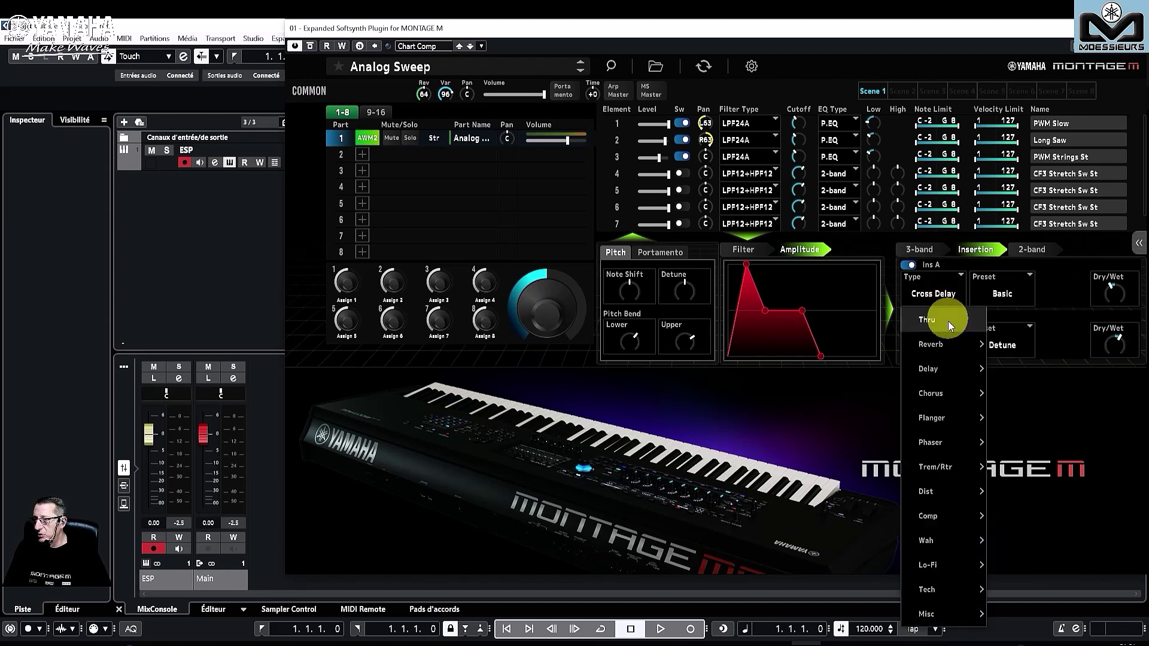
{"action": "left_click", "coordinate": [977, 294]}
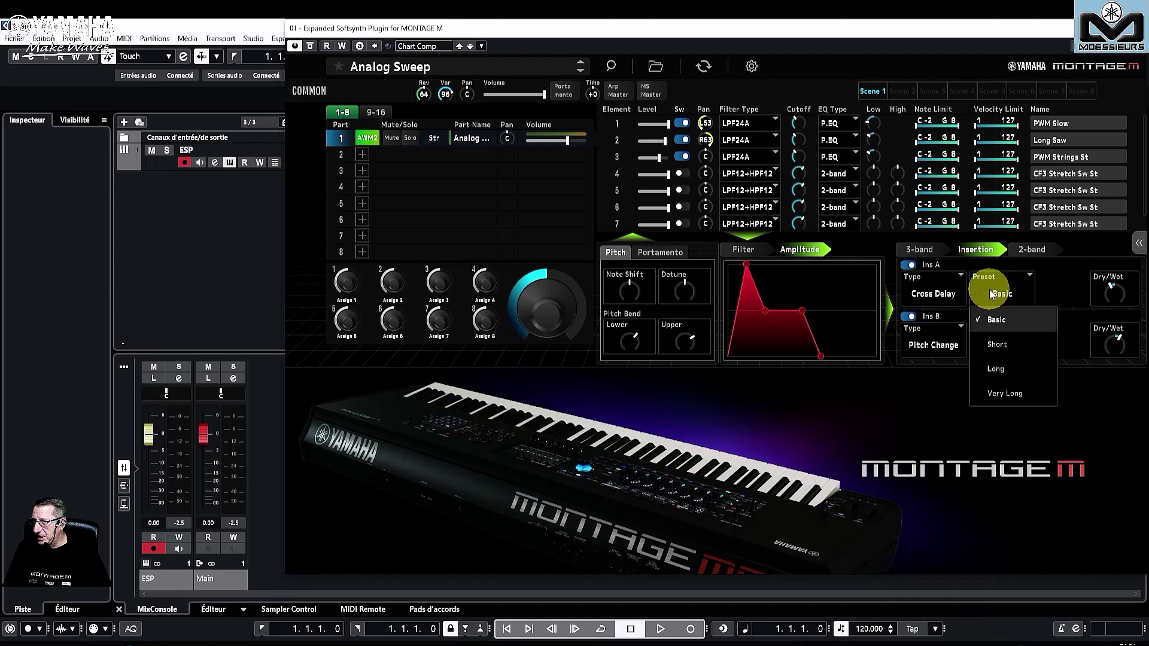
{"action": "left_click", "coordinate": [1044, 279]}
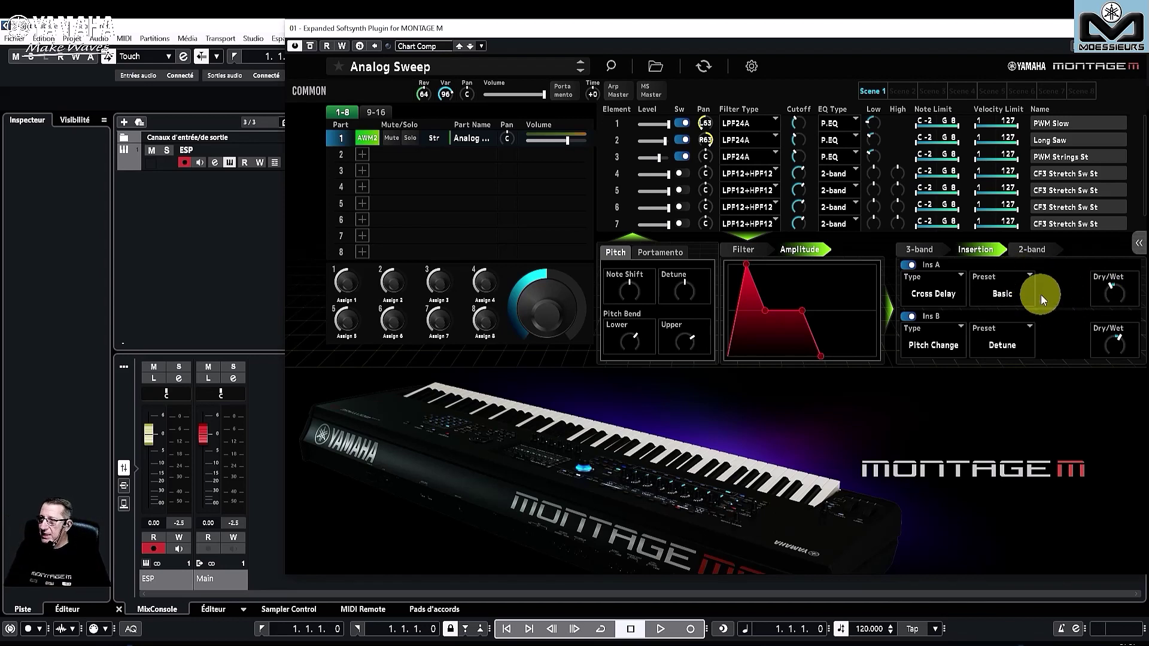
Set the EQ1 type of Part 1's 2-band EQ to HPF
{"action": "left_click", "coordinate": [1025, 250]}
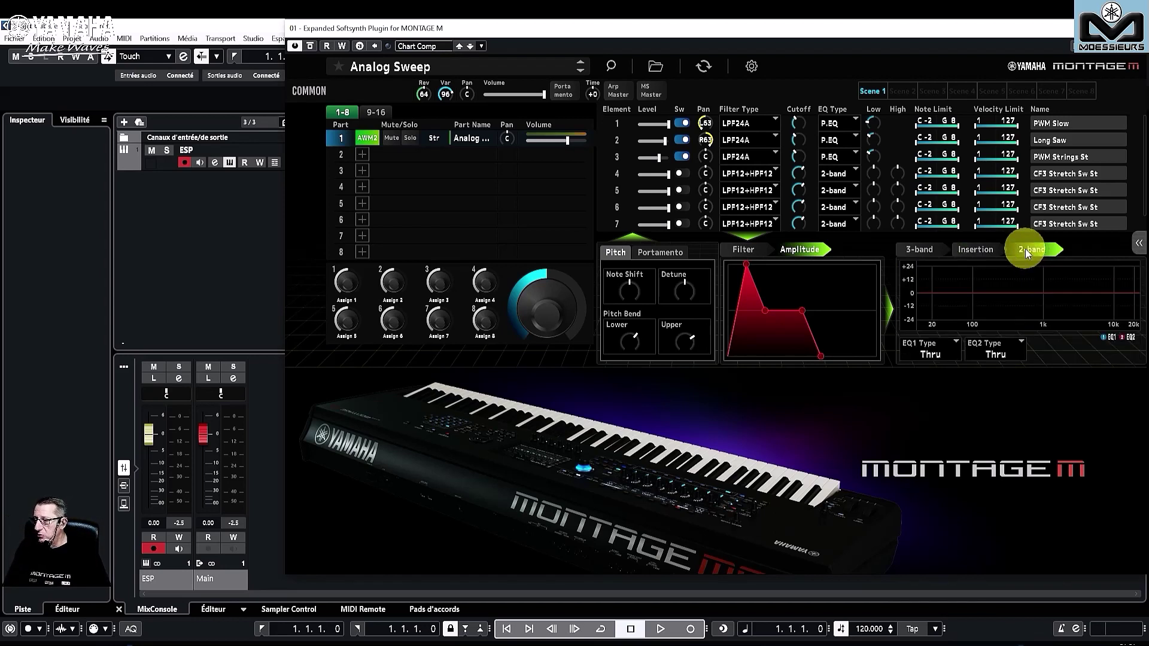
{"action": "left_click", "coordinate": [927, 340]}
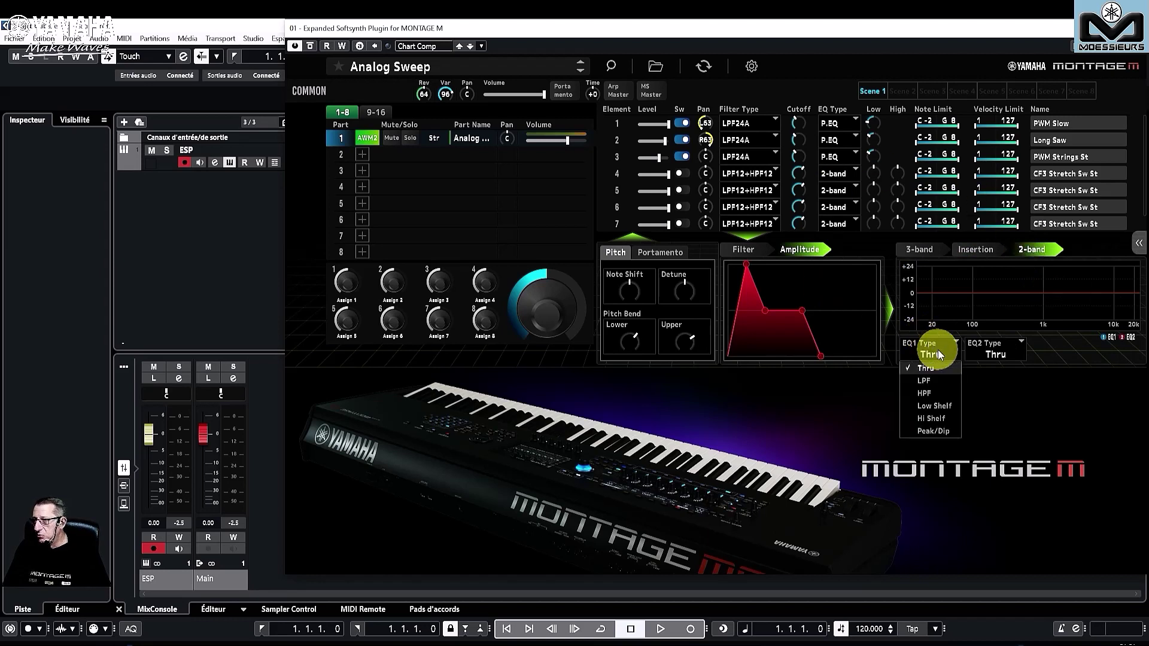
{"action": "left_click", "coordinate": [941, 390]}
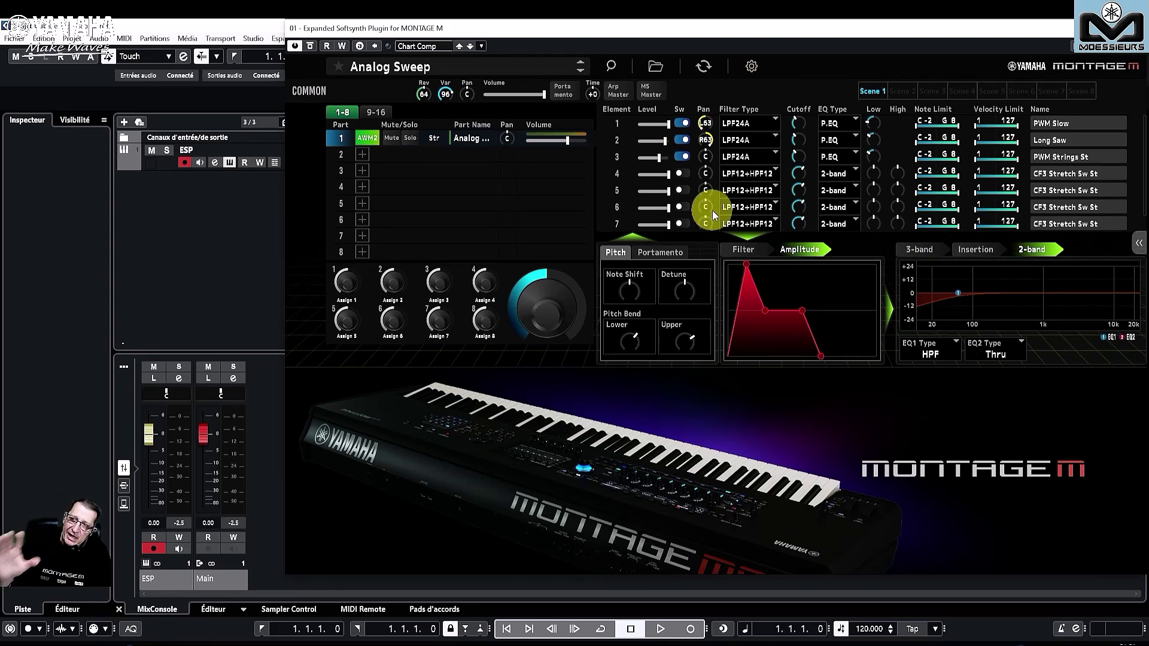
Filter the performances to be merged by the FM-X attribute and add FM Roads as Part 2
{"action": "left_click", "coordinate": [360, 156]}
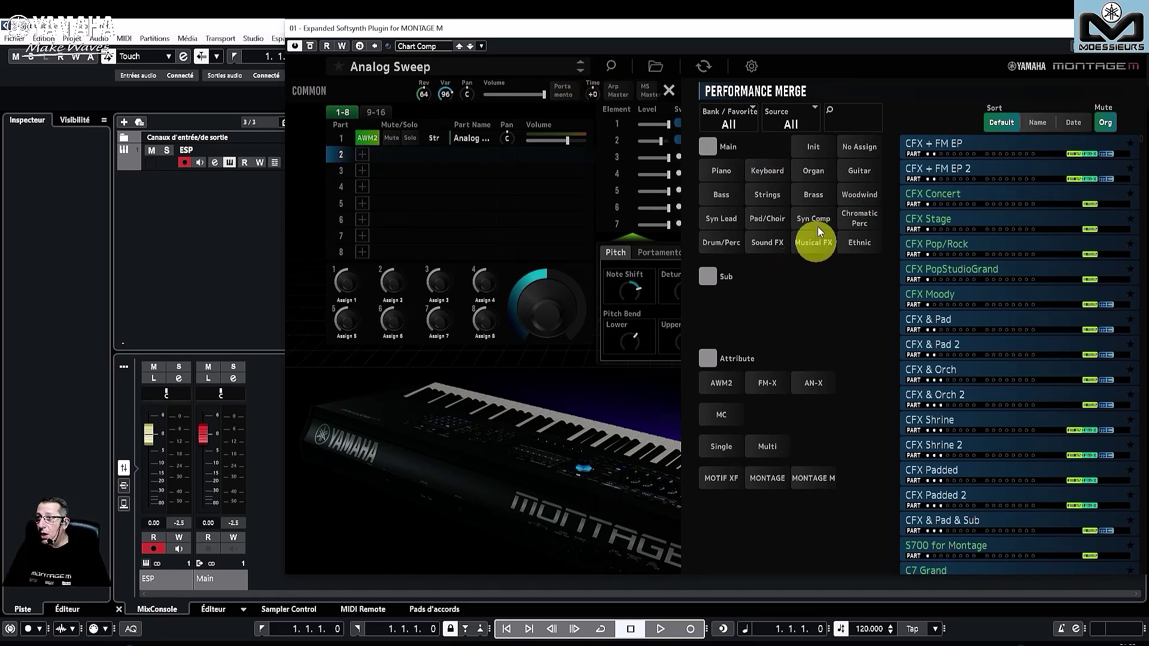
{"action": "left_click", "coordinate": [778, 121]}
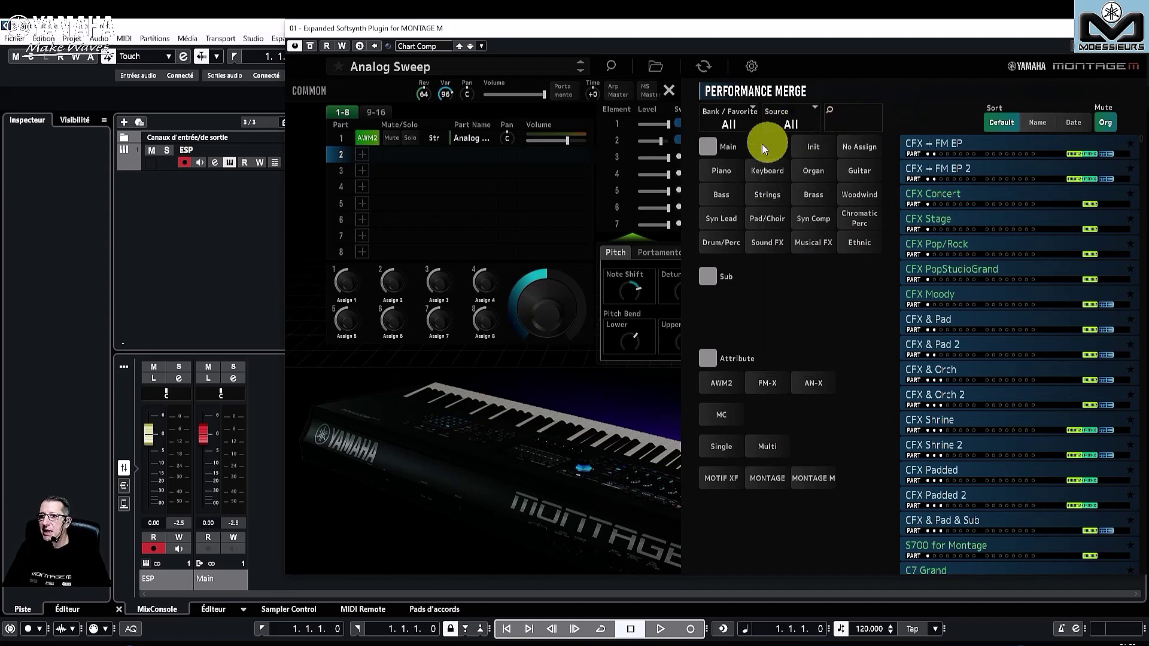
{"action": "left_click", "coordinate": [773, 383]}
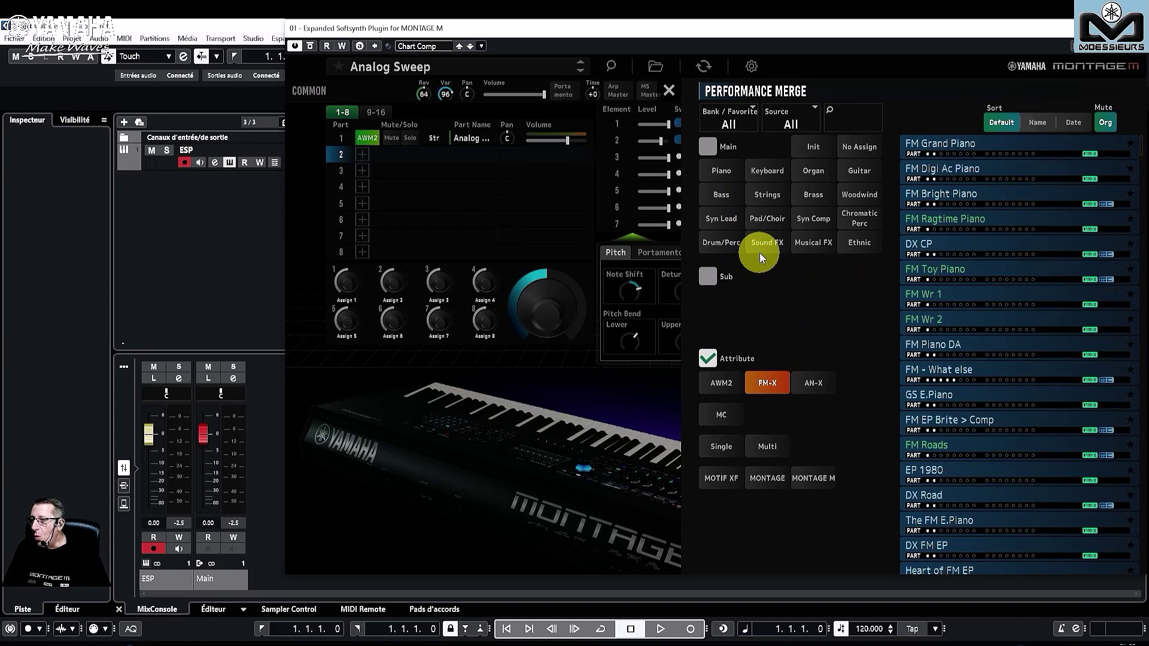
{"action": "double_click", "coordinate": [922, 446]}
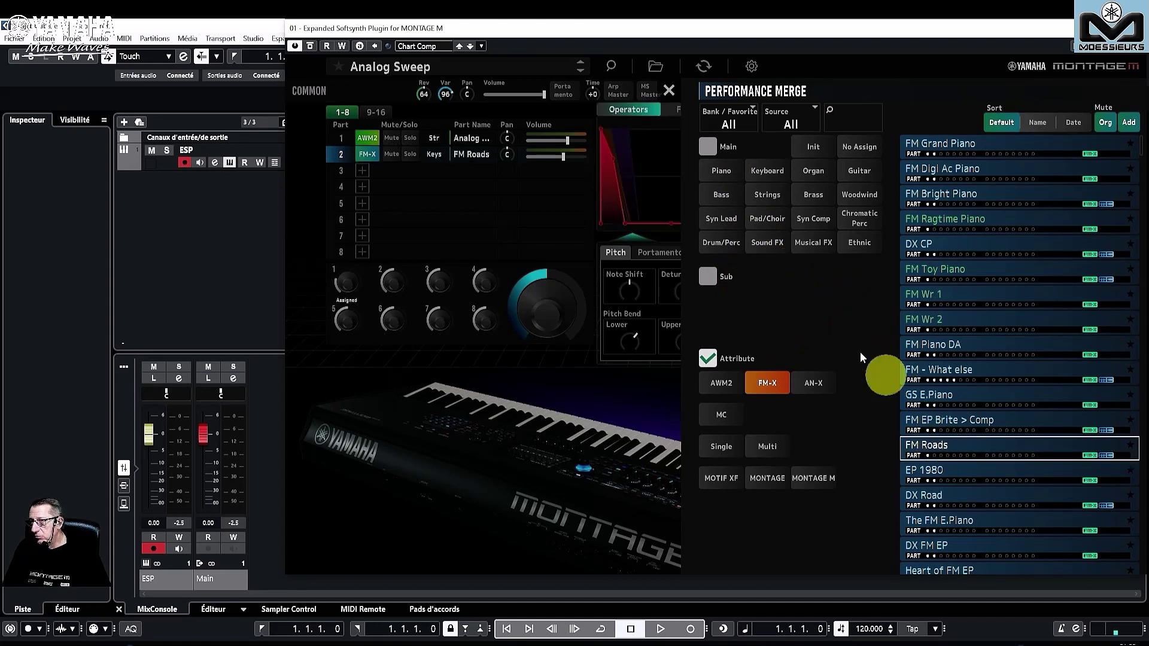
{"action": "left_click", "coordinate": [642, 224]}
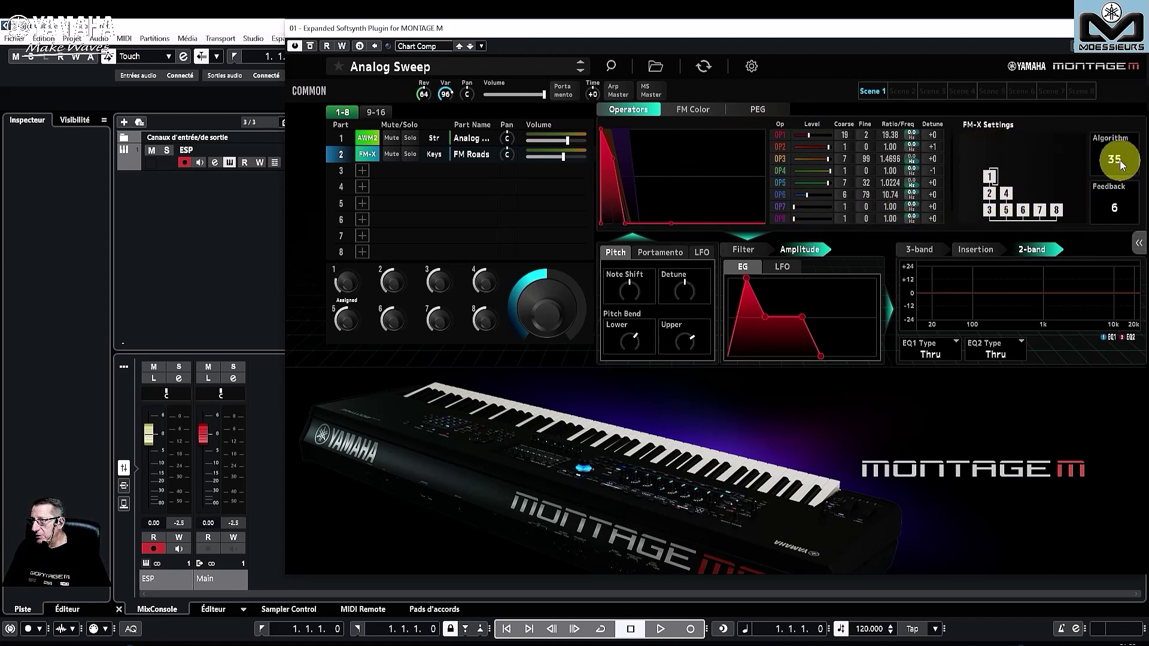
Change Part 2's FM-X algorithm to 37
{"action": "scroll", "coordinate": [1124, 166], "scroll_direction": "down", "scroll_amount": 3}
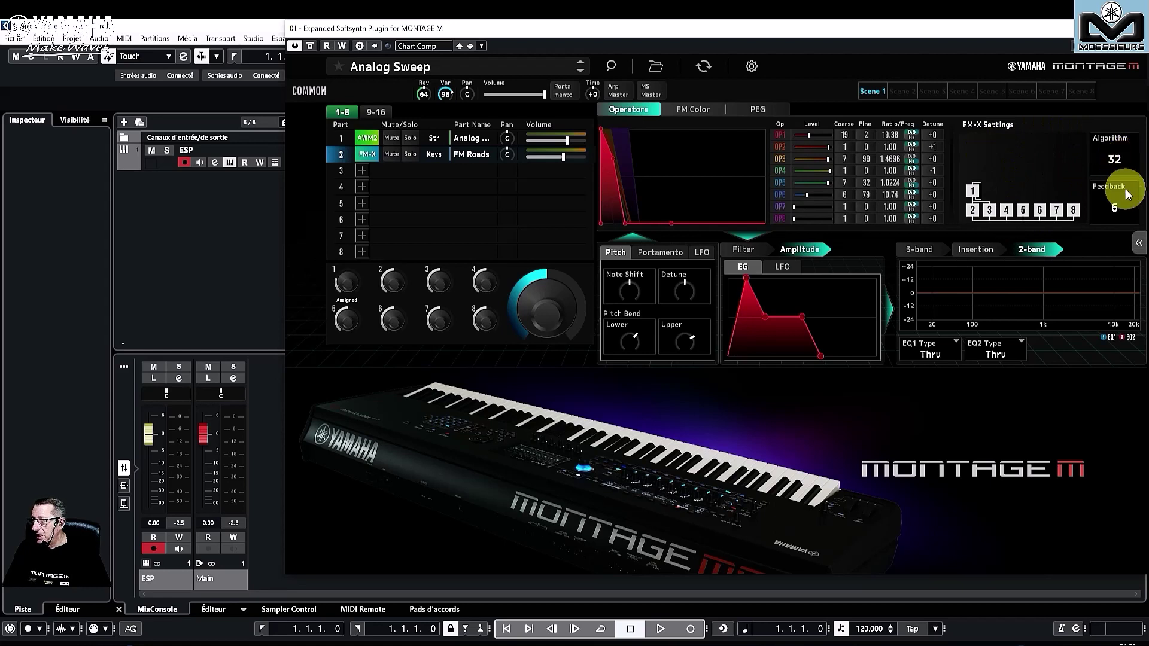
{"action": "scroll", "coordinate": [1120, 165], "scroll_direction": "up", "scroll_amount": 5}
{"action": "scroll", "coordinate": [1118, 166], "scroll_direction": "down", "scroll_amount": 2}
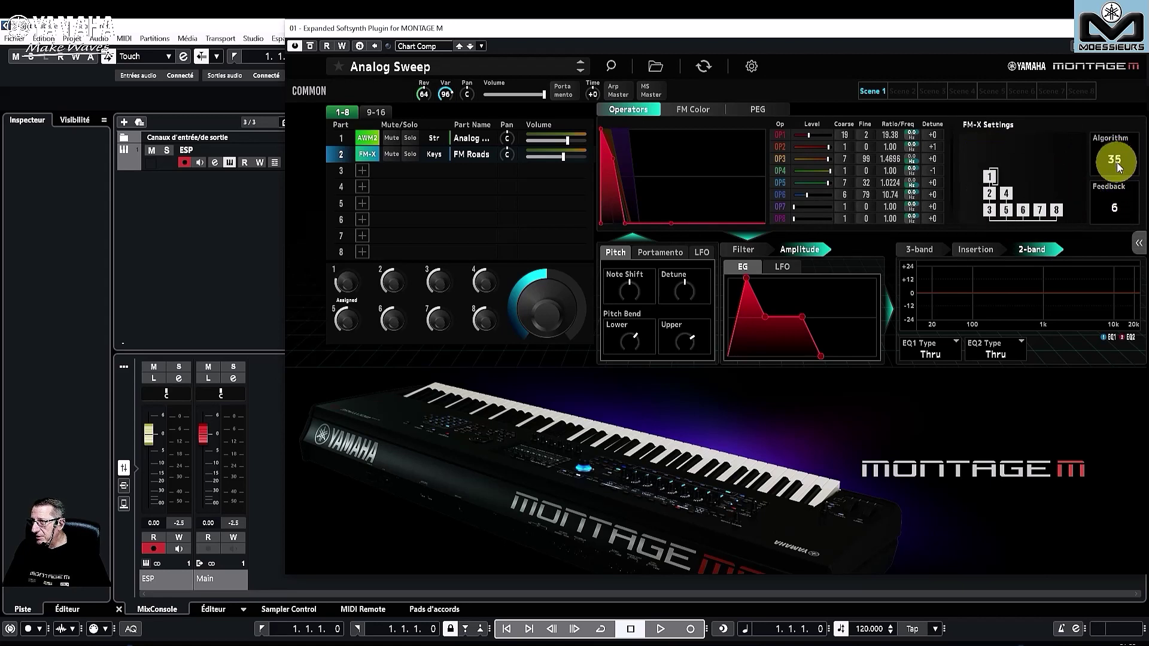
{"action": "scroll", "coordinate": [1118, 166], "scroll_direction": "up", "scroll_amount": 2}
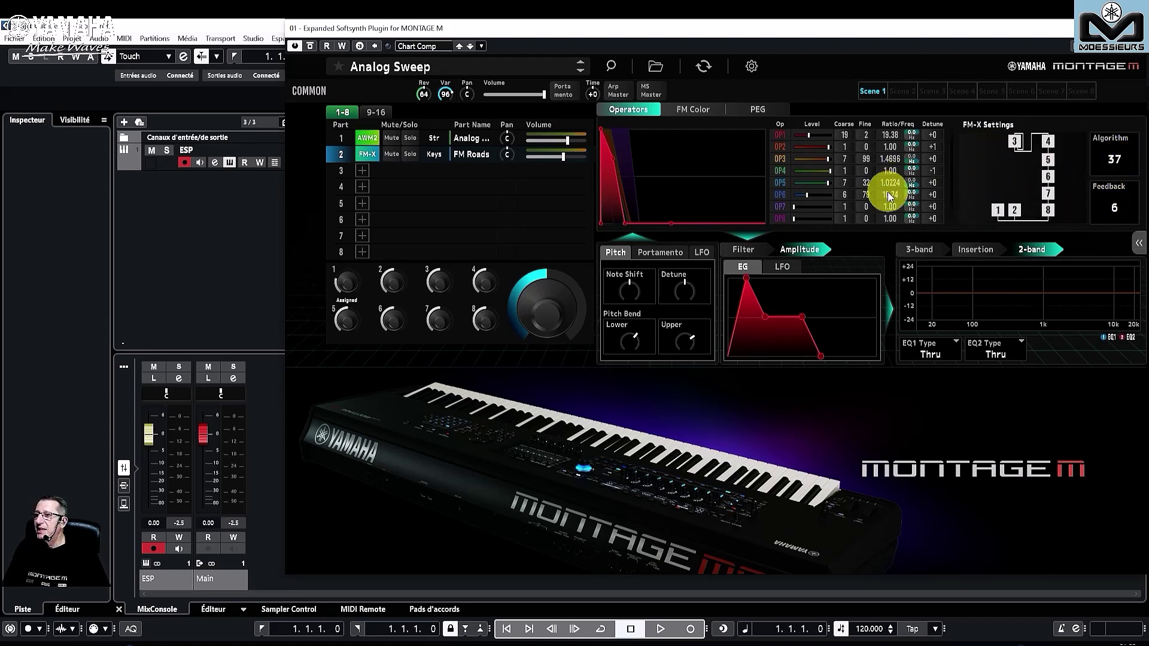
Examine Part 2's operator levels, FM Color envelope and pitch envelope depth options, returning to the operator overview
{"action": "mouse_move", "coordinate": [819, 147]}
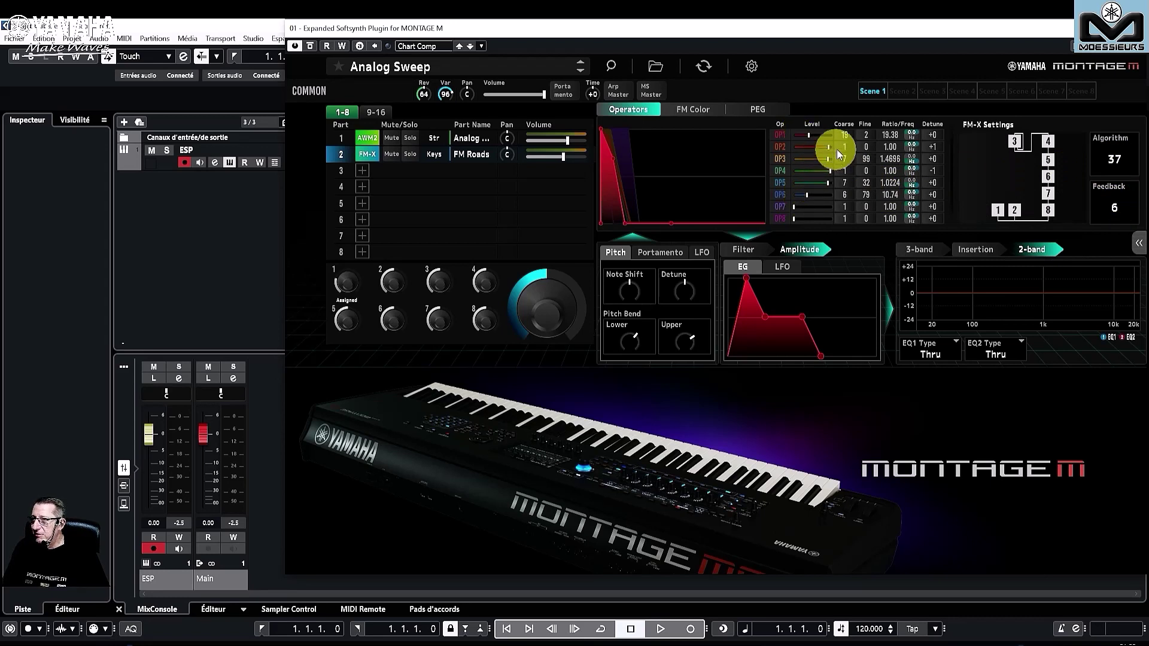
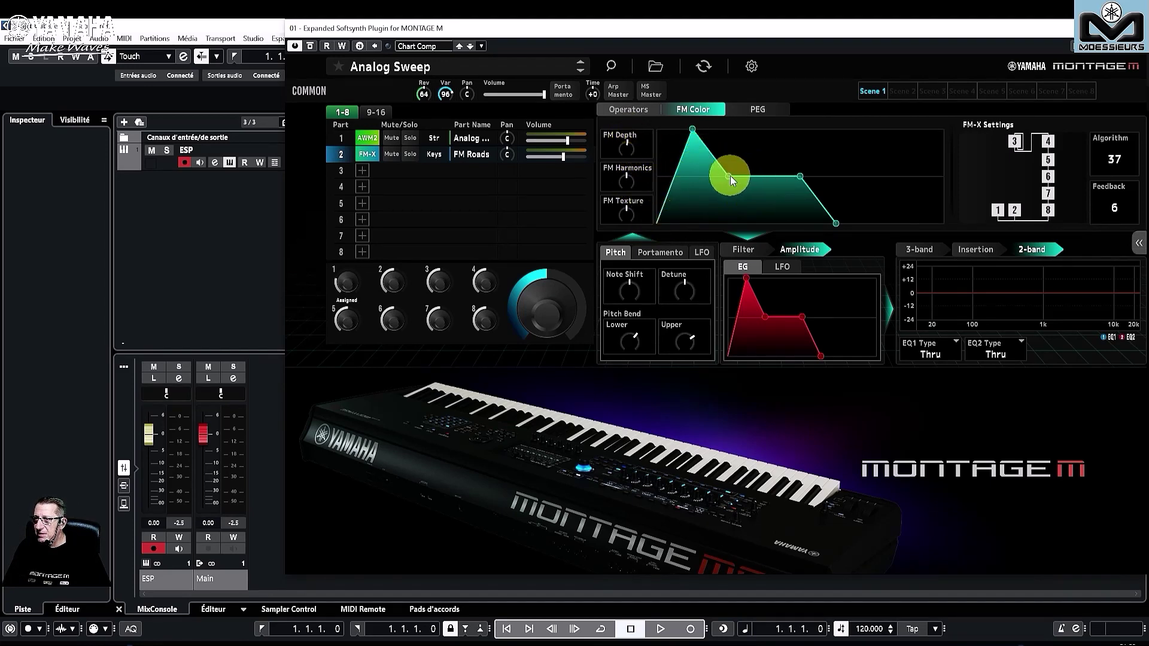
{"action": "left_click", "coordinate": [767, 113]}
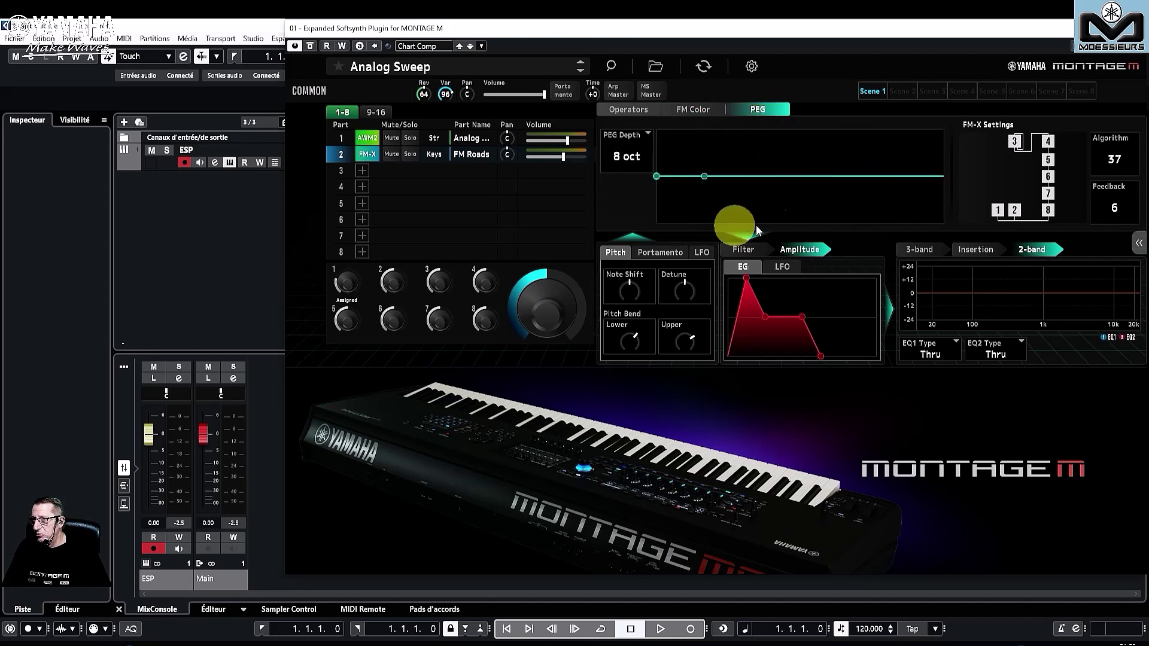
{"action": "left_click", "coordinate": [641, 157]}
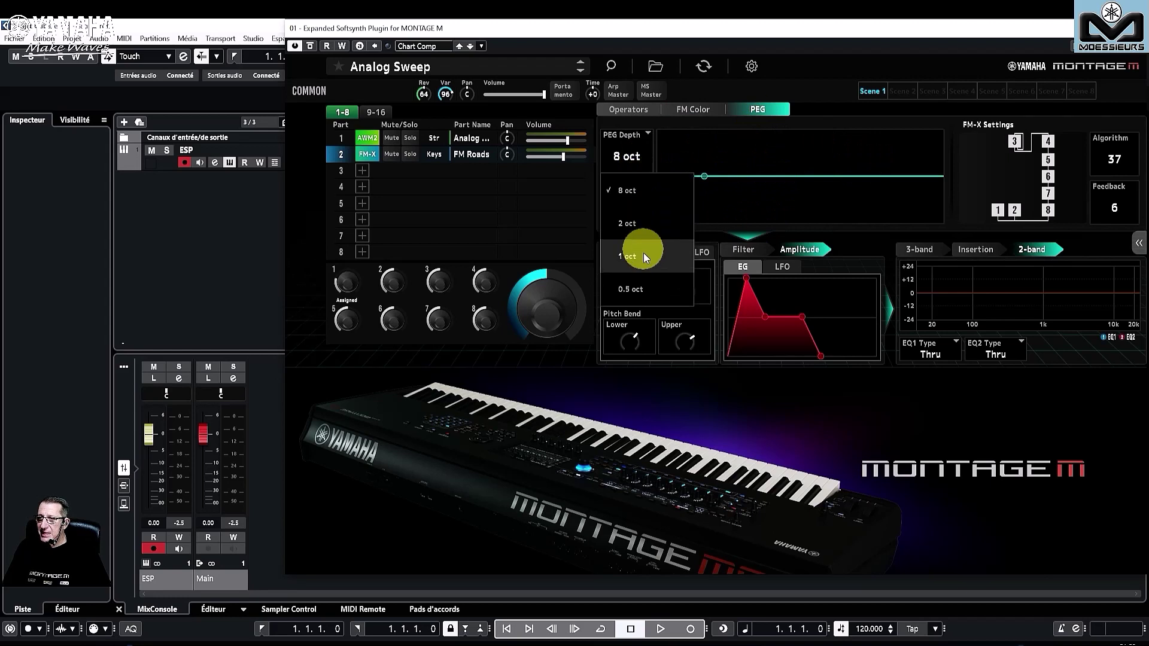
{"action": "left_click", "coordinate": [691, 180]}
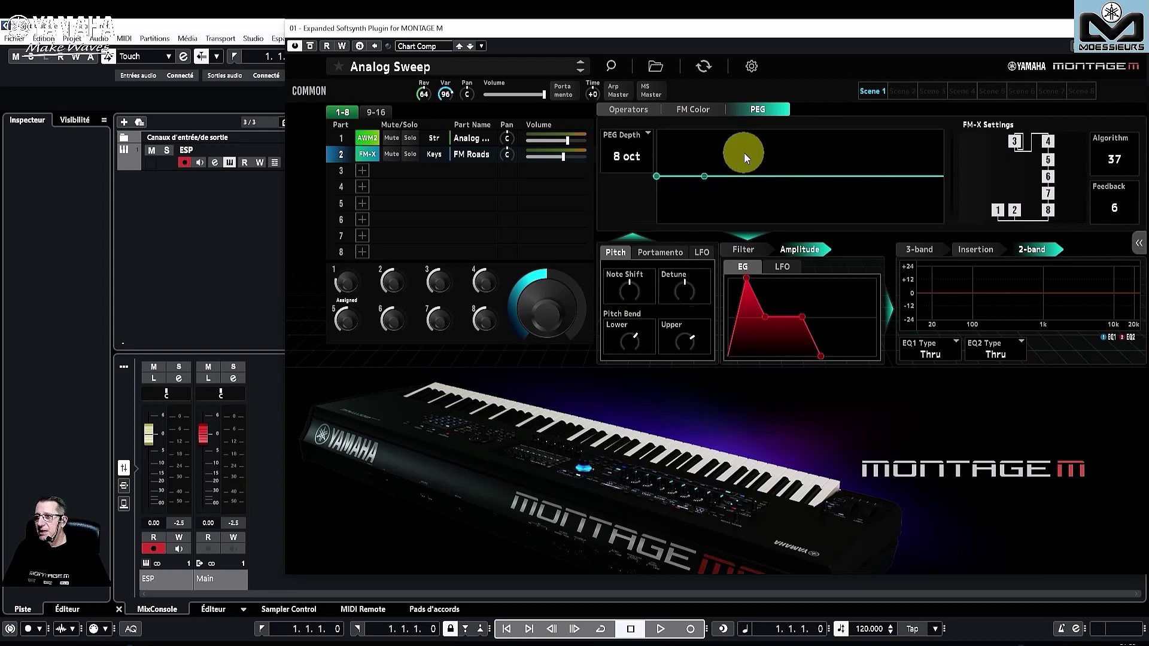
{"action": "left_click", "coordinate": [648, 110]}
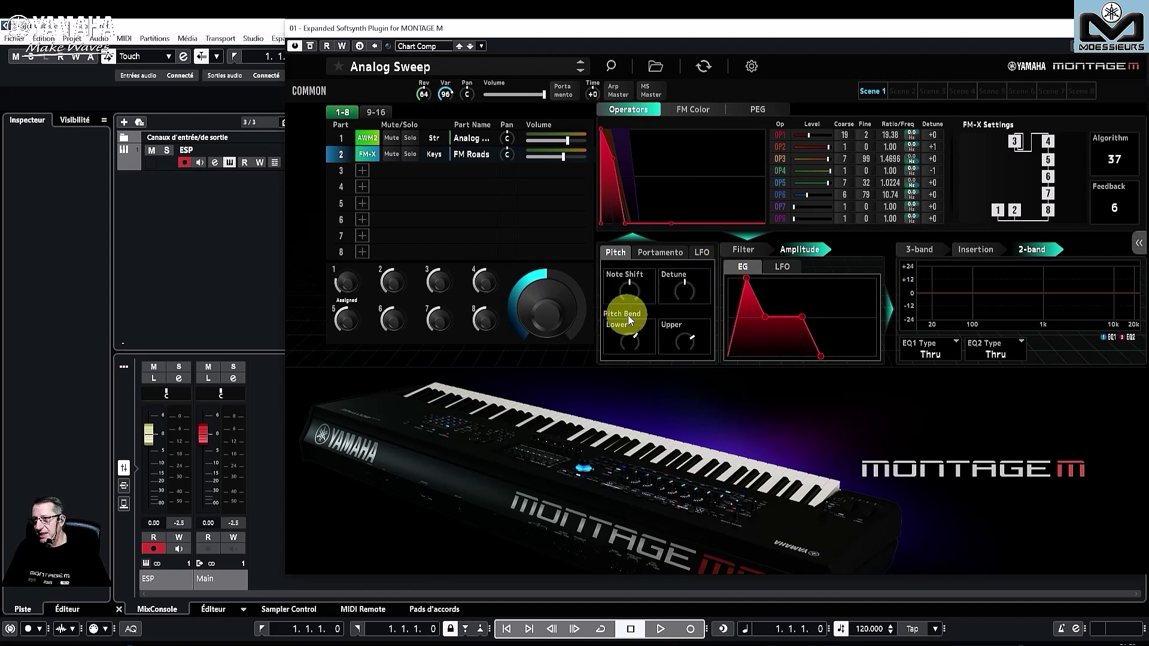
Examine Part 2's portamento settings and pitch LFO wave options, and compare them with Part 1's portamento settings
{"action": "left_click", "coordinate": [656, 253]}
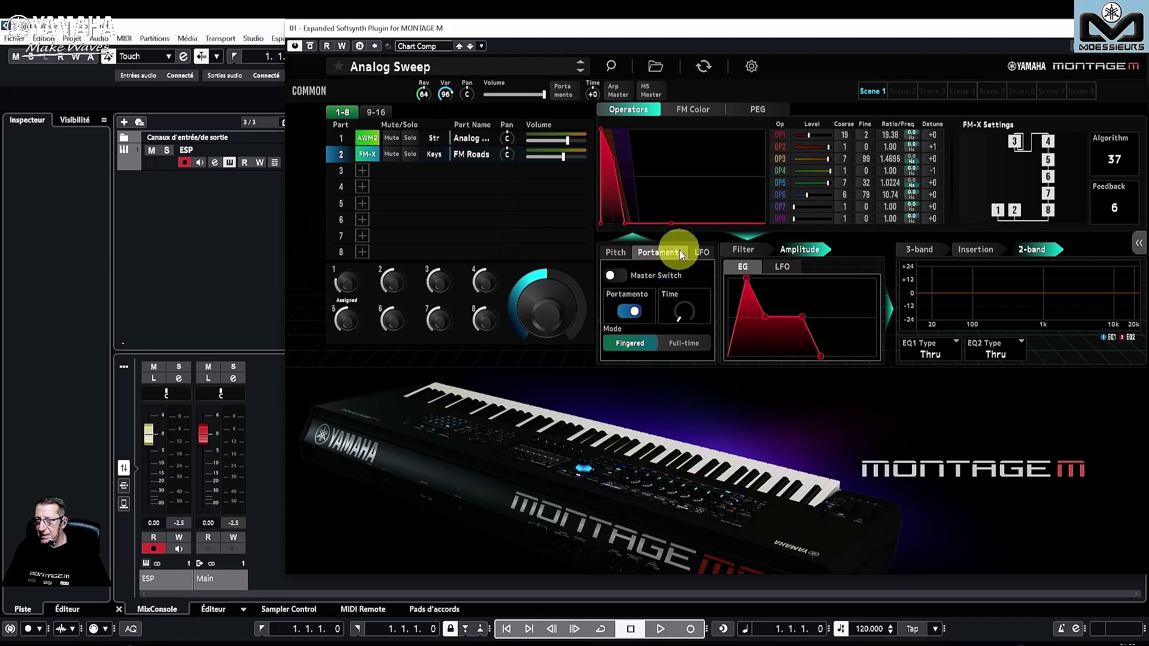
{"action": "left_click", "coordinate": [703, 256]}
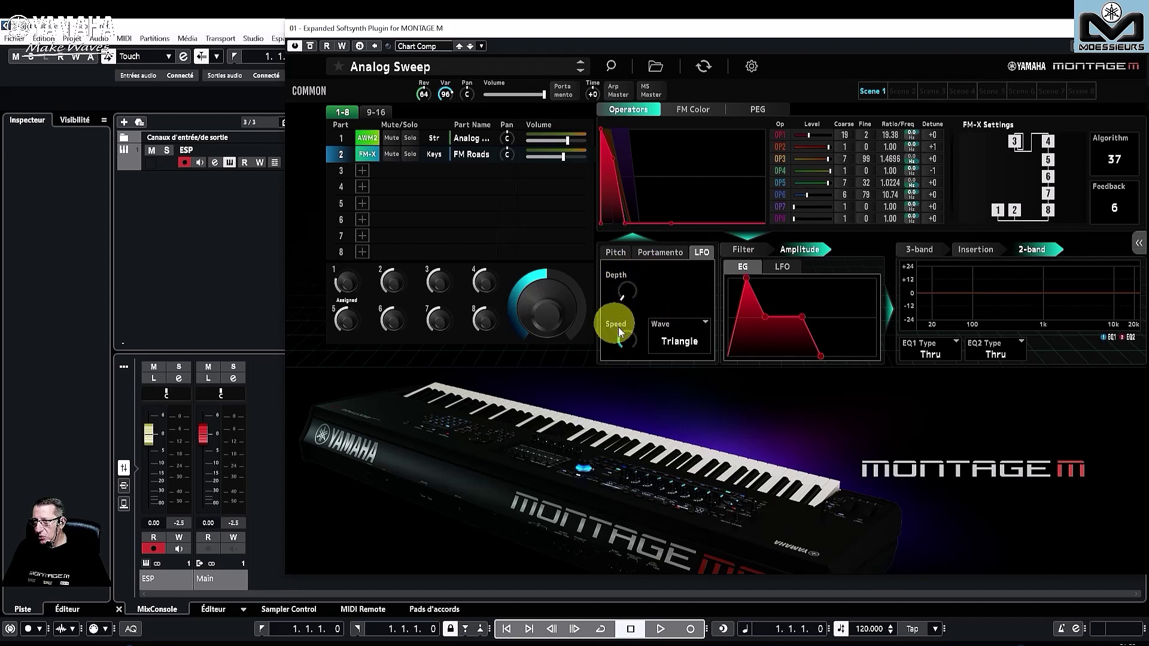
{"action": "left_click", "coordinate": [674, 337]}
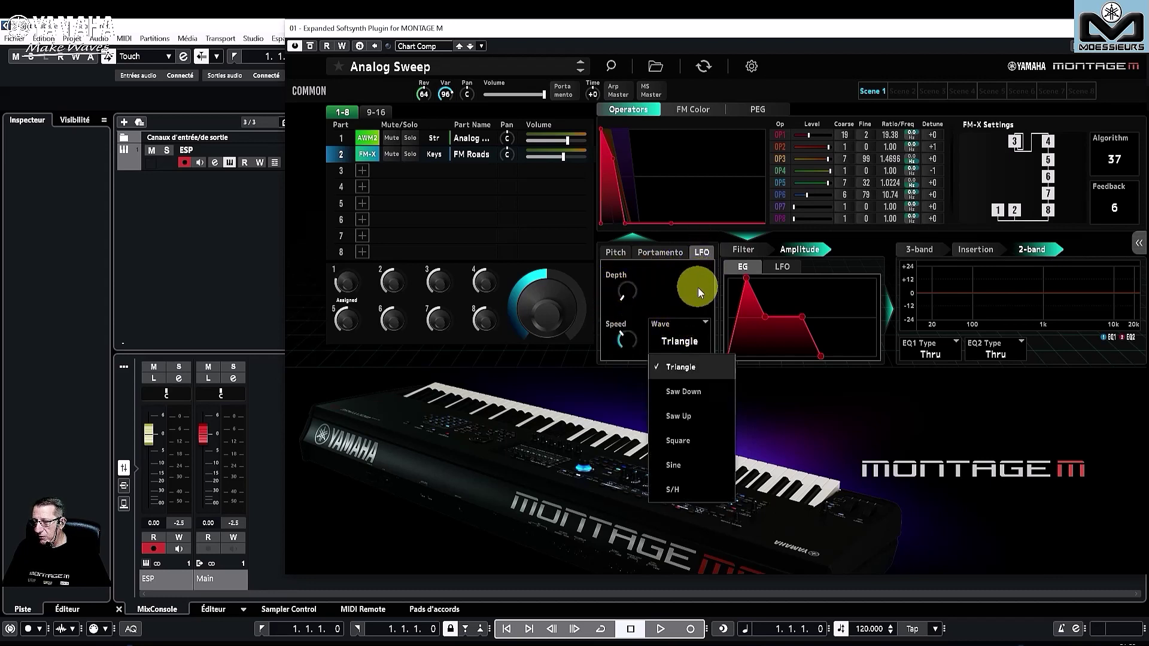
{"action": "left_click", "coordinate": [680, 367]}
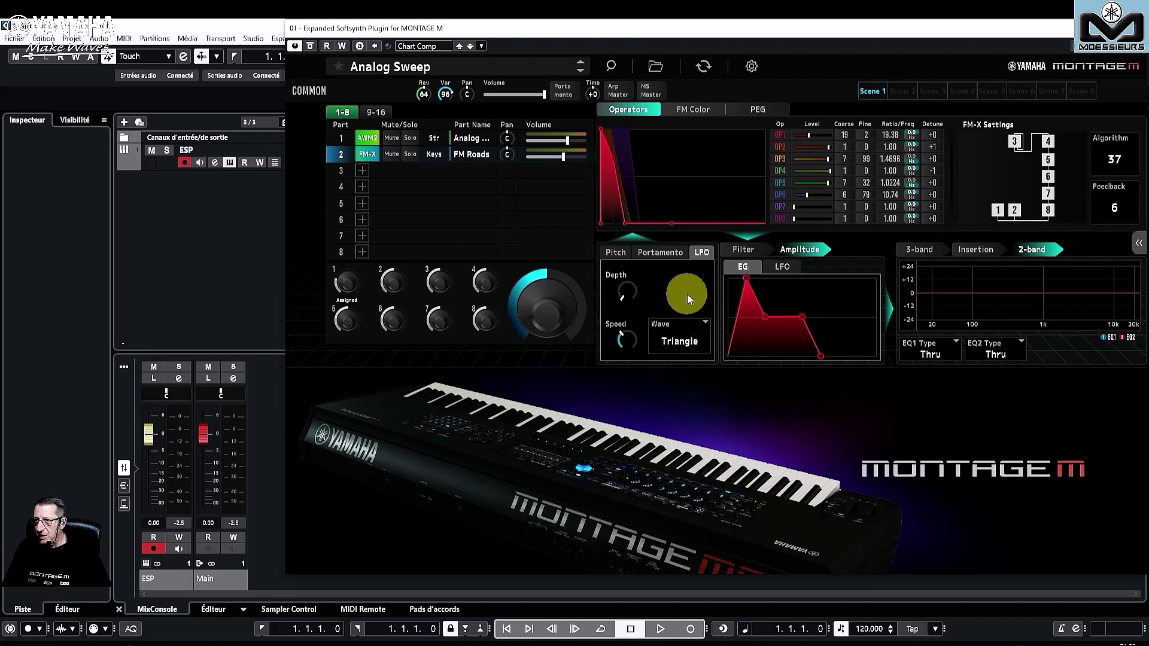
{"action": "left_click", "coordinate": [367, 139]}
{"action": "left_click", "coordinate": [655, 251]}
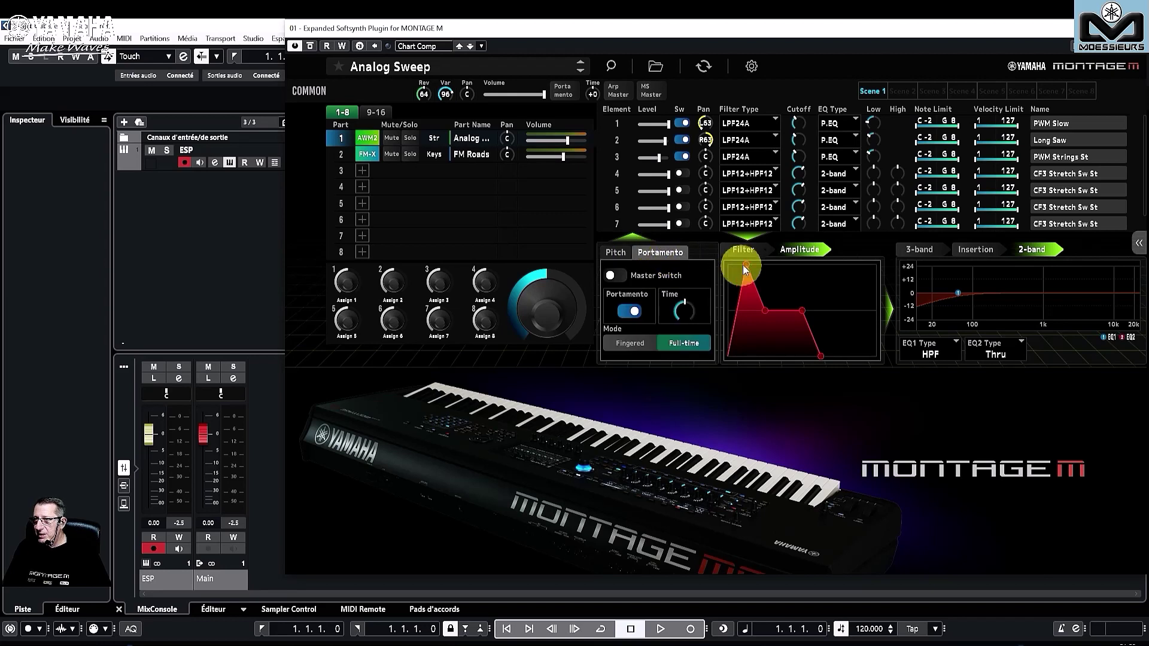
{"action": "left_click", "coordinate": [372, 153]}
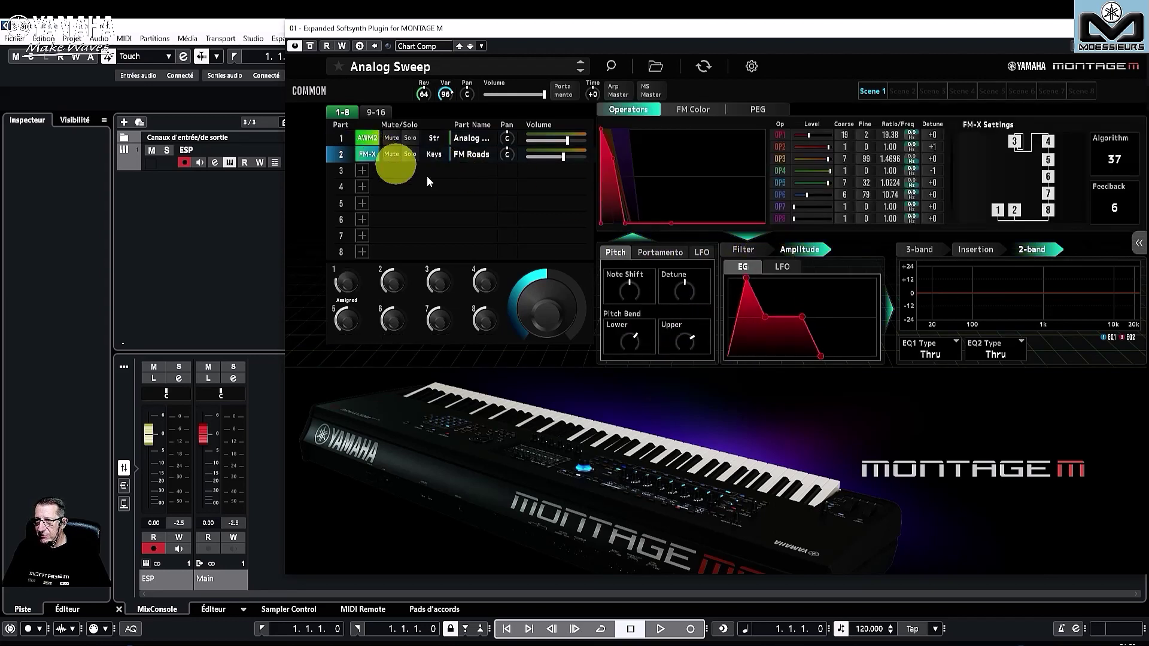
{"action": "left_click", "coordinate": [702, 254]}
{"action": "left_click", "coordinate": [693, 342]}
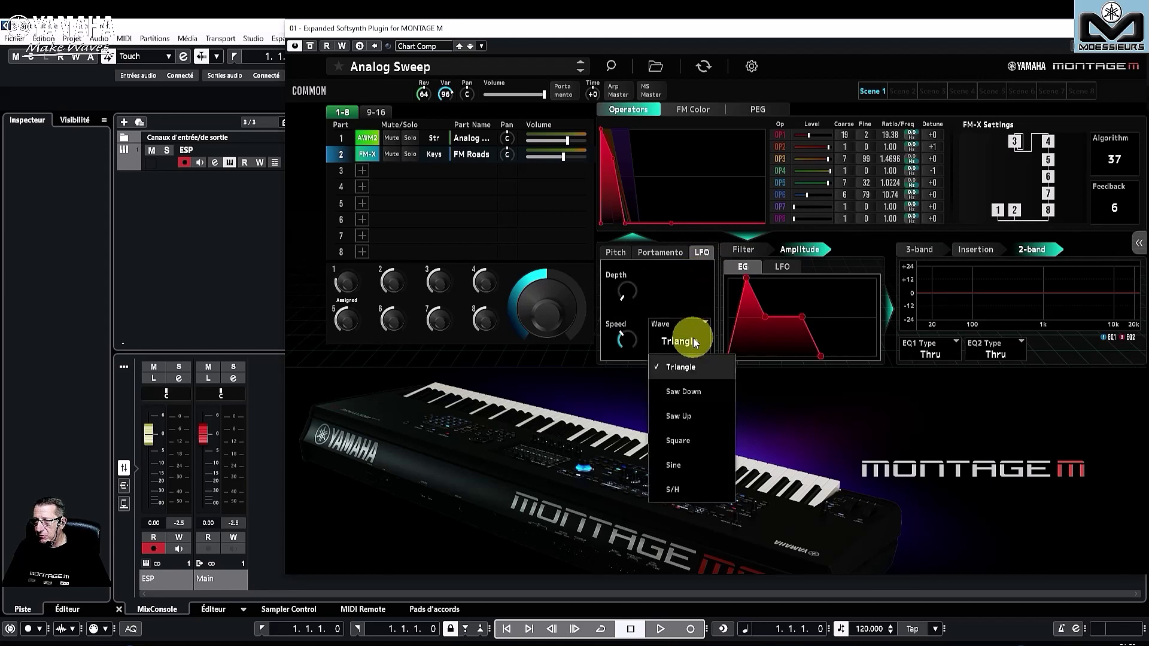
{"action": "left_click", "coordinate": [668, 323]}
Set the wave of Part 2's amplitude LFO to Saw Up and slightly raise the LFO speed
{"action": "left_click", "coordinate": [784, 269]}
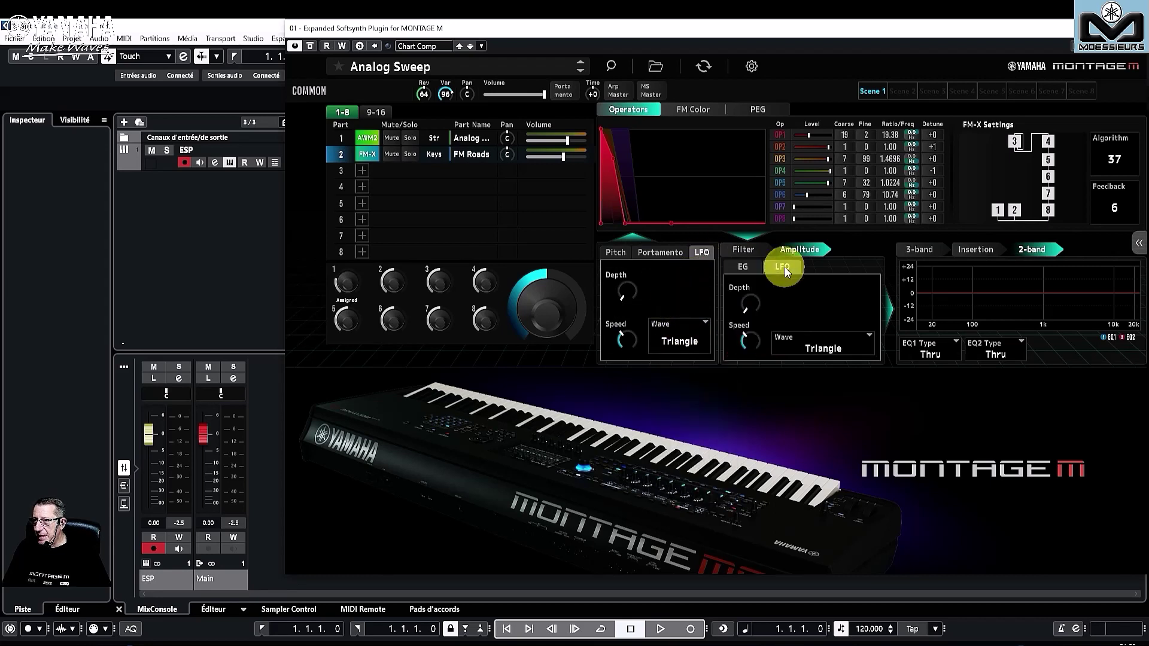
{"action": "left_click", "coordinate": [817, 346]}
{"action": "left_click", "coordinate": [809, 389]}
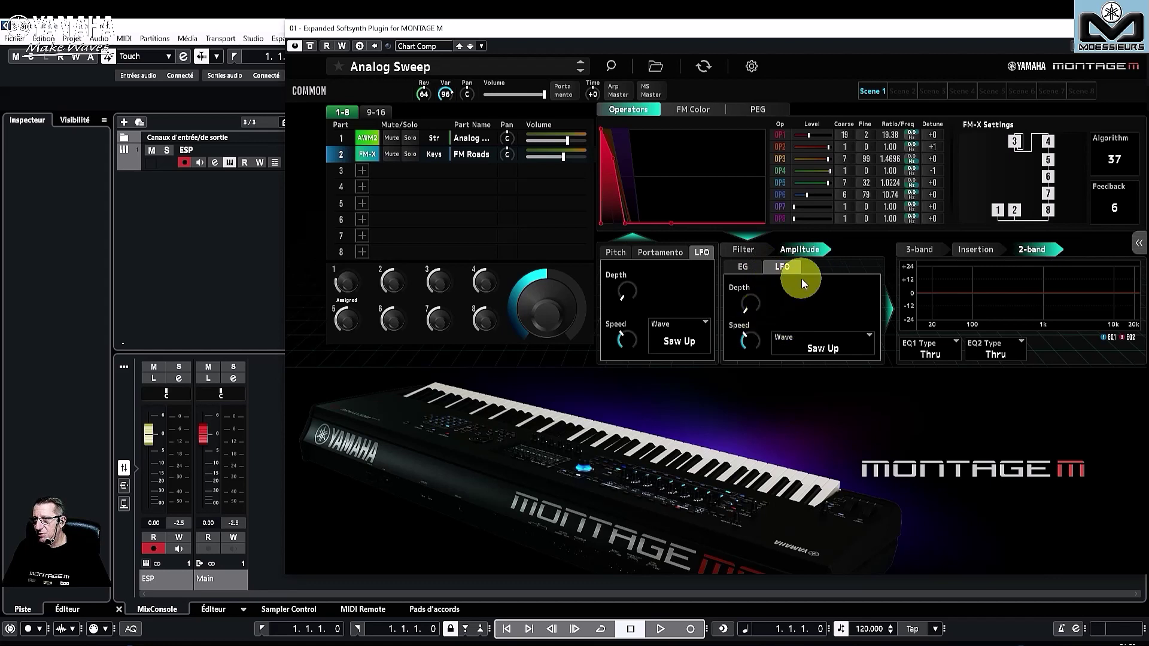
{"action": "mouse_move", "coordinate": [626, 328]}
{"action": "mouse_move", "coordinate": [626, 328]}
{"action": "left_mouse_down"}
{"action": "mouse_move", "coordinate": [623, 276]}
{"action": "mouse_move", "coordinate": [624, 340]}
{"action": "left_mouse_up"}
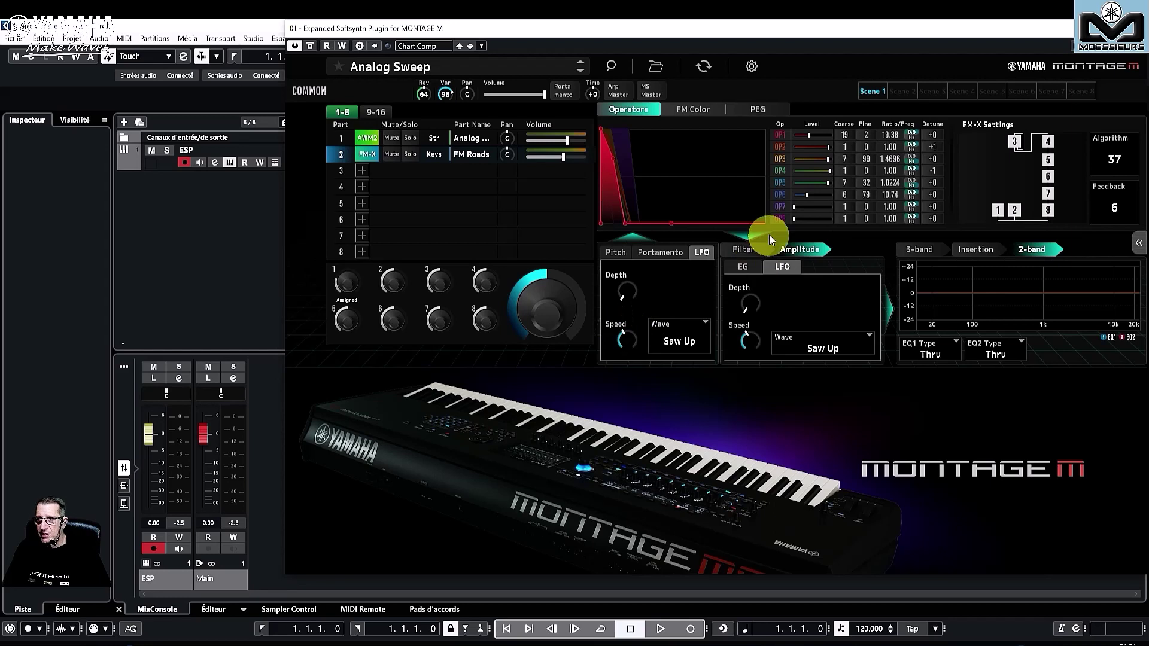
Examine the type, envelope and LFO settings of Part 2's filter
{"action": "left_click", "coordinate": [742, 248]}
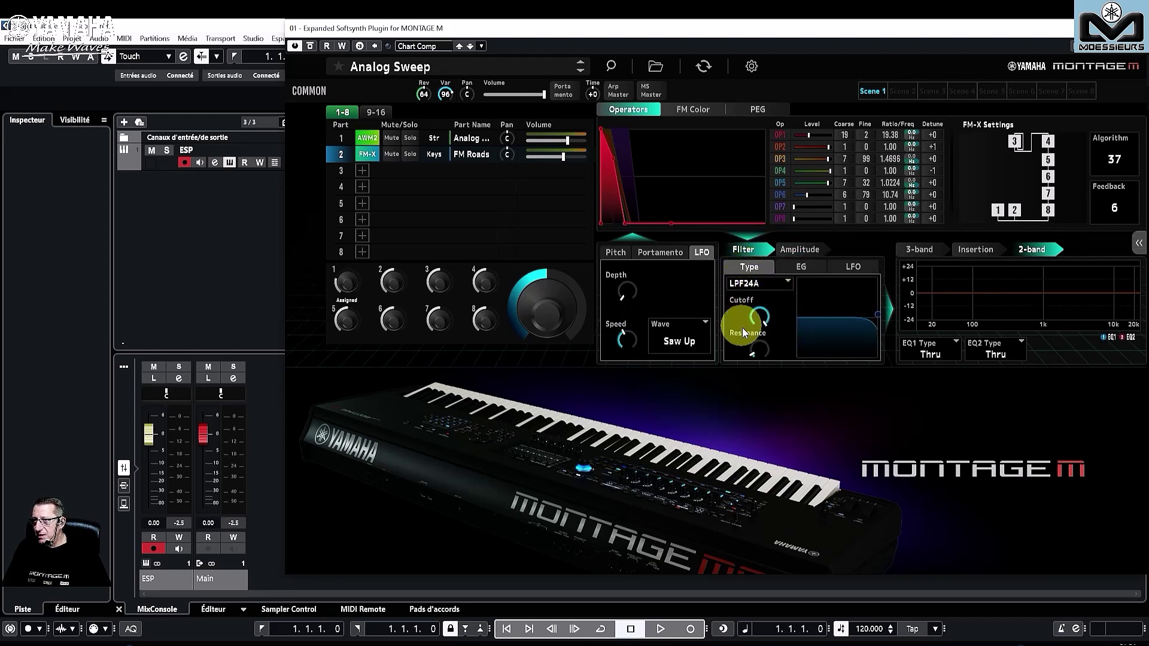
{"action": "left_click", "coordinate": [800, 270]}
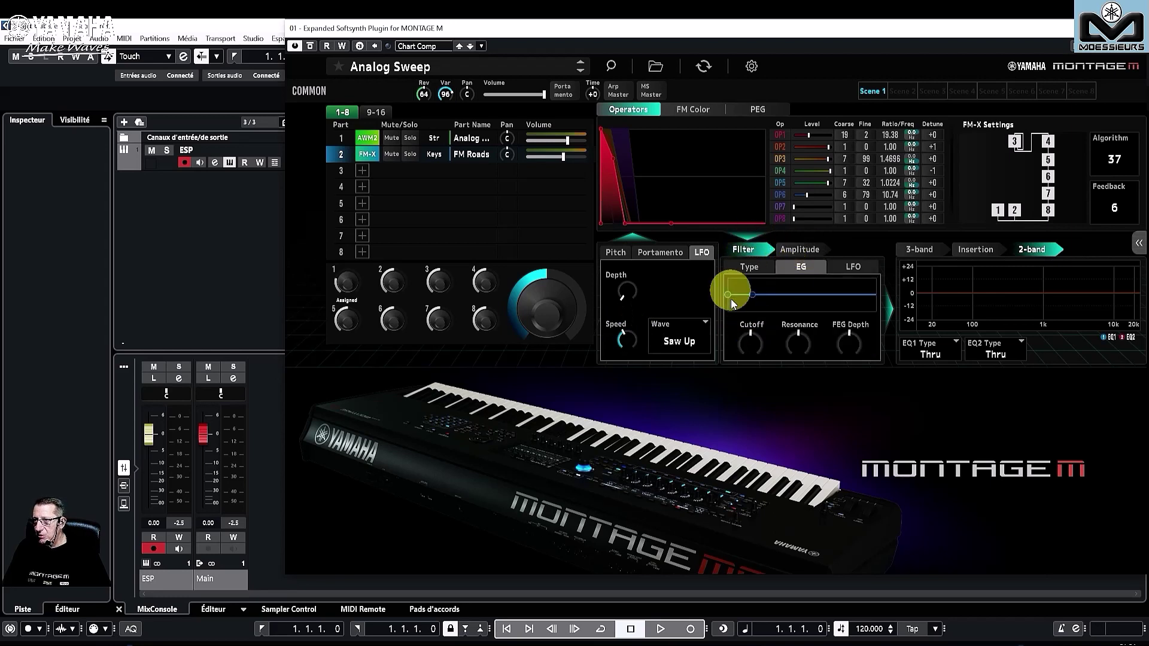
{"action": "left_click_drag", "start_coordinate": [753, 341], "coordinate": [750, 328]}
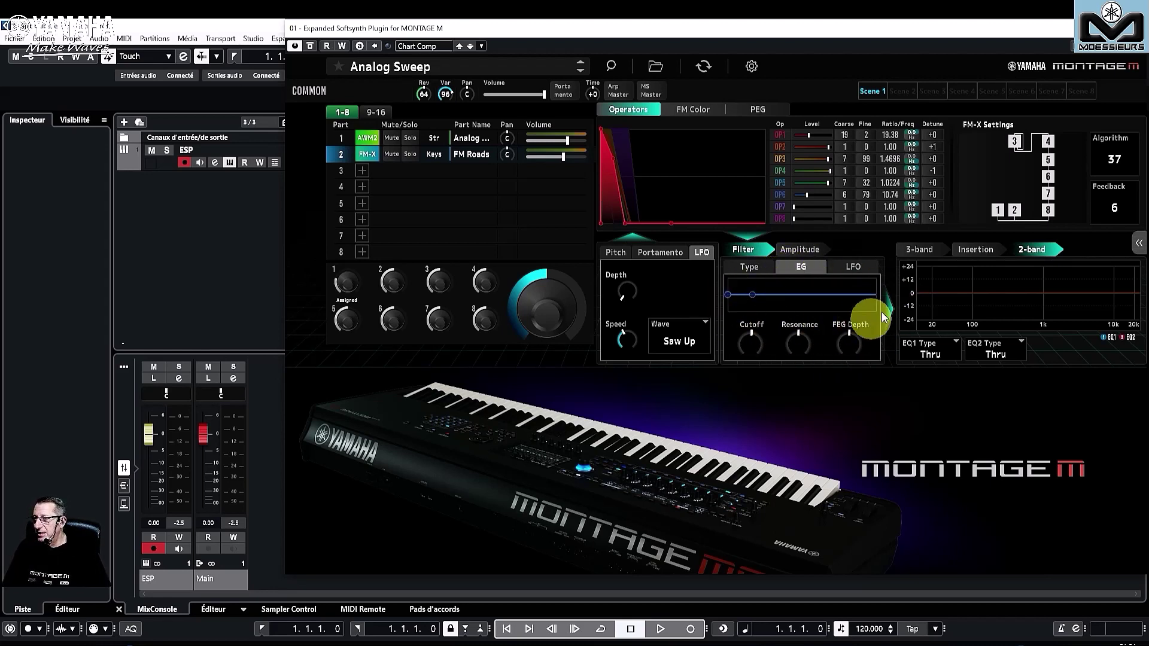
{"action": "left_click", "coordinate": [855, 267]}
Lower the sustain level on Part 2's amplitude envelope
{"action": "left_click", "coordinate": [813, 249]}
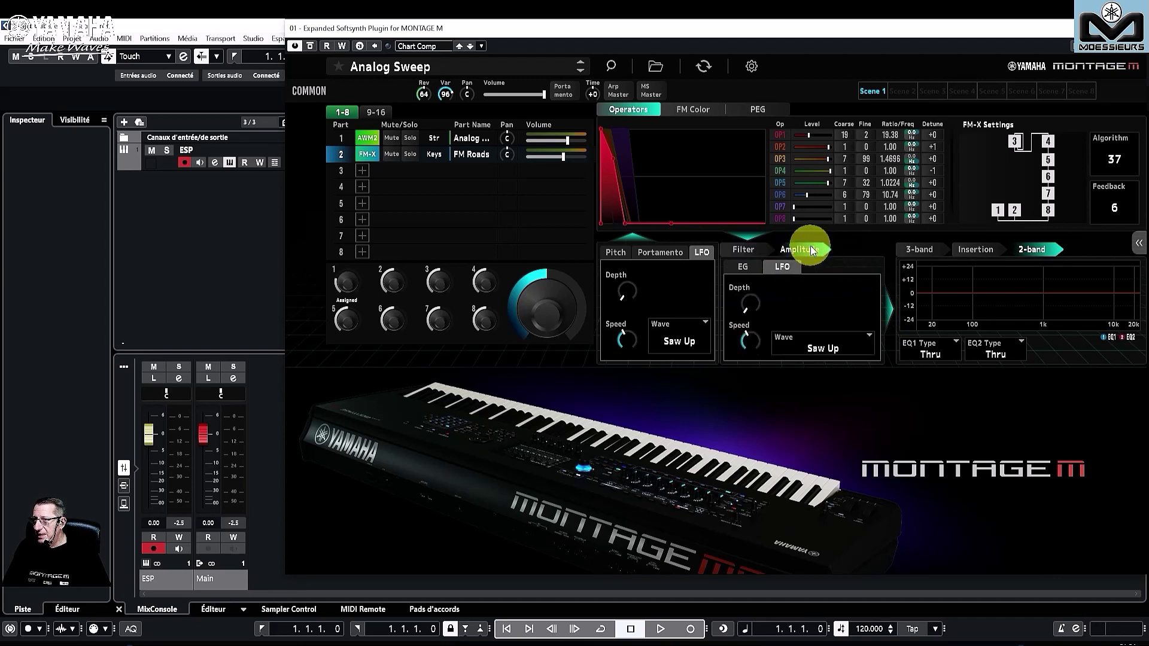
{"action": "left_click", "coordinate": [744, 268]}
{"action": "left_click_drag", "start_coordinate": [803, 317], "coordinate": [772, 323]}
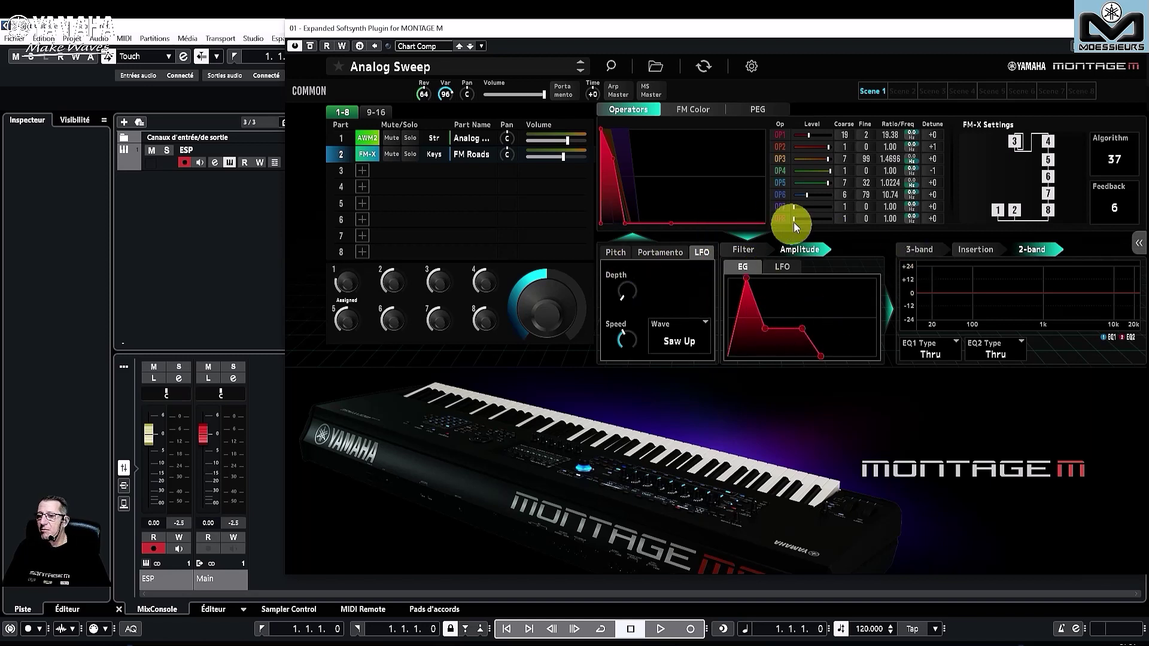
Filter the performances by the AN-X and Single attributes and add Basic Analog as Part 3
{"action": "left_click", "coordinate": [364, 172]}
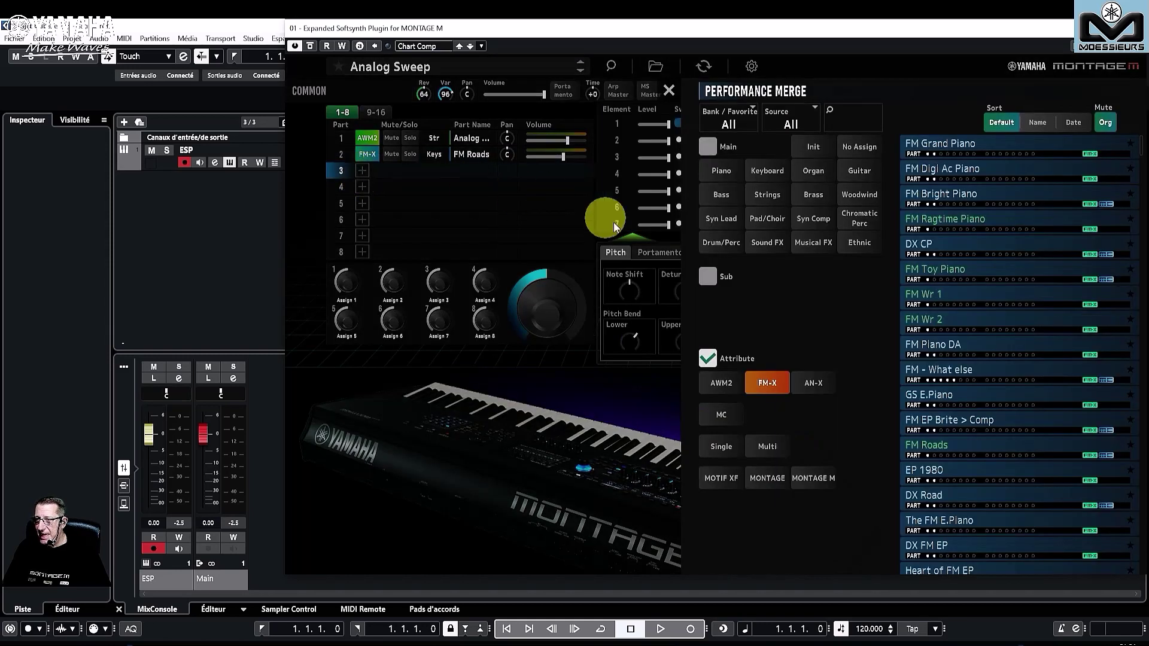
{"action": "left_click", "coordinate": [812, 386]}
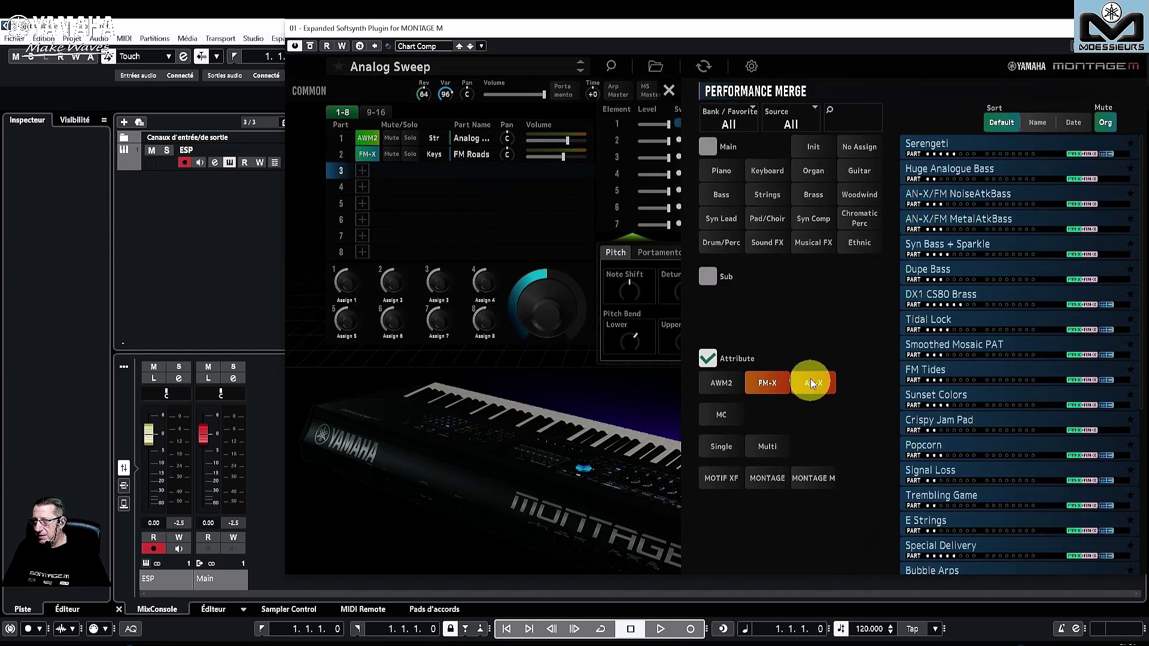
{"action": "left_click", "coordinate": [771, 387]}
{"action": "left_click", "coordinate": [735, 449]}
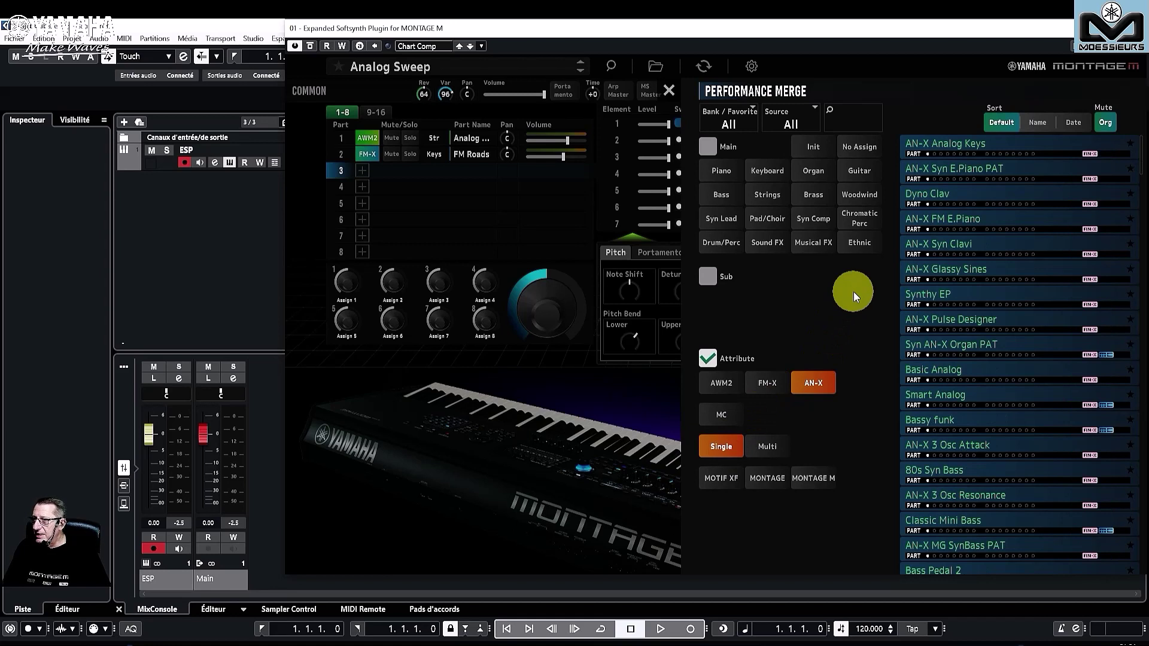
{"action": "left_click", "coordinate": [929, 373]}
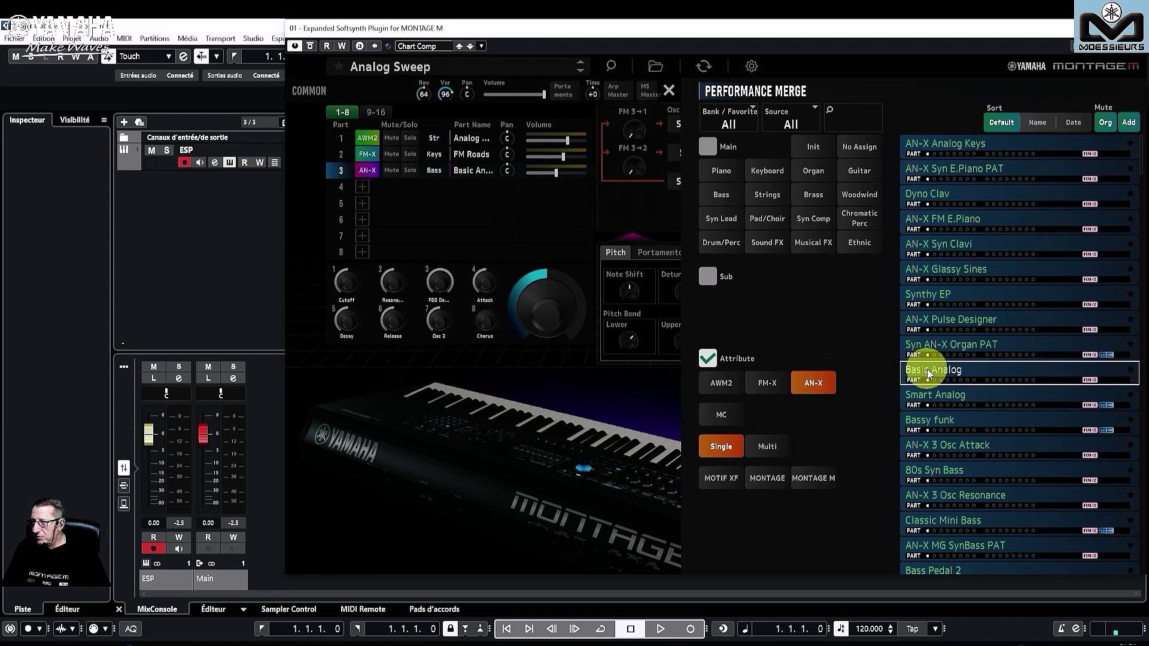
{"action": "left_click", "coordinate": [498, 213]}
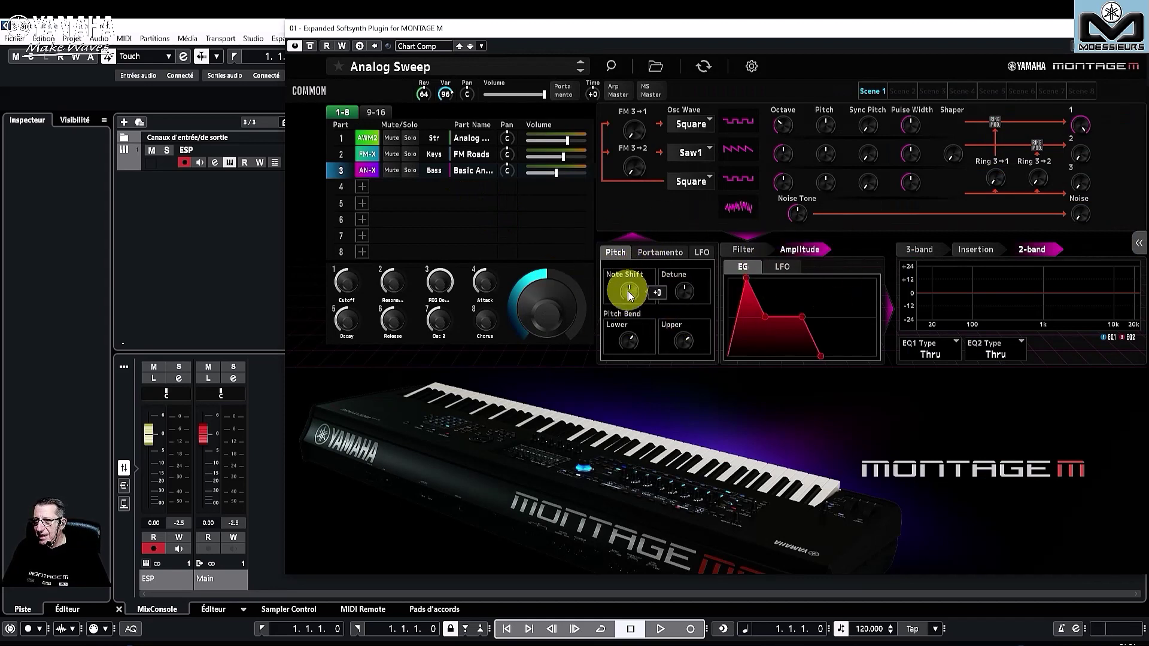
Review Part 3's portamento and pitch LFO settings, then set its amplitude LFO wave to Saw and raise the LFO speed slightly
{"action": "left_click", "coordinate": [655, 253]}
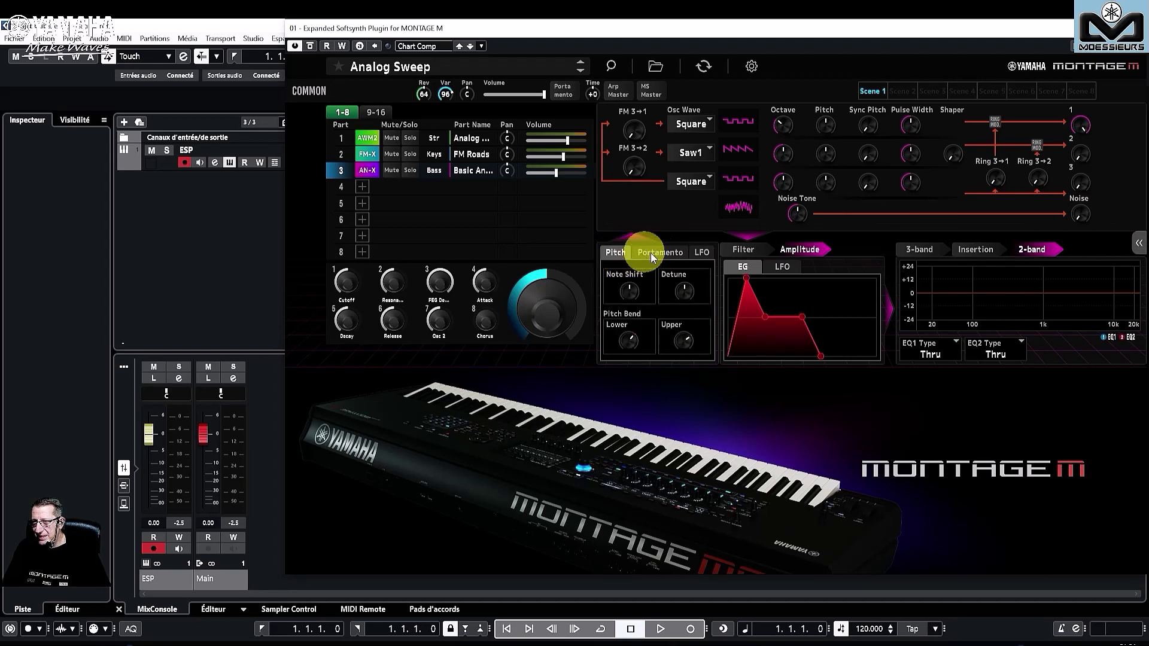
{"action": "left_click", "coordinate": [698, 253]}
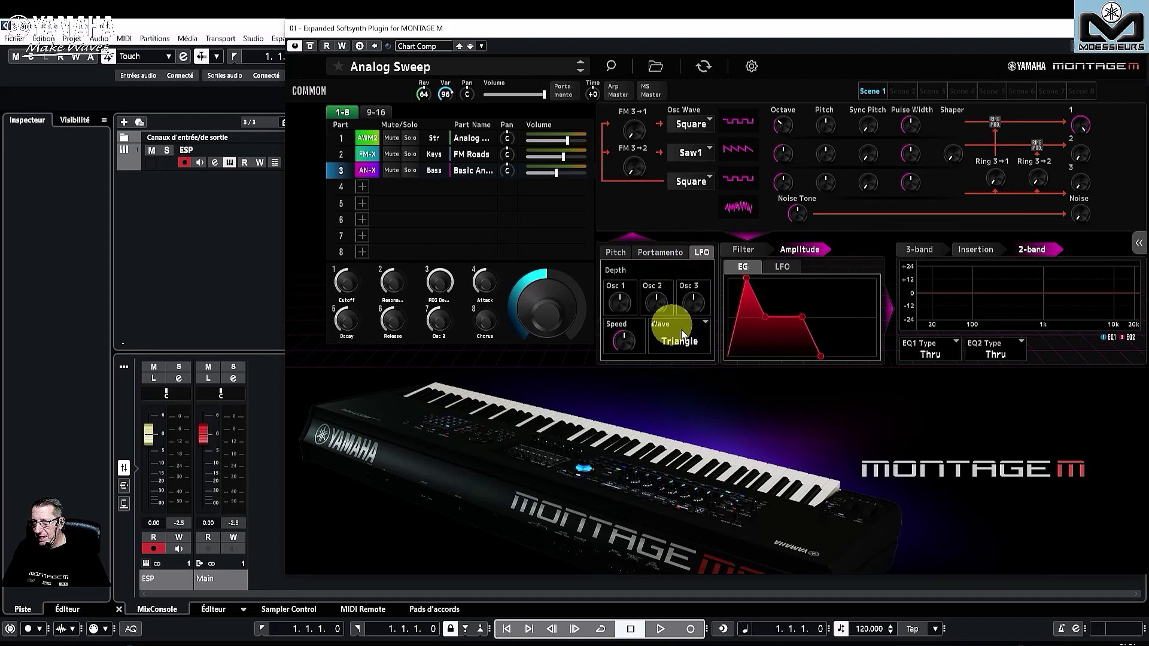
{"action": "left_click", "coordinate": [781, 267]}
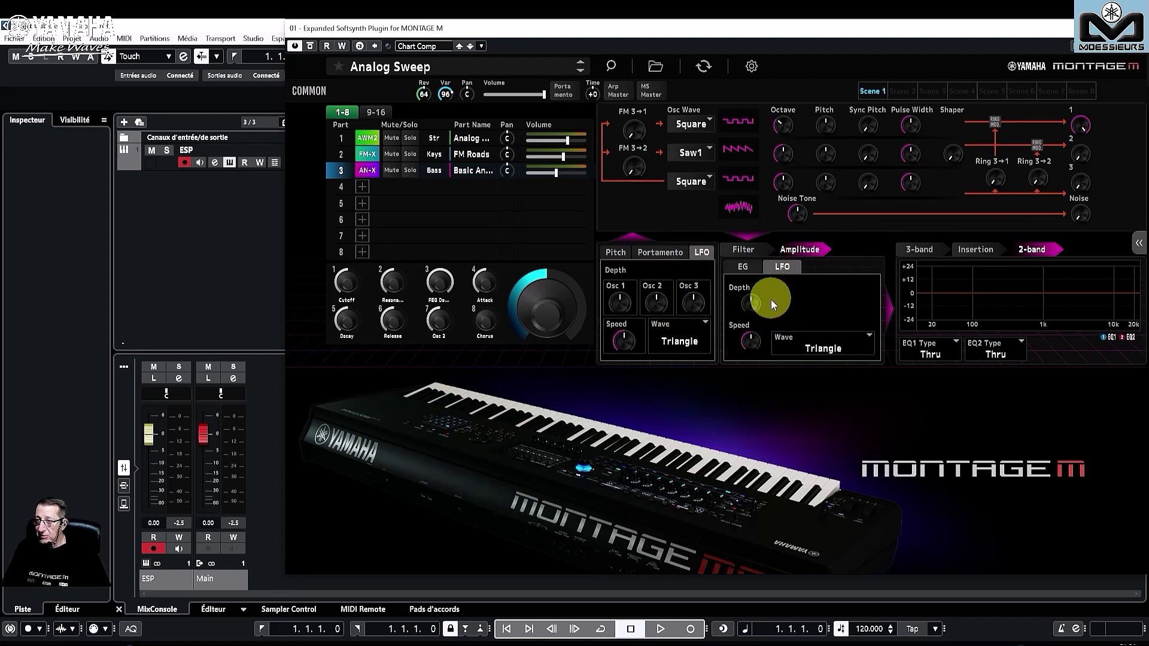
{"action": "left_click", "coordinate": [834, 351]}
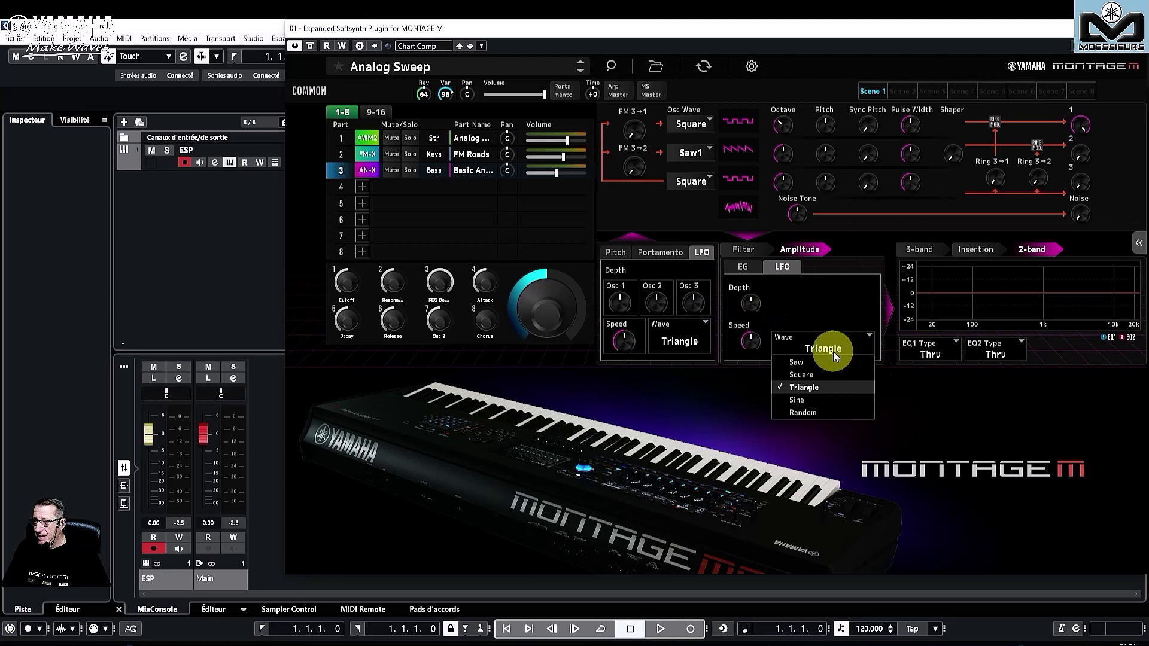
{"action": "left_click", "coordinate": [825, 364]}
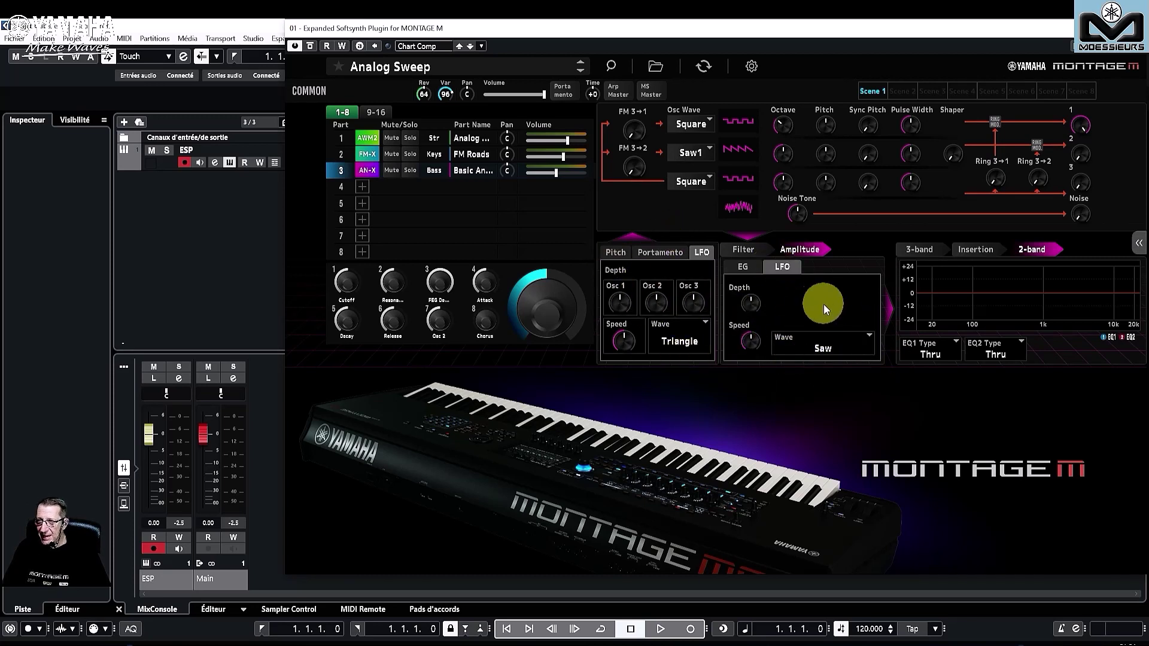
{"action": "left_click_drag", "start_coordinate": [762, 340], "coordinate": [759, 310]}
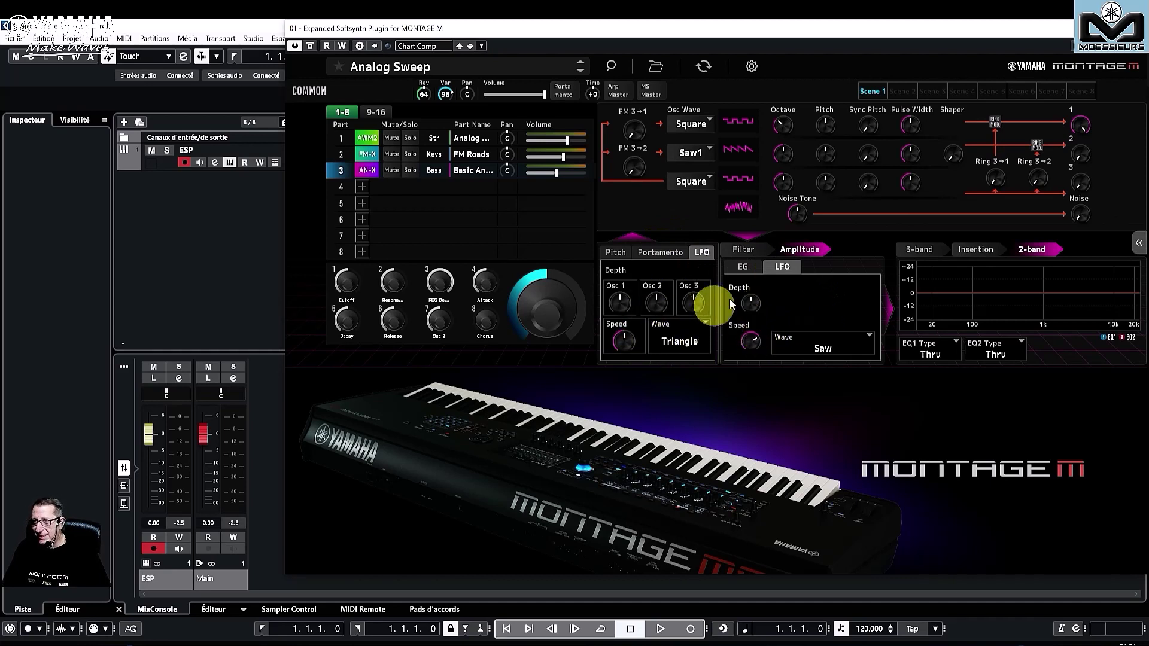
Examine the amplitude envelope of Part 3 and its filter's two types, envelope and LFO settings
{"action": "left_click", "coordinate": [748, 270]}
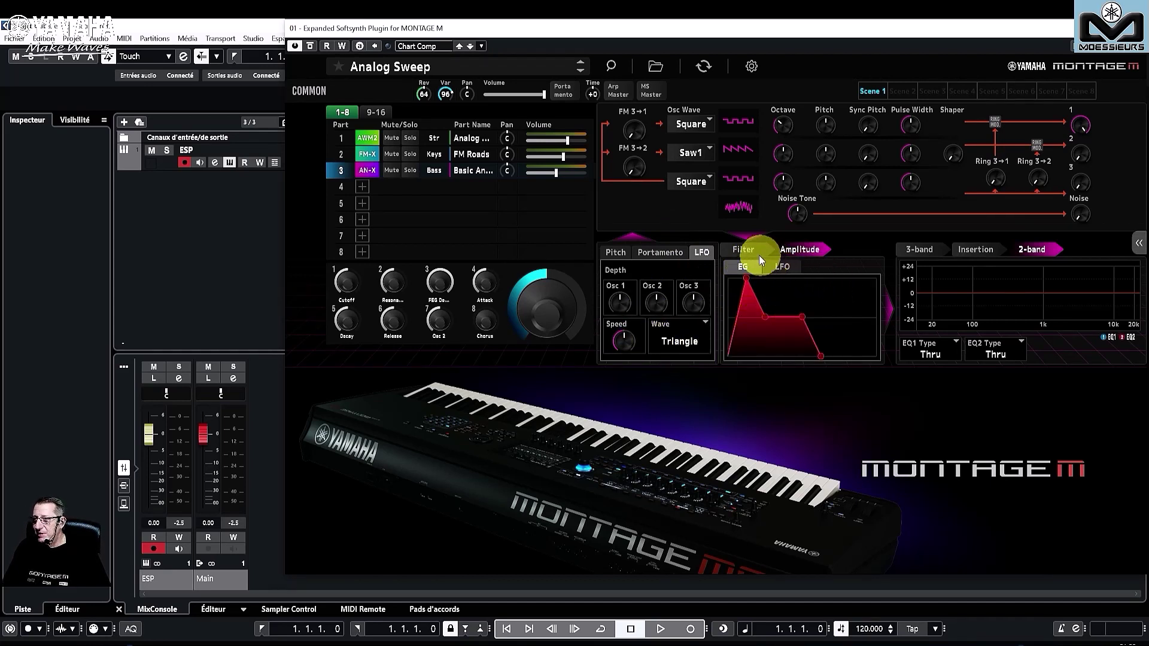
{"action": "left_click", "coordinate": [756, 251]}
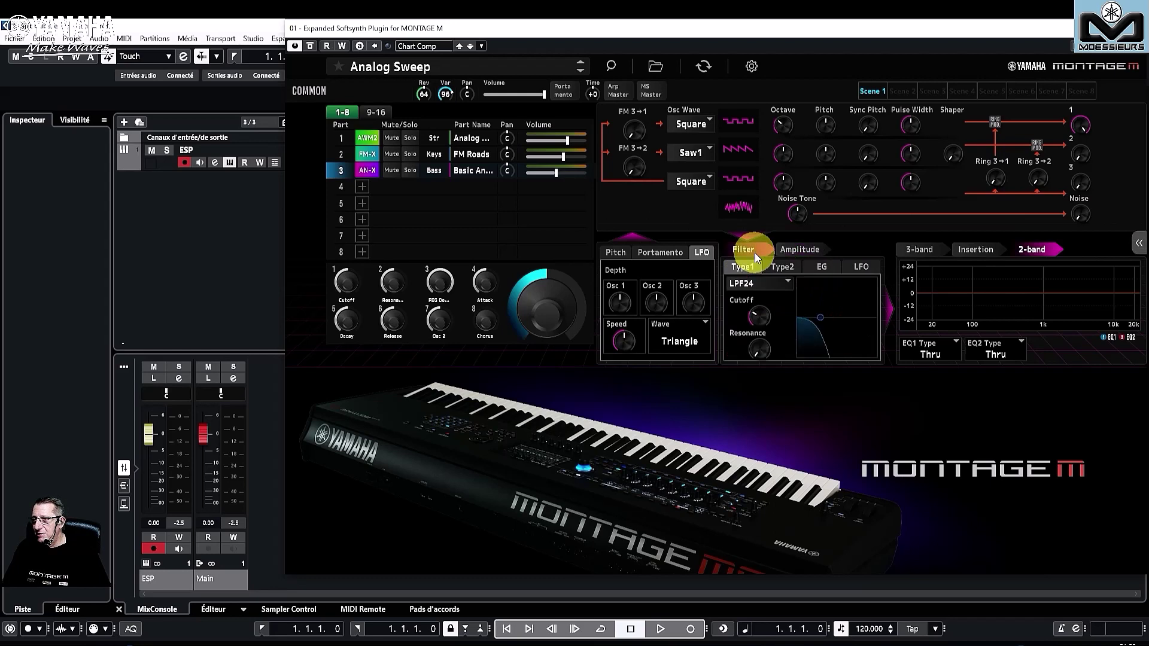
{"action": "left_click", "coordinate": [784, 265]}
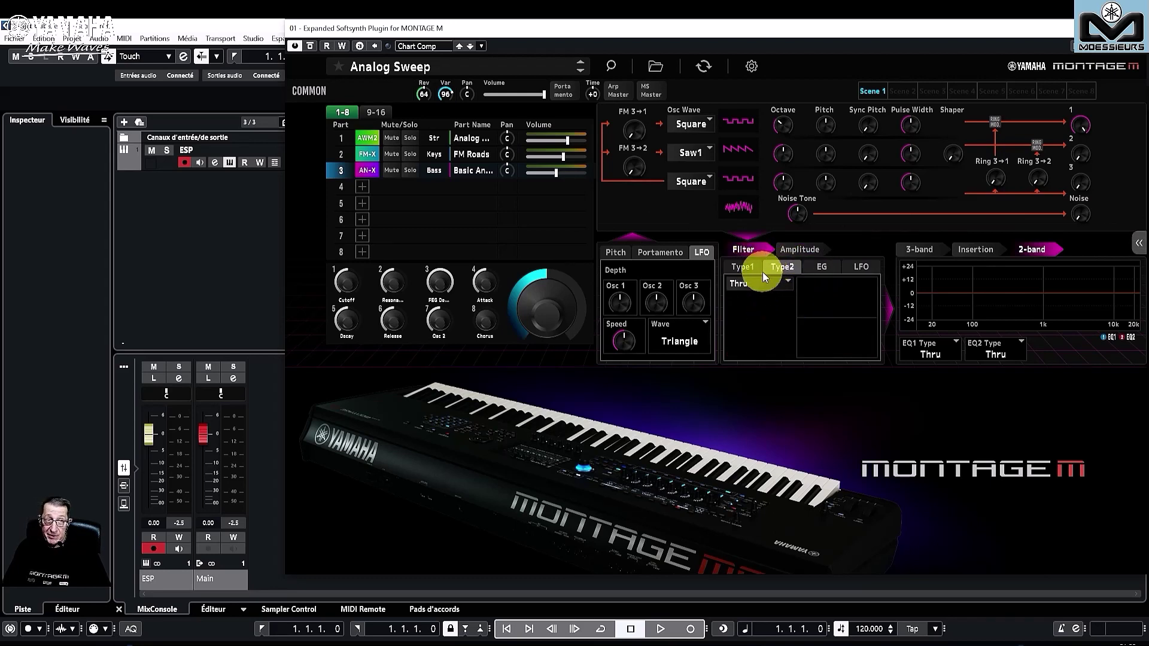
{"action": "left_click", "coordinate": [827, 271]}
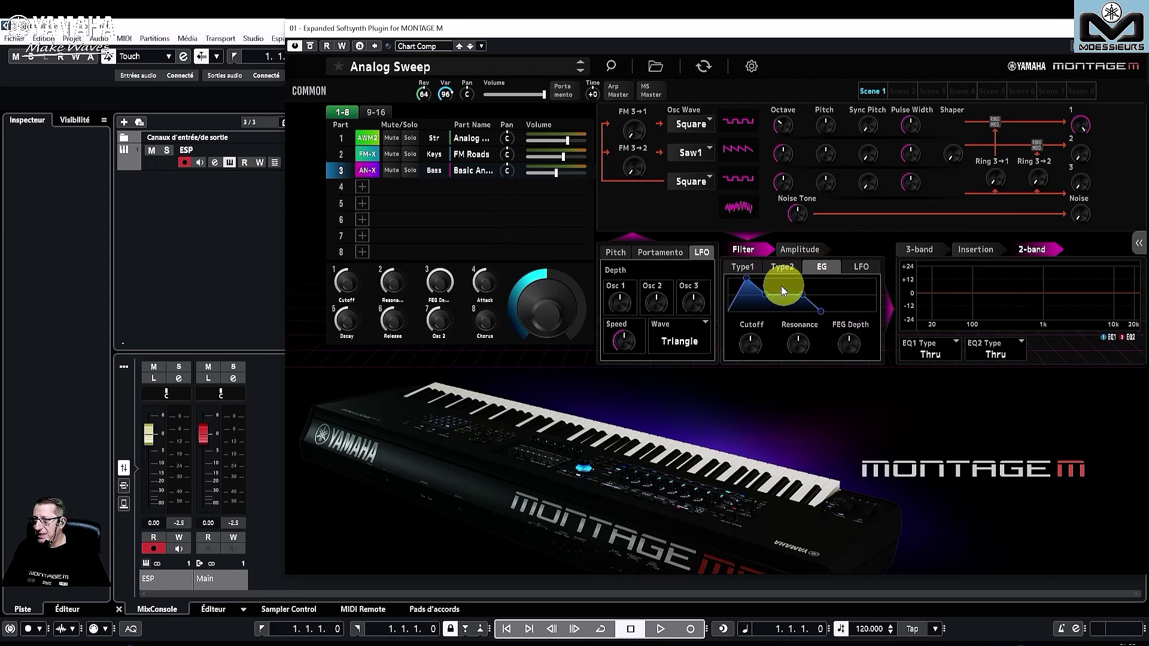
{"action": "left_click", "coordinate": [865, 270]}
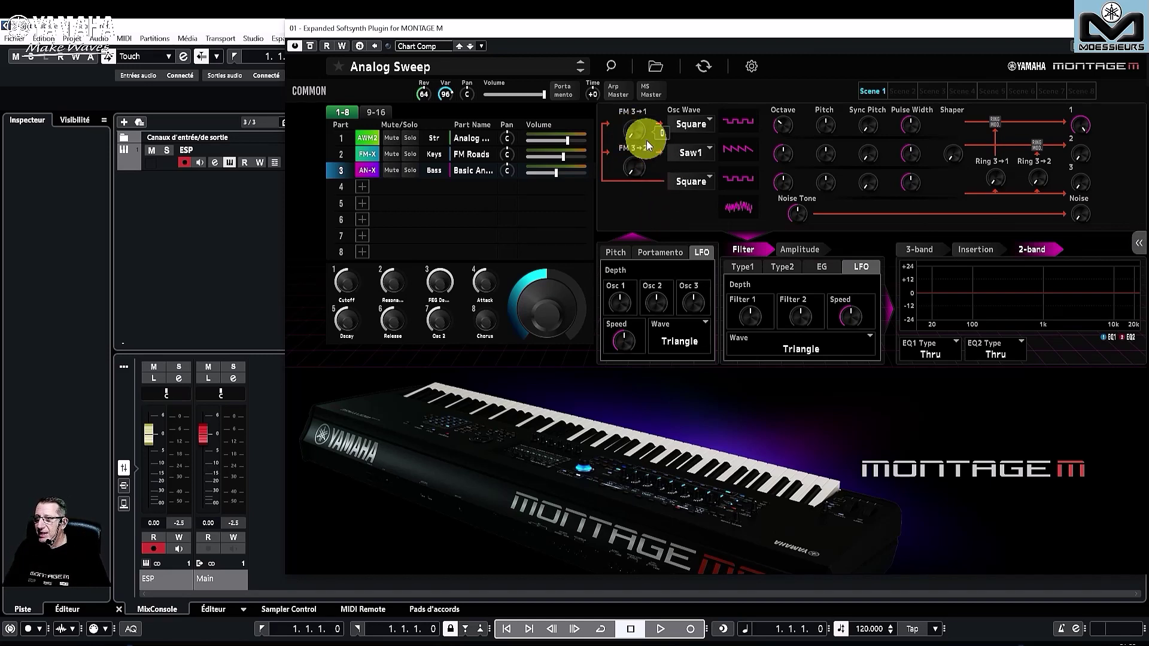
Review the wave choices for Part 3's first oscillator and its ring modulation, output level and noise controls
{"action": "left_click", "coordinate": [692, 121]}
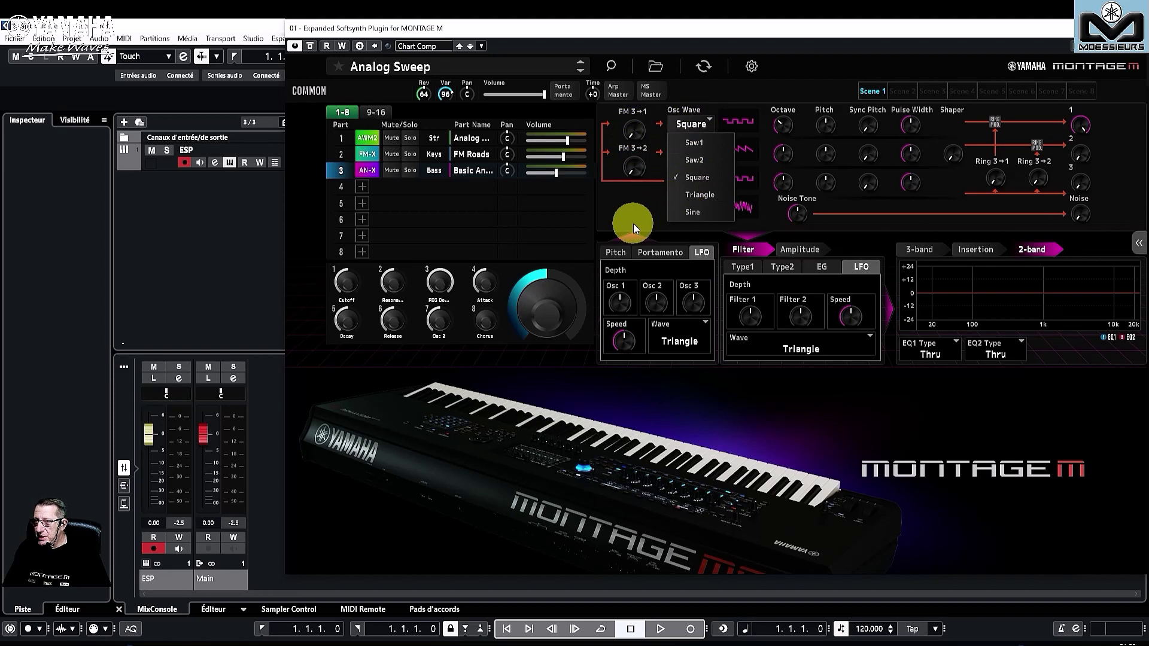
{"action": "left_click", "coordinate": [745, 129]}
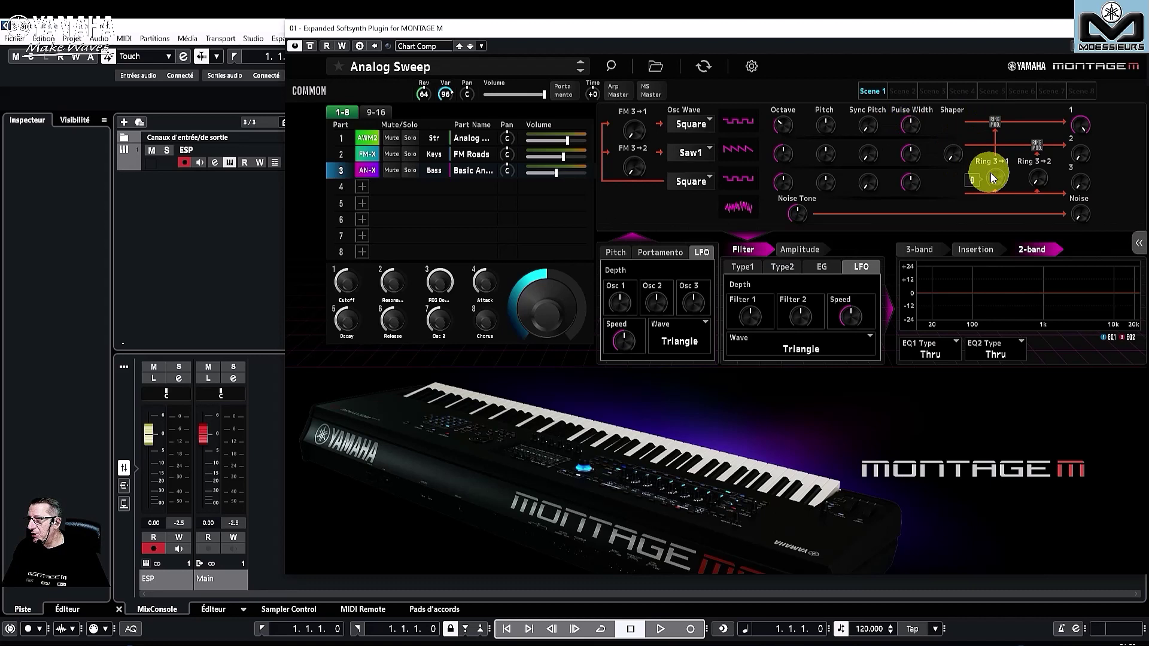
{"action": "mouse_move", "coordinate": [1082, 131]}
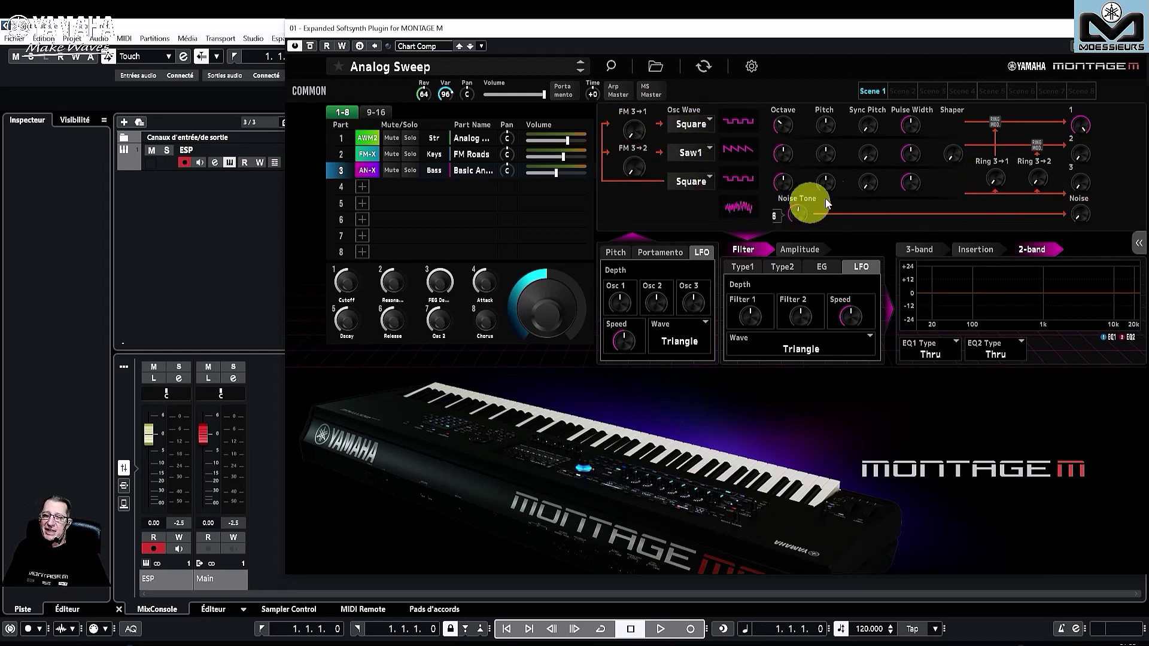
{"action": "mouse_move", "coordinate": [537, 176]}
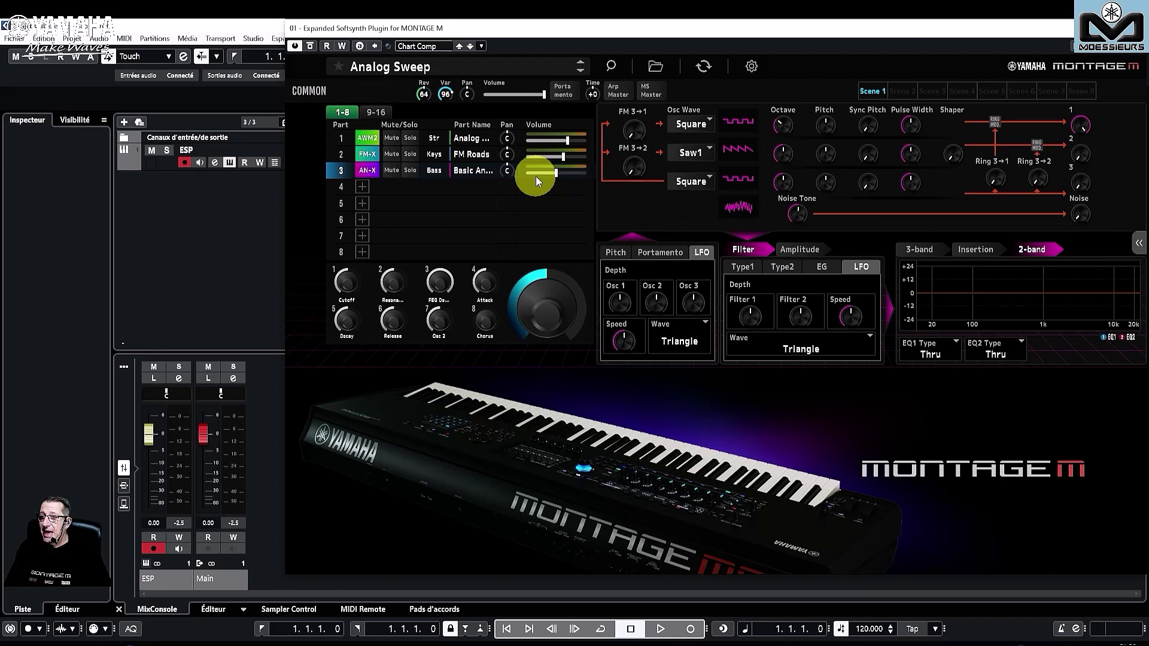
Open the Motion Seq view for Part 1 and compare it with Part 3's before returning to Part 1
{"action": "left_click", "coordinate": [372, 141]}
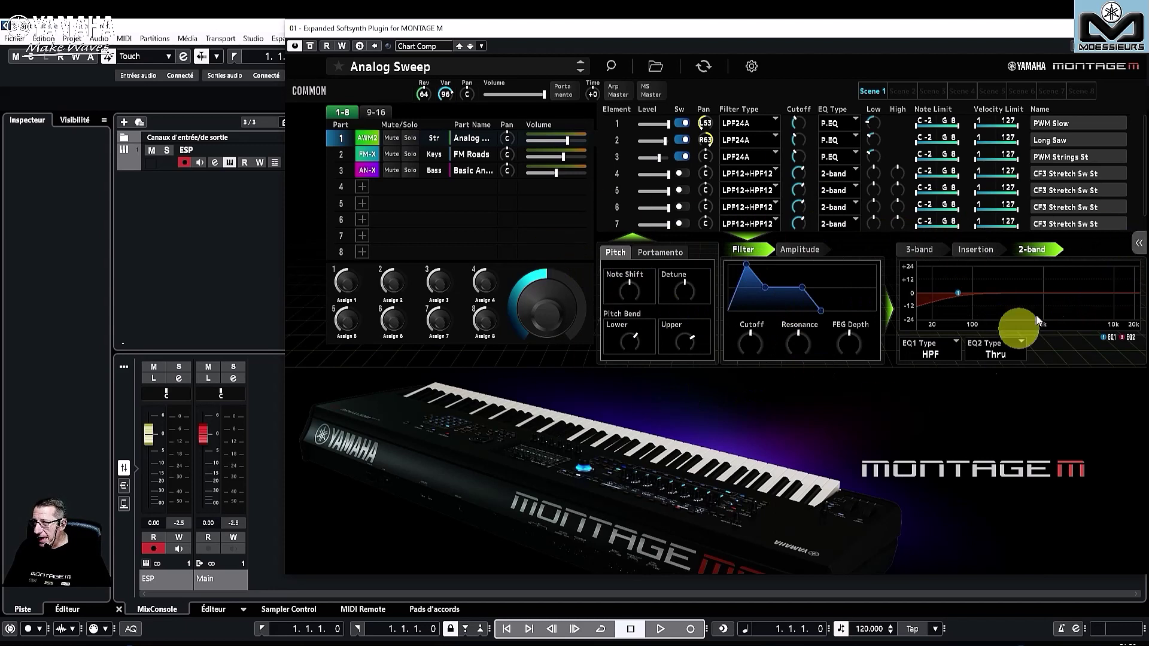
{"action": "left_click", "coordinate": [1138, 244]}
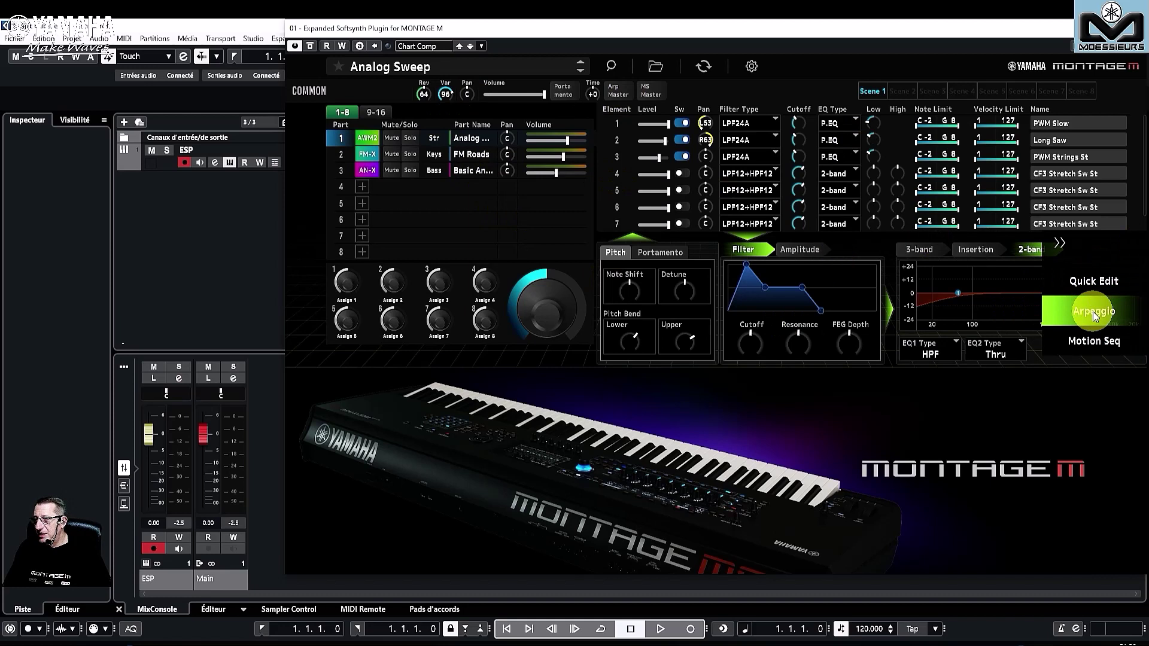
{"action": "left_click", "coordinate": [1095, 346]}
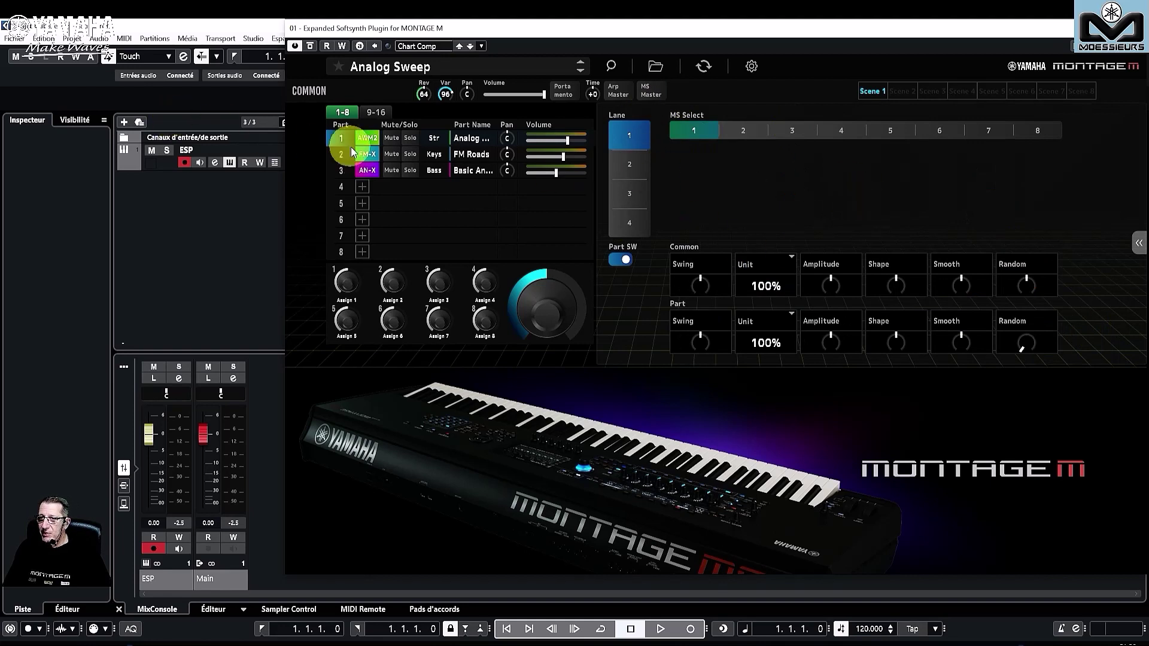
{"action": "left_click", "coordinate": [366, 170]}
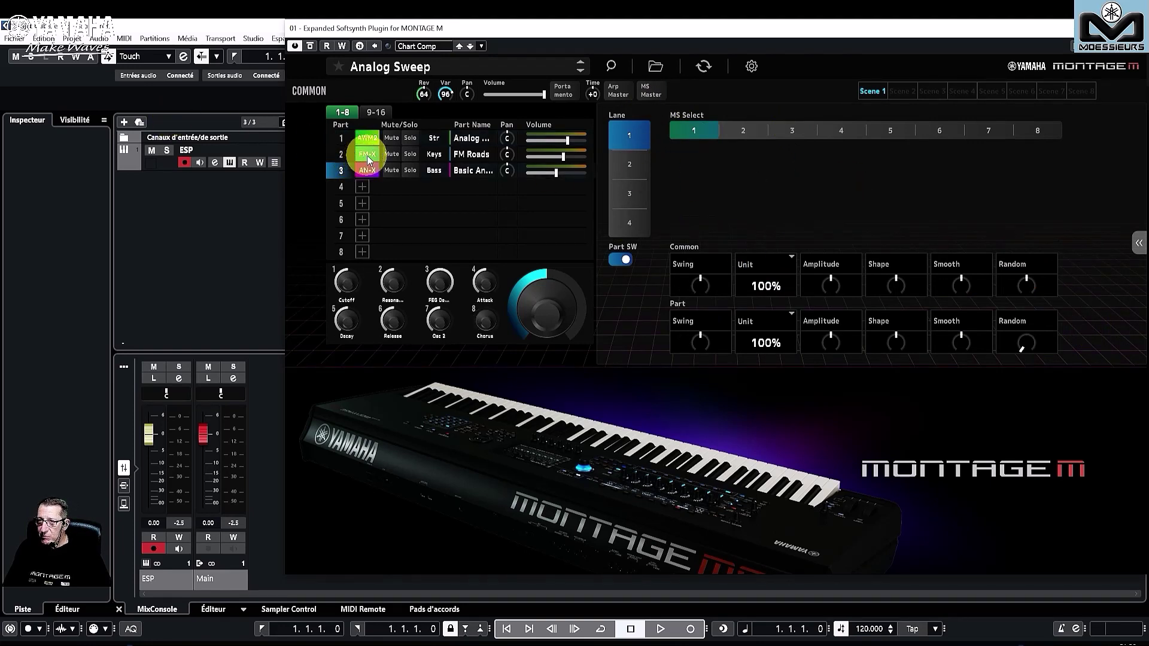
{"action": "left_click", "coordinate": [366, 139]}
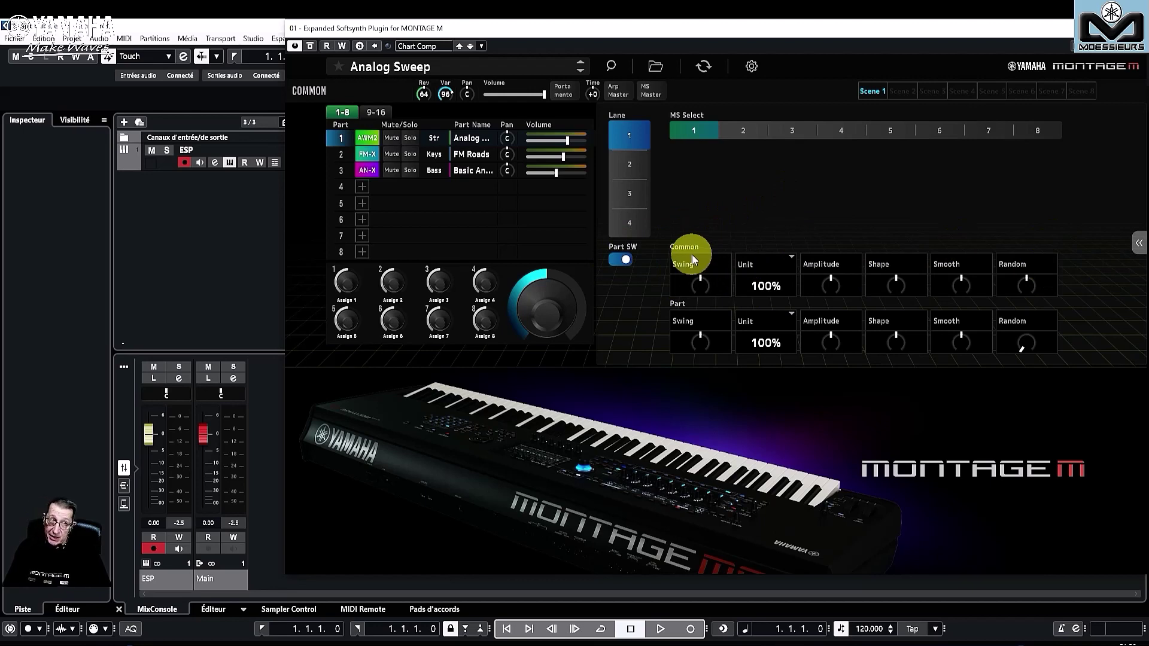
Examine the common and part-level motion sequencer controls of Part 1, including the available part unit percentages
{"action": "mouse_move", "coordinate": [948, 281]}
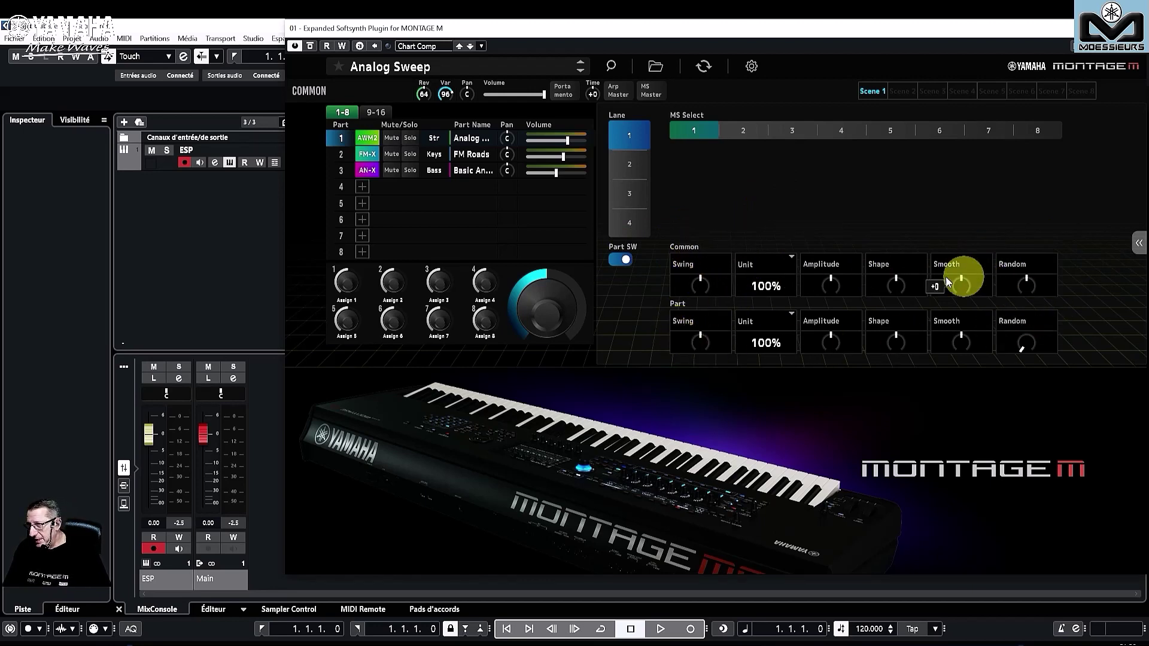
{"action": "mouse_move", "coordinate": [696, 336]}
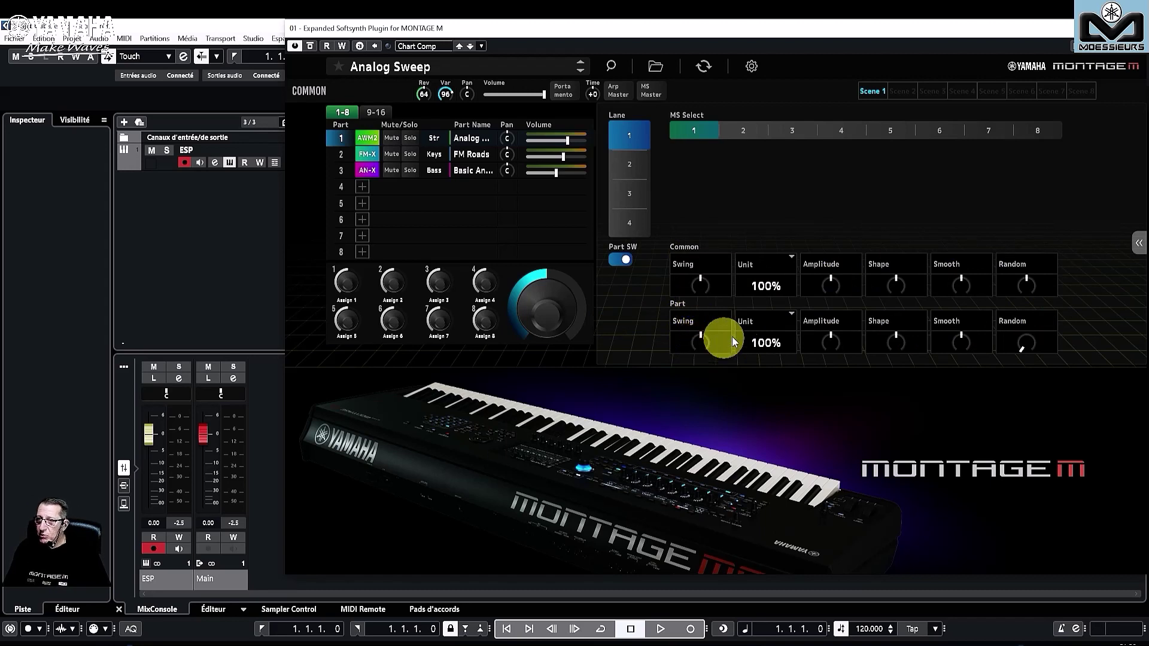
{"action": "left_click", "coordinate": [765, 340]}
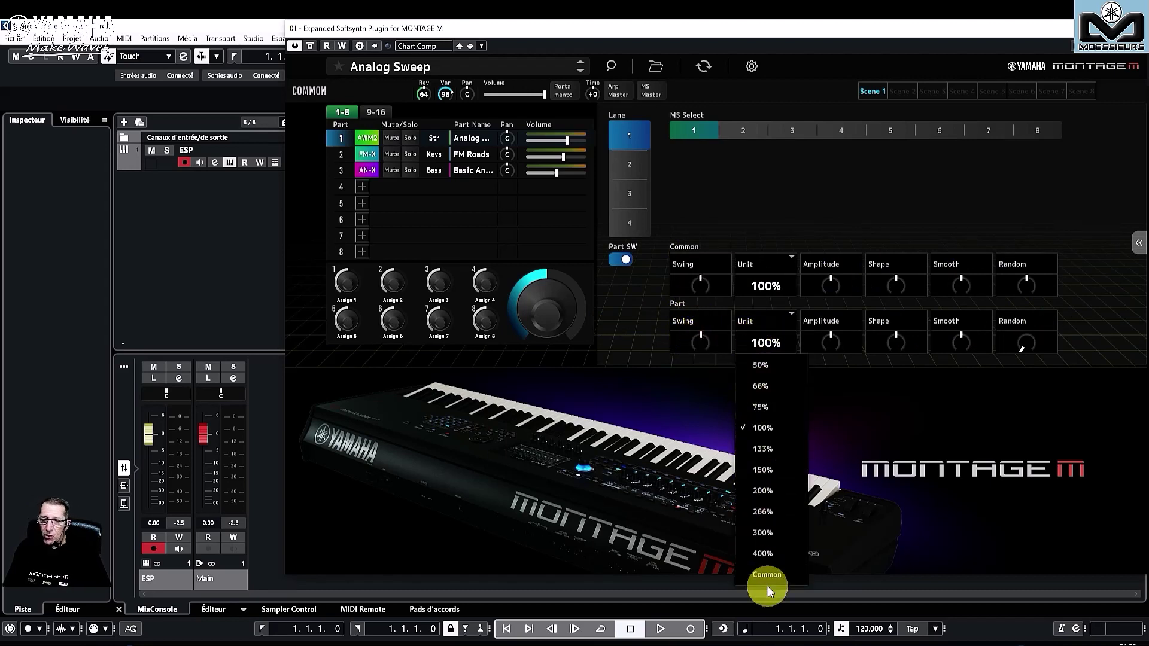
{"action": "left_click", "coordinate": [871, 356]}
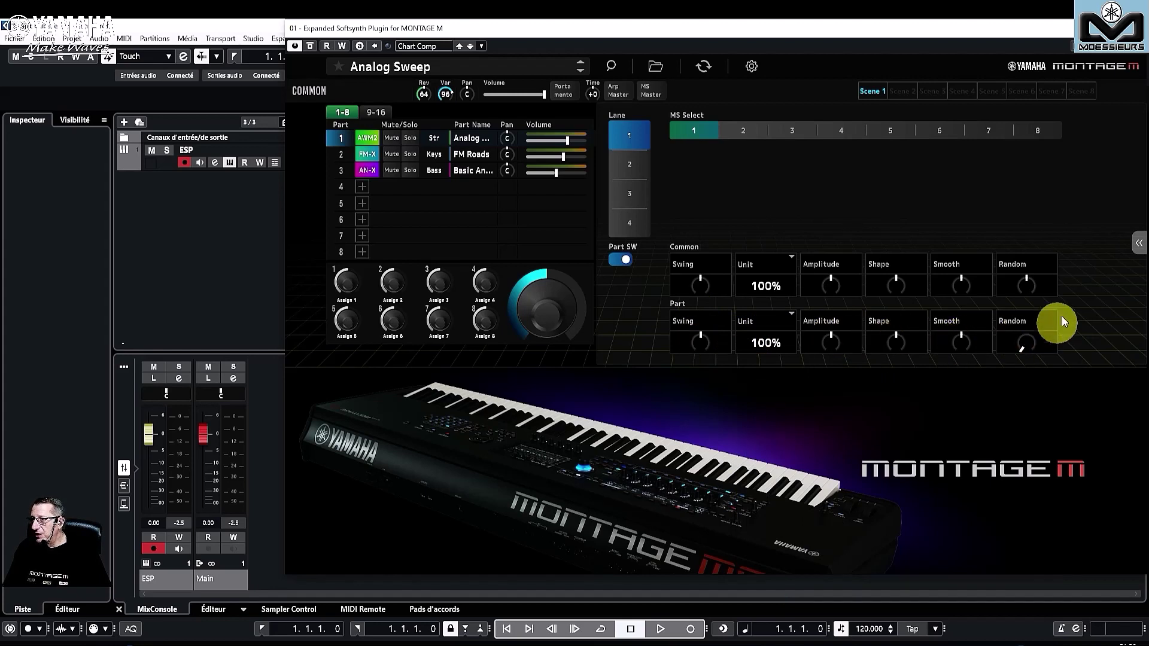
Step through Part 1's motion sequences up to number 6 and select lane 4
{"action": "left_click", "coordinate": [747, 132]}
{"action": "left_click", "coordinate": [799, 130]}
{"action": "left_click", "coordinate": [844, 130]}
{"action": "left_click", "coordinate": [892, 131]}
{"action": "left_click", "coordinate": [930, 132]}
{"action": "left_click", "coordinate": [647, 175]}
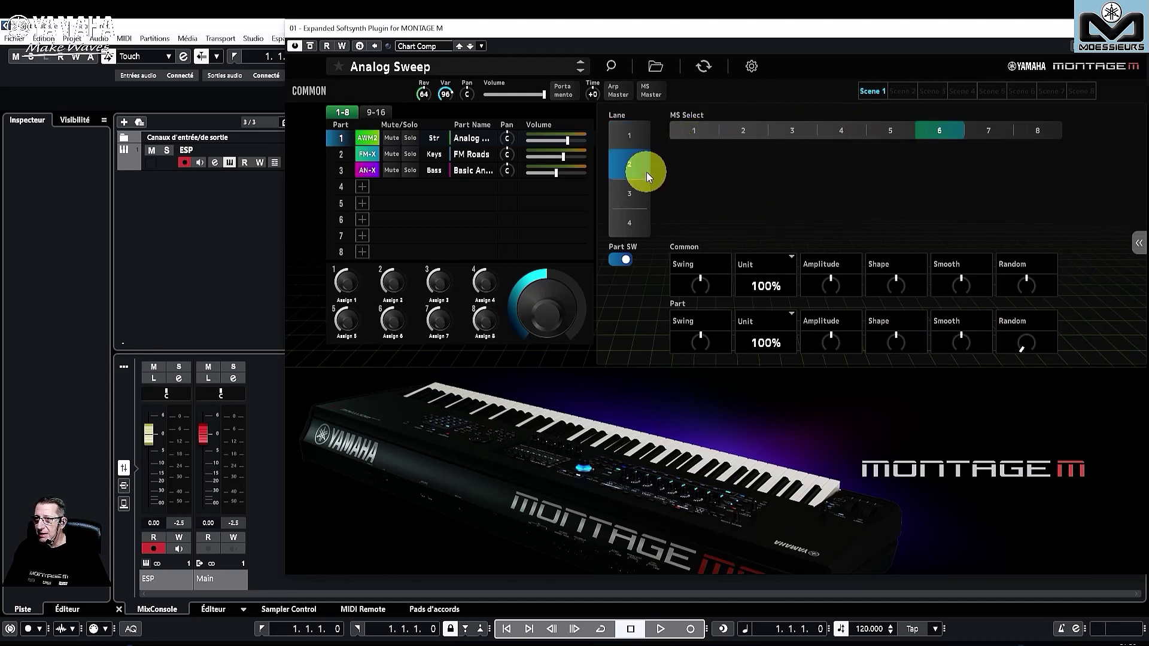
{"action": "left_click", "coordinate": [632, 210]}
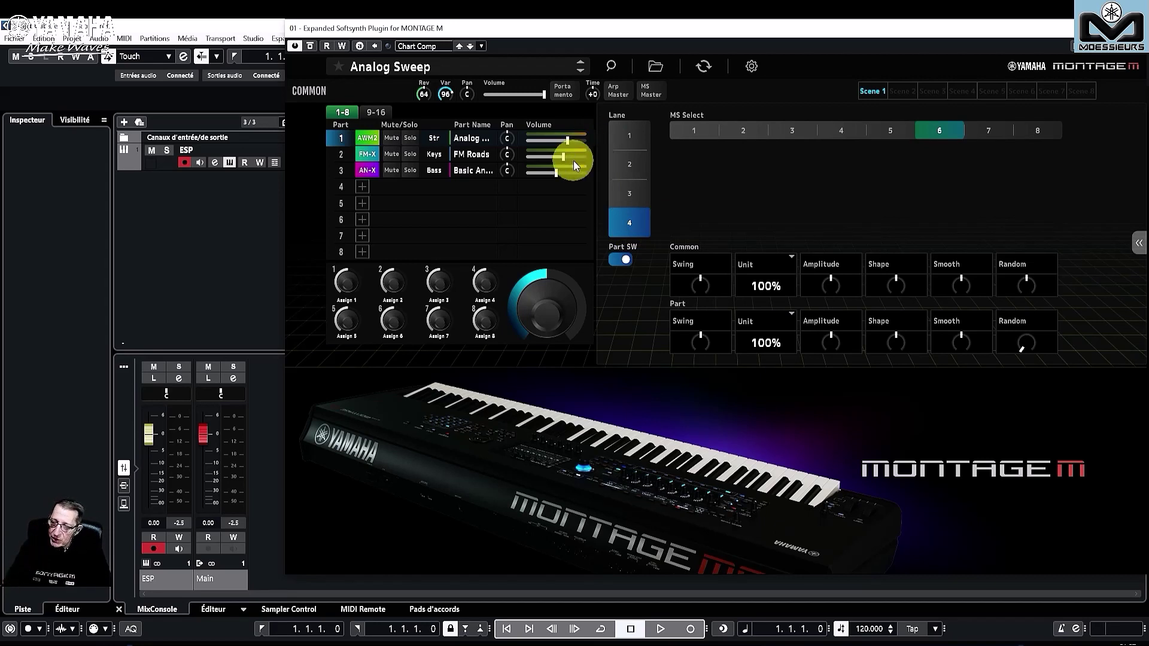
Review Part 1's arpeggio list and settings, then return to the Quick Edit view
{"action": "left_click", "coordinate": [1139, 243]}
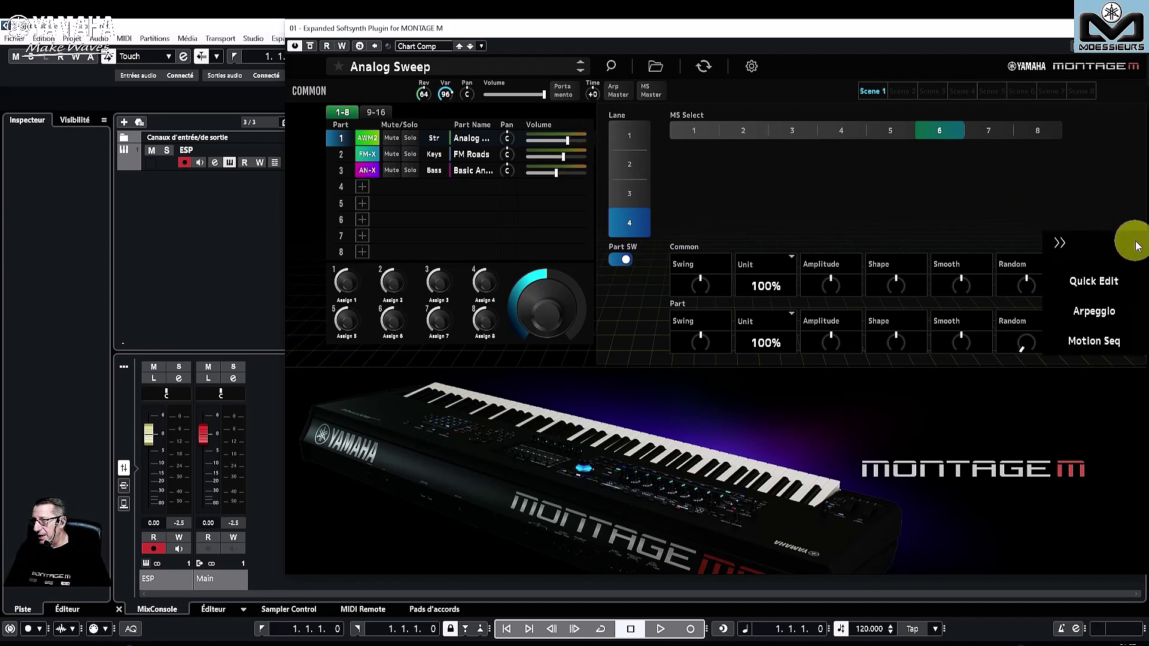
{"action": "left_click", "coordinate": [1089, 313]}
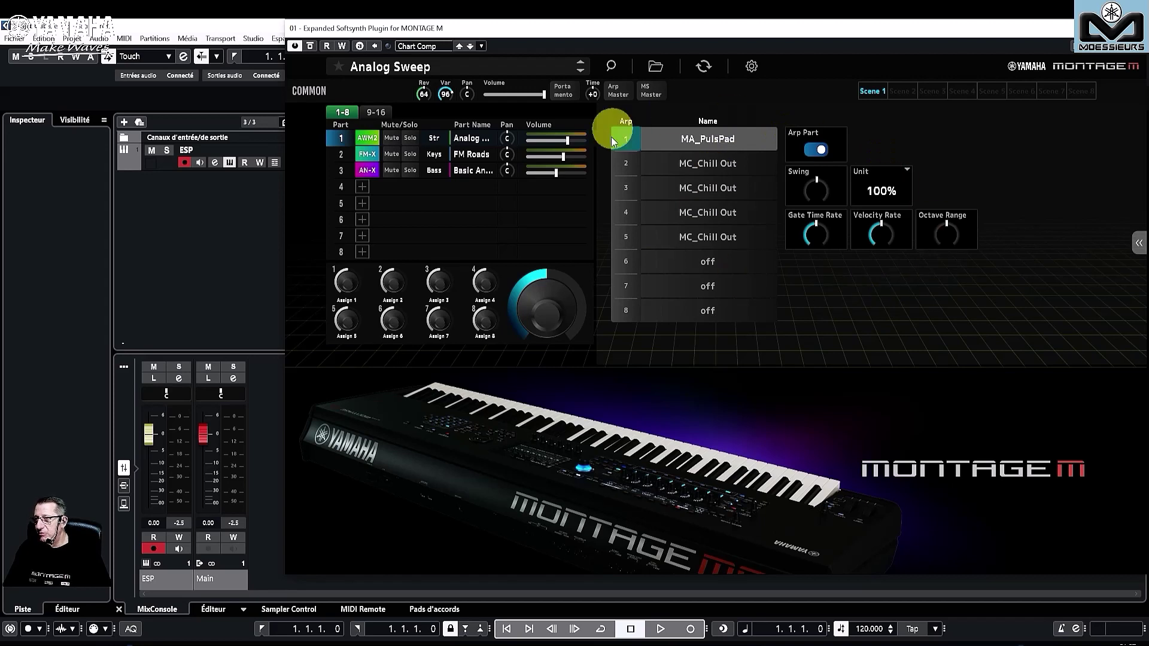
{"action": "left_click", "coordinate": [1129, 251]}
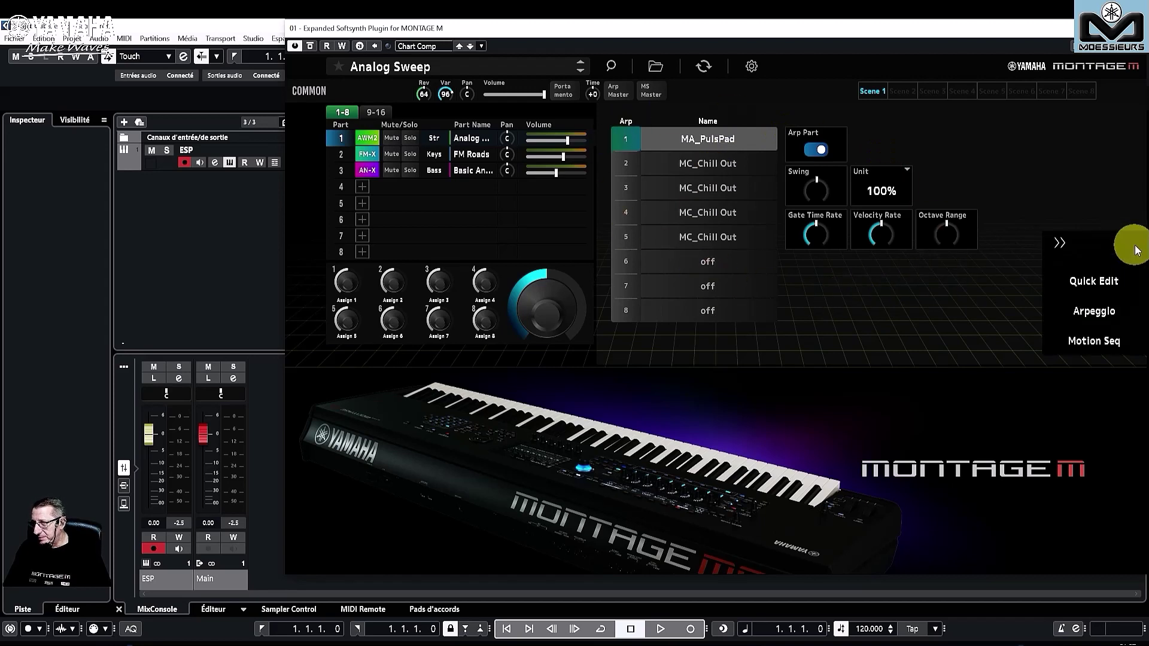
{"action": "left_click", "coordinate": [1107, 285]}
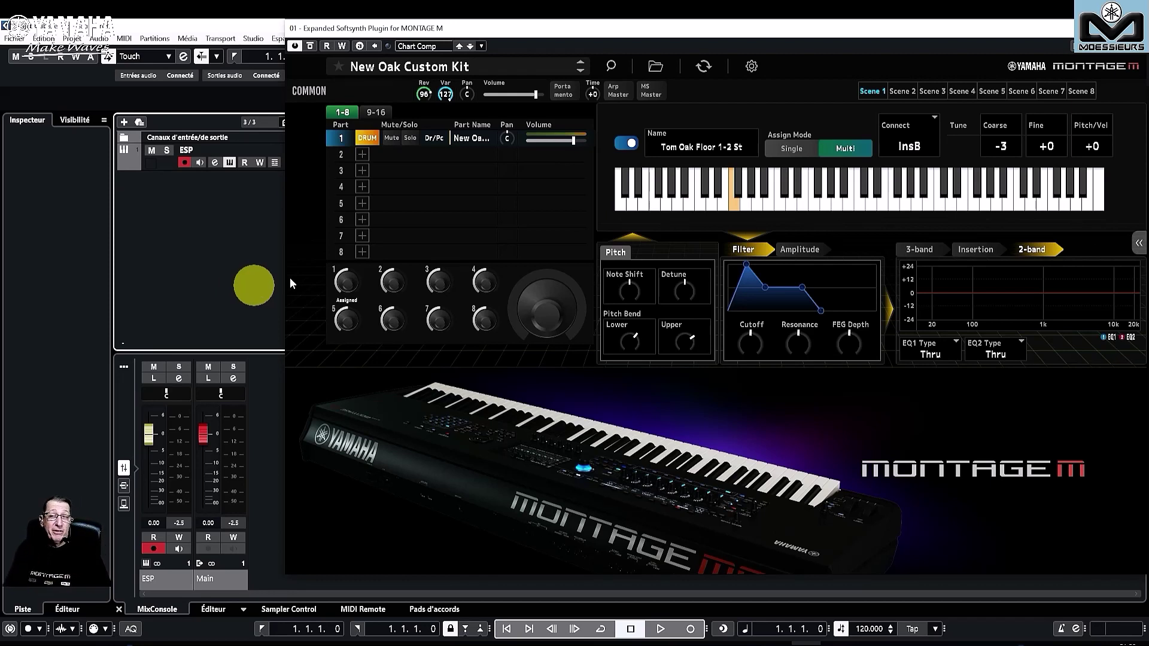
Audition the floor tom keys of New Oak Custom Kit and set the higher one's tuning to coarse +1 and fine +1
{"action": "left_click", "coordinate": [735, 200]}
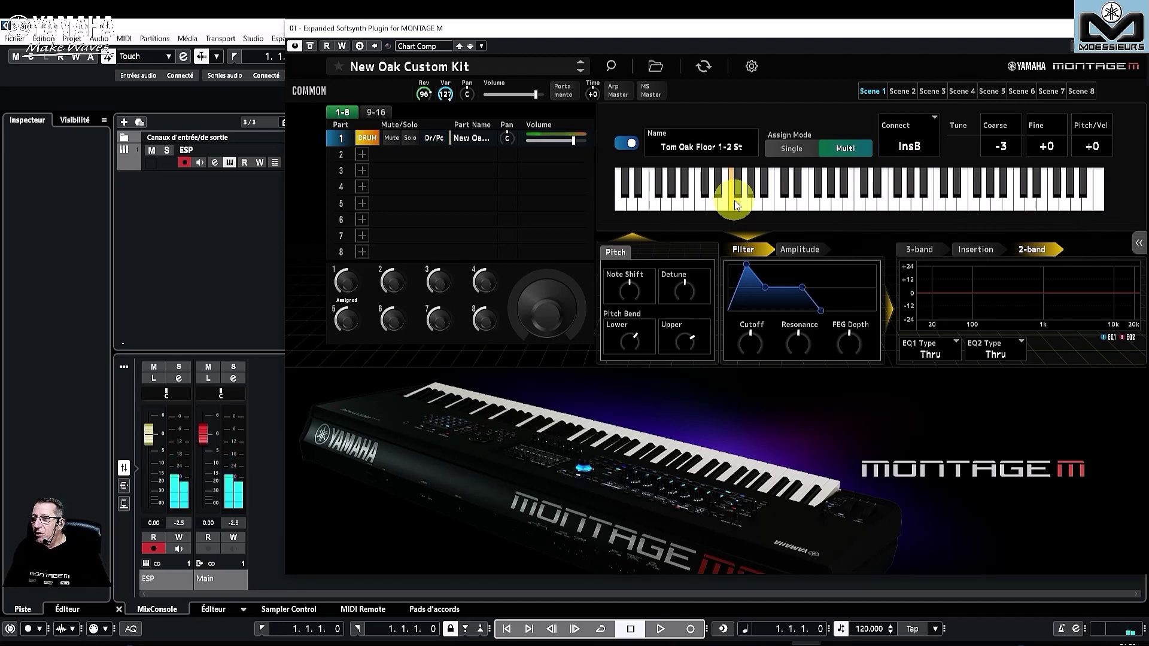
{"action": "left_click", "coordinate": [749, 200]}
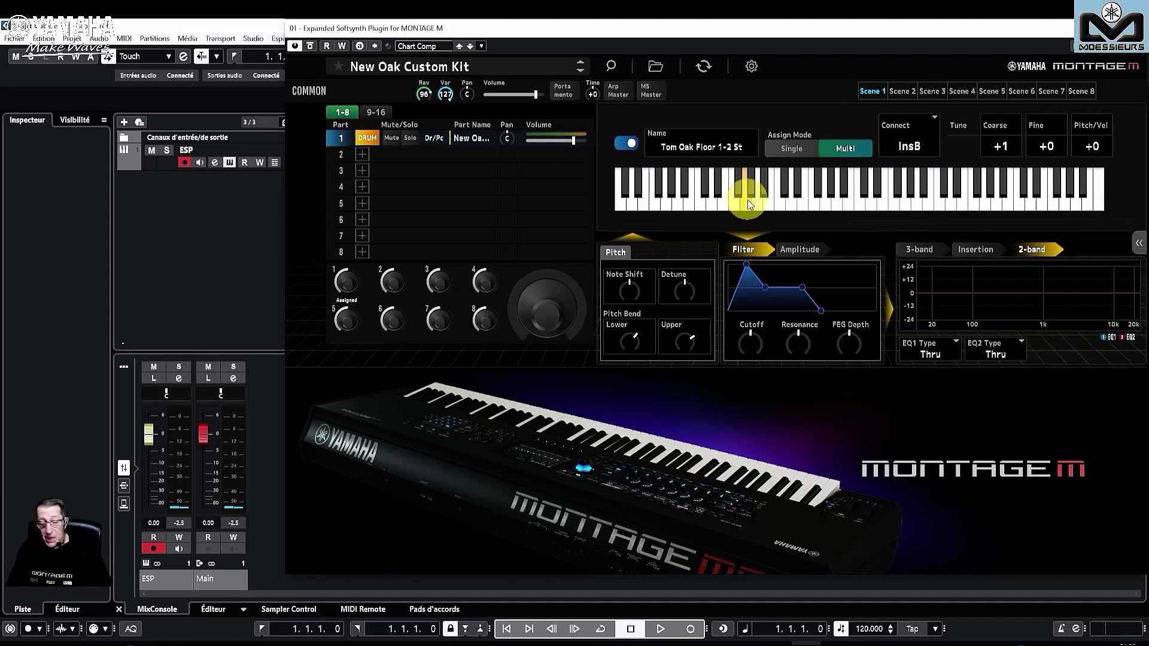
{"action": "left_click", "coordinate": [748, 200]}
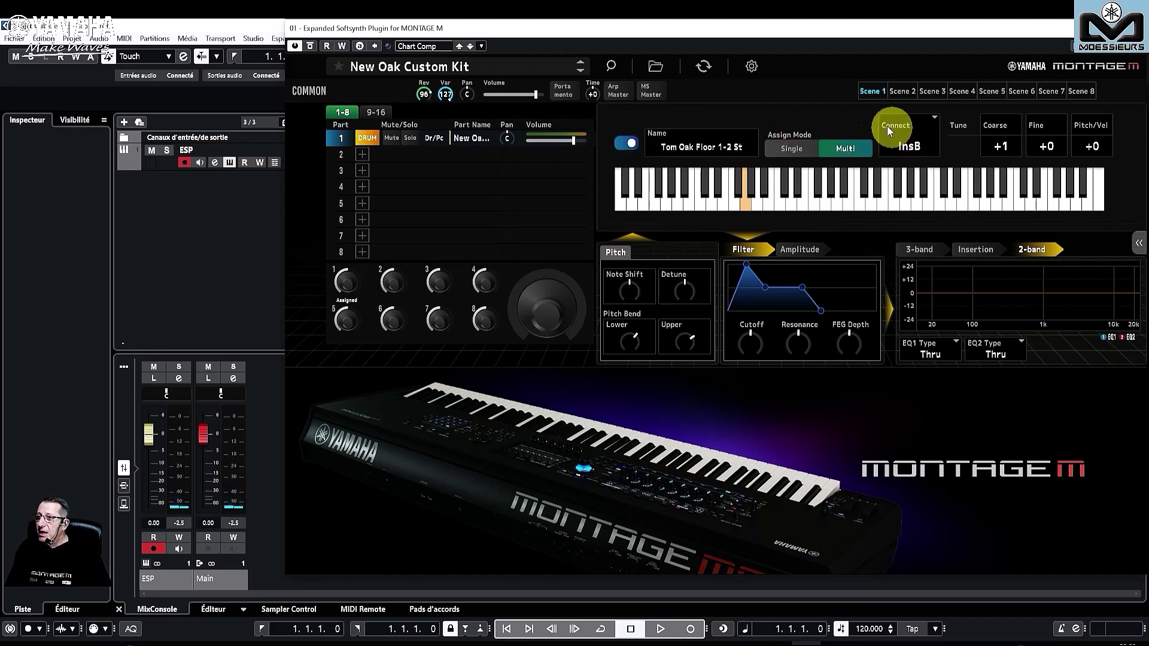
{"action": "left_click", "coordinate": [907, 146]}
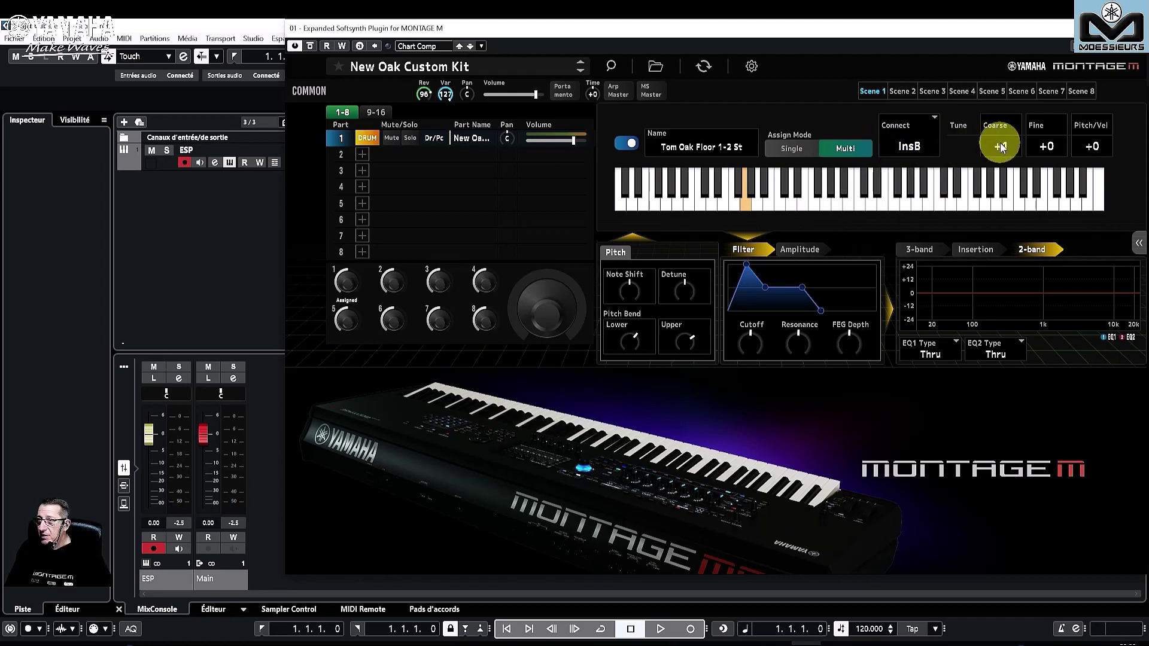
{"action": "left_click_drag", "start_coordinate": [1000, 143], "coordinate": [998, 148]}
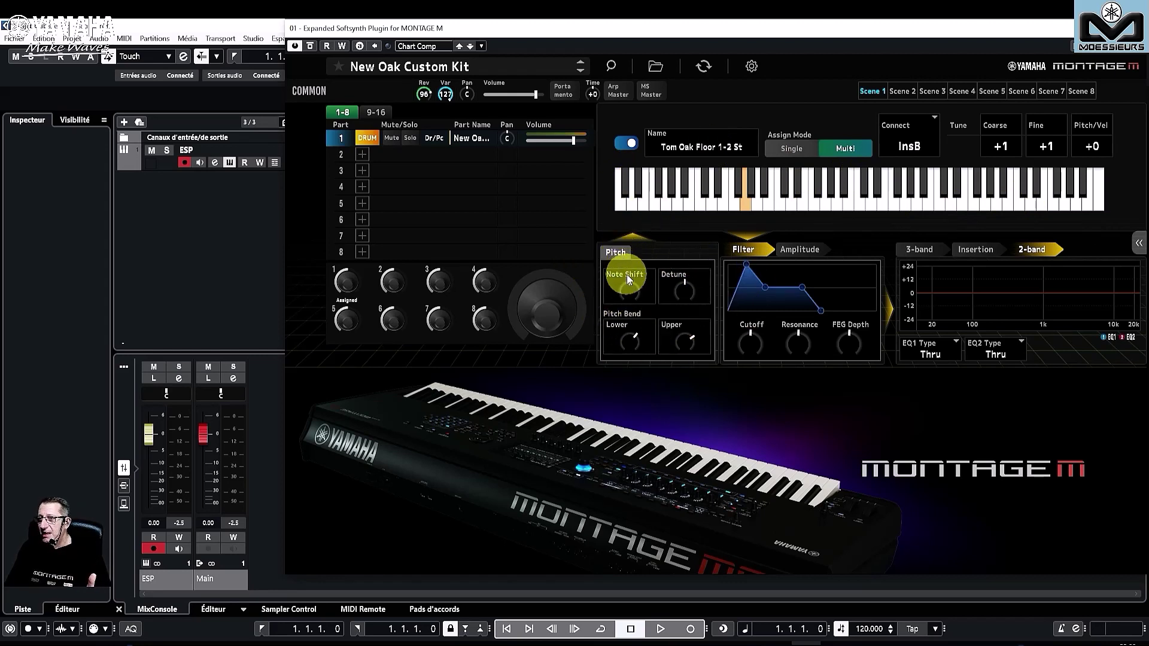
Review the selected floor tom key's filter, amplitude, 3-band EQ, insertion effect and 2-band EQ settings
{"action": "left_click", "coordinate": [794, 252]}
{"action": "left_click", "coordinate": [766, 254]}
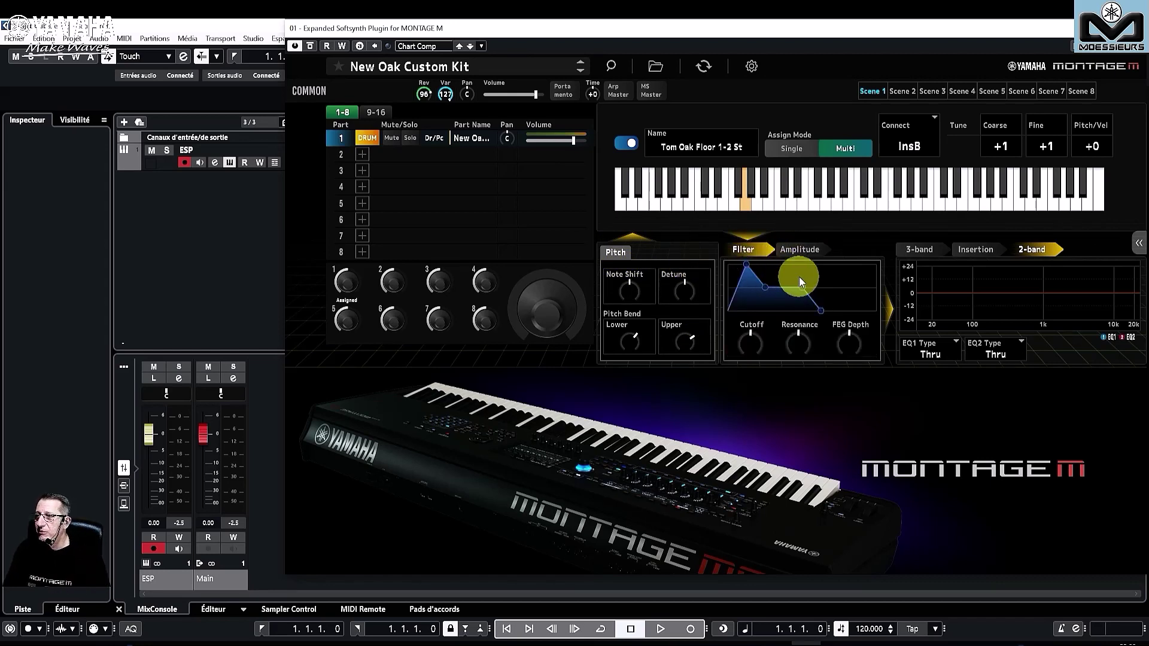
{"action": "left_click", "coordinate": [928, 254]}
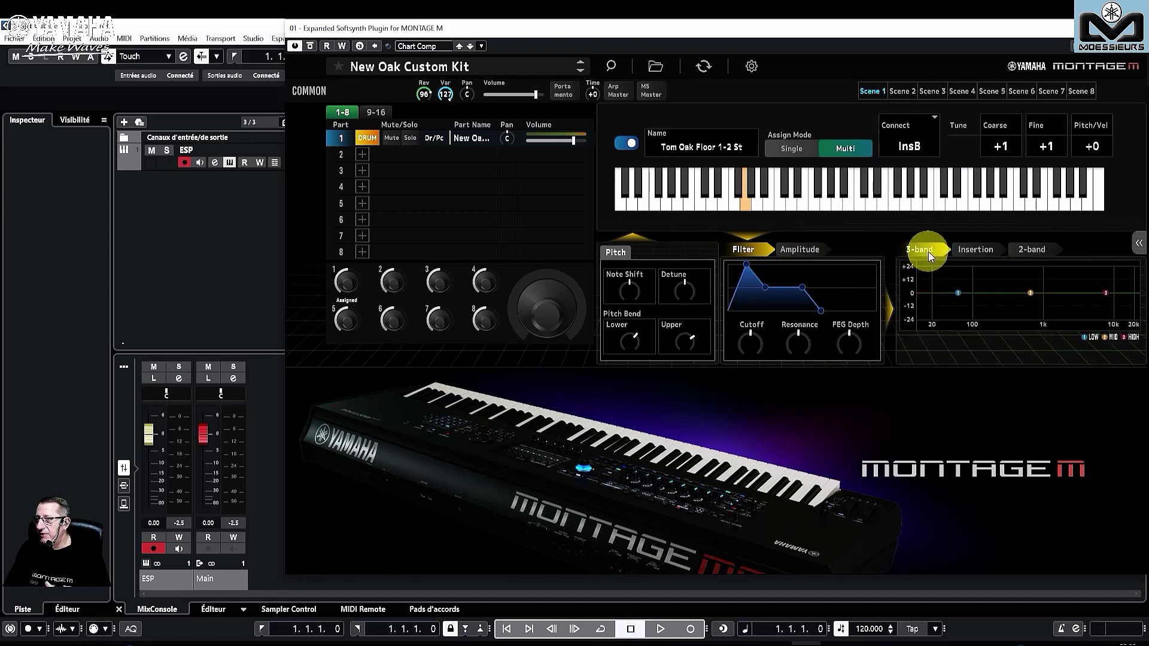
{"action": "left_click", "coordinate": [968, 252]}
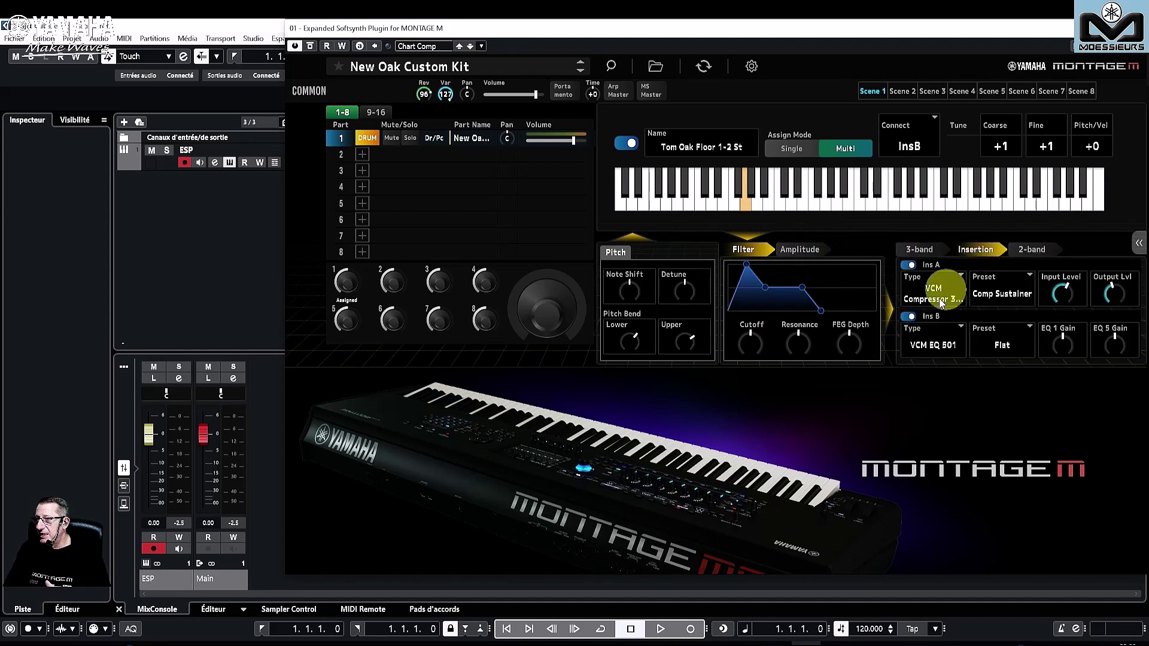
{"action": "left_click", "coordinate": [1025, 251]}
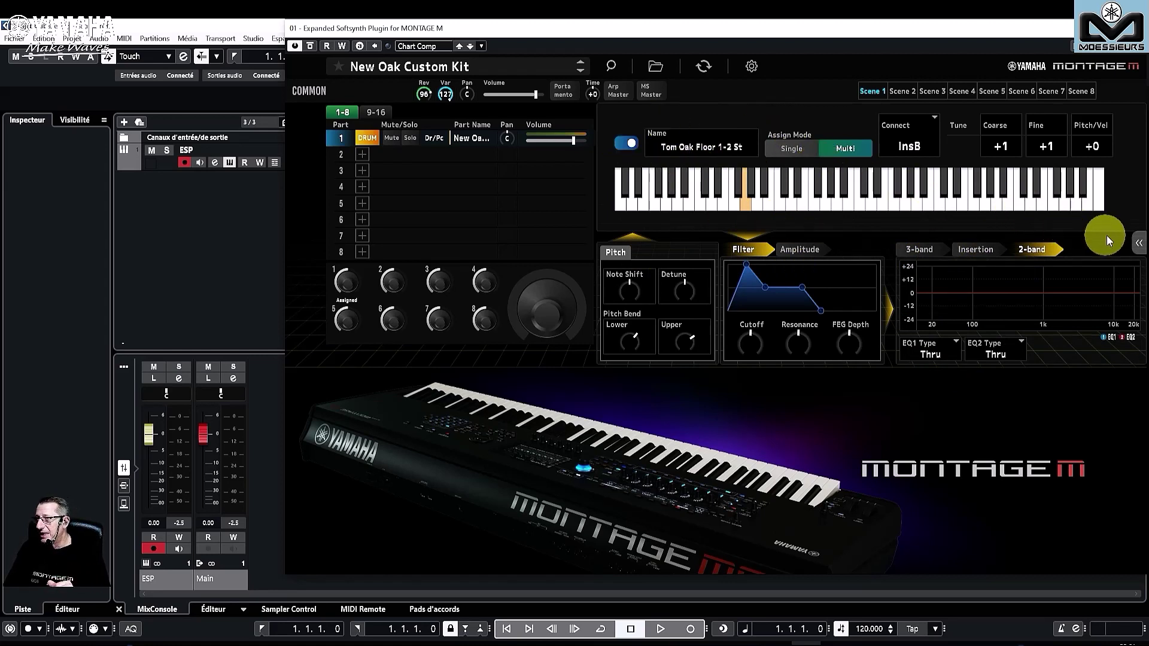
Show Part 1's arpeggio settings, turn on Arp Master and check the available Unit percentages
{"action": "left_click", "coordinate": [1138, 248]}
{"action": "left_click", "coordinate": [1101, 312]}
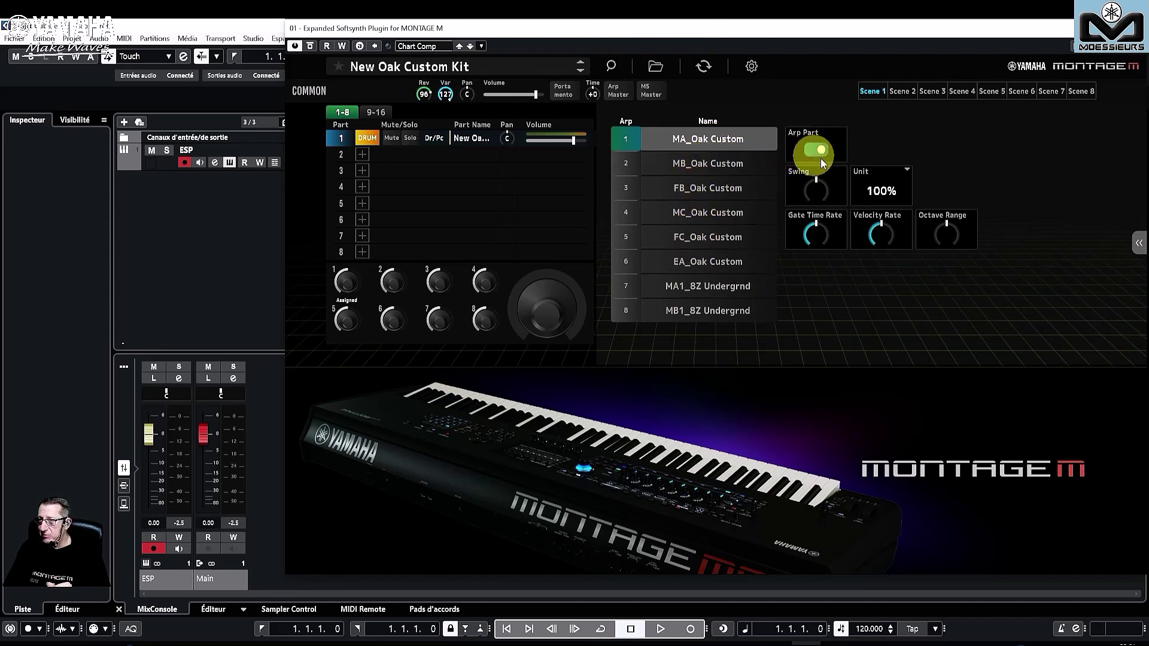
{"action": "left_click", "coordinate": [620, 94]}
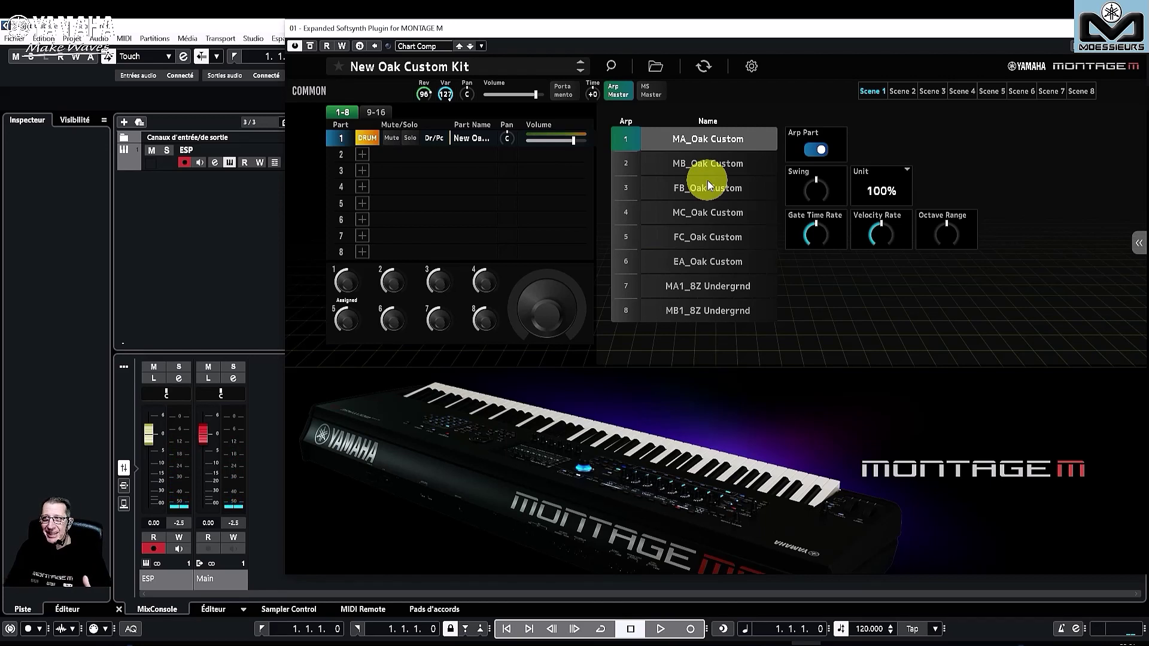
{"action": "mouse_move", "coordinate": [820, 189]}
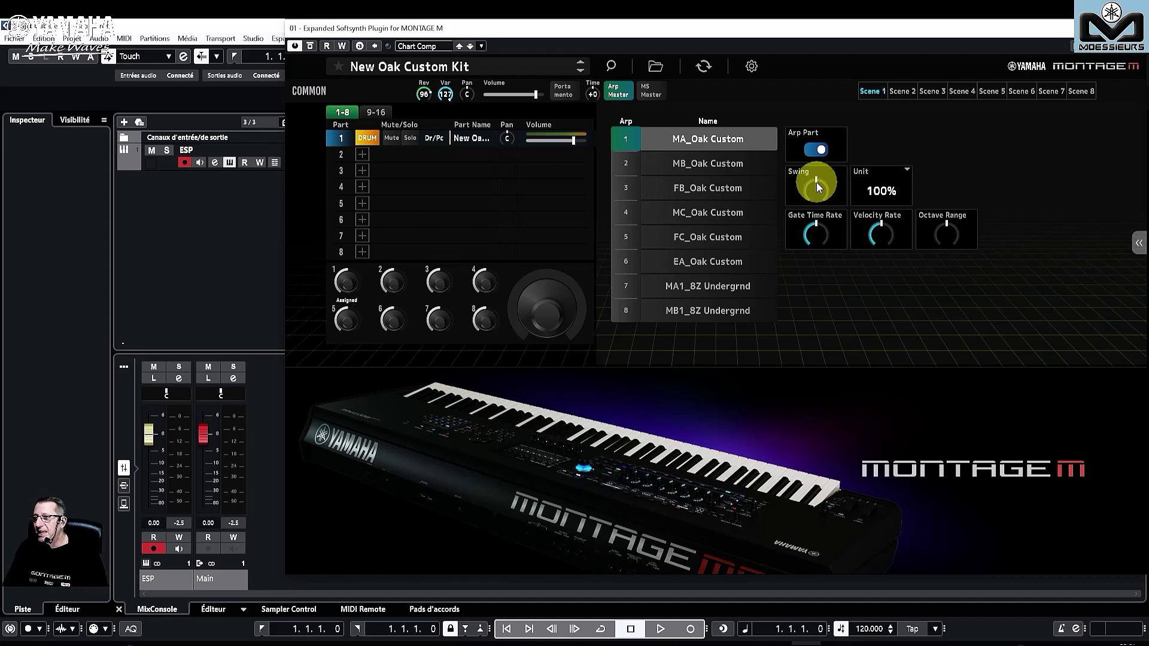
{"action": "left_click", "coordinate": [877, 181]}
{"action": "left_click", "coordinate": [953, 158]}
{"action": "mouse_move", "coordinate": [815, 239]}
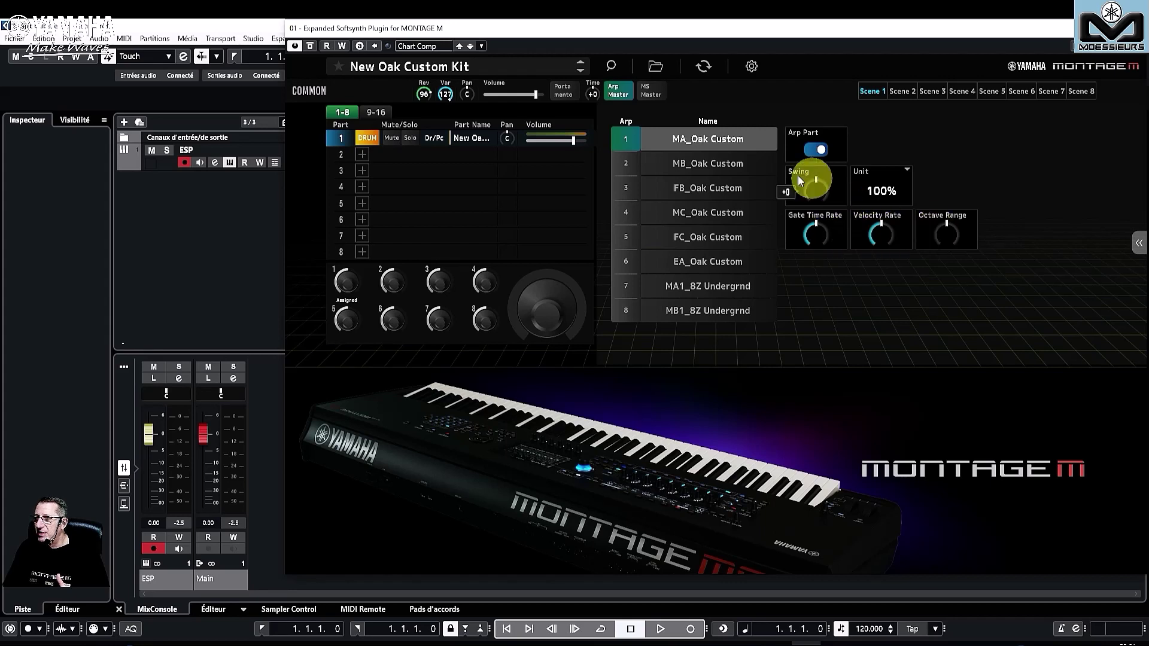
Assign the piano arpeggio MB_70s Rock _N to slot 2 and the bass arpeggio MA_Xover Rock to slot 3
{"action": "left_click", "coordinate": [731, 162]}
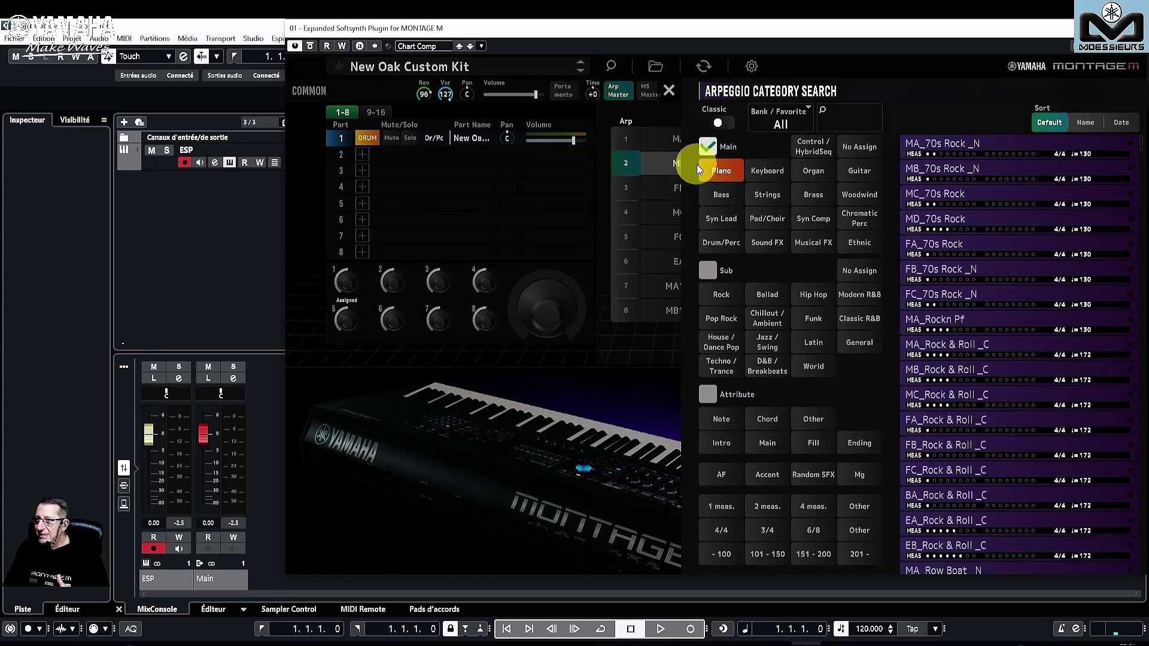
{"action": "left_click", "coordinate": [954, 174]}
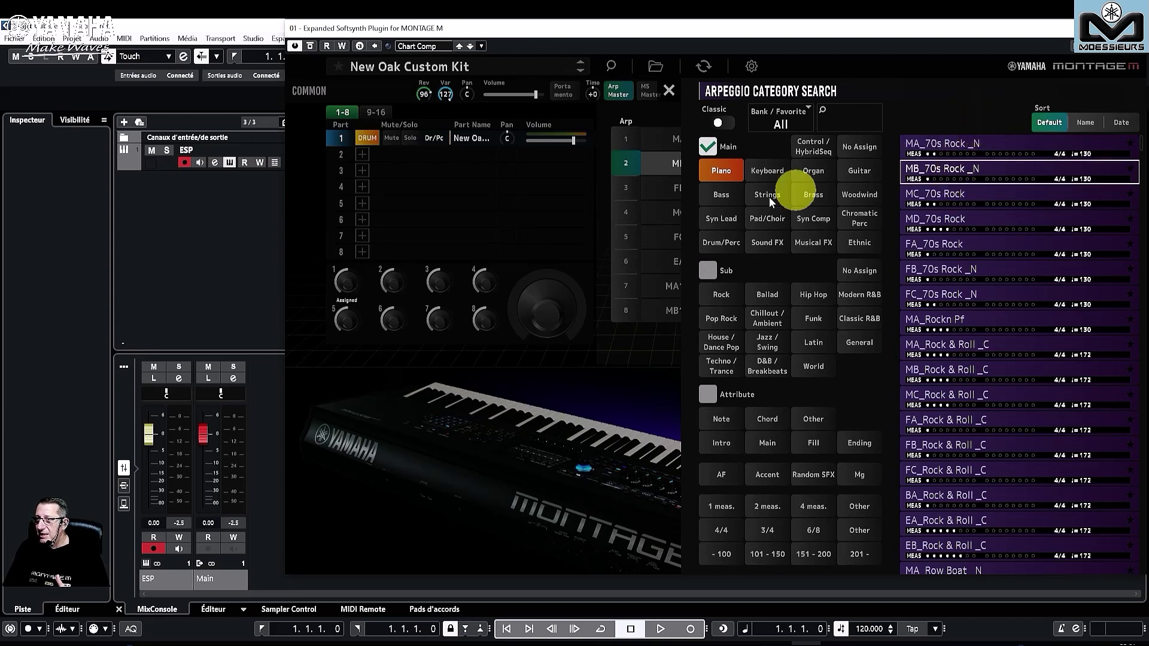
{"action": "left_click", "coordinate": [652, 171]}
{"action": "left_click", "coordinate": [709, 187]}
{"action": "left_click", "coordinate": [709, 187]}
{"action": "left_click", "coordinate": [708, 186]}
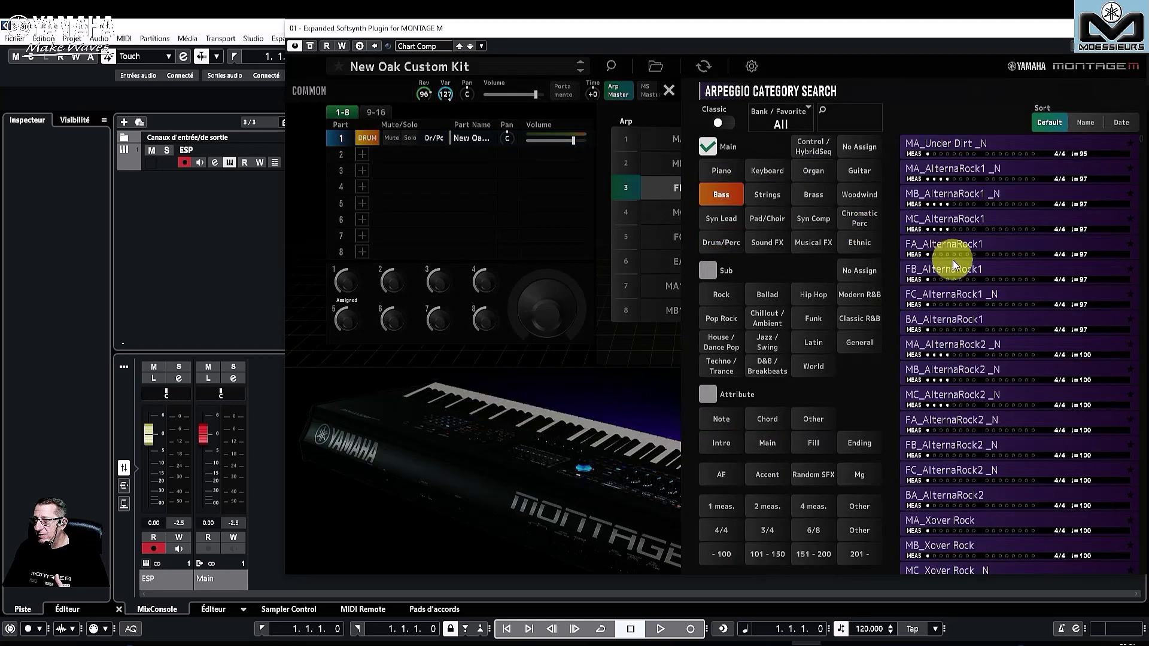
{"action": "left_click", "coordinate": [969, 522]}
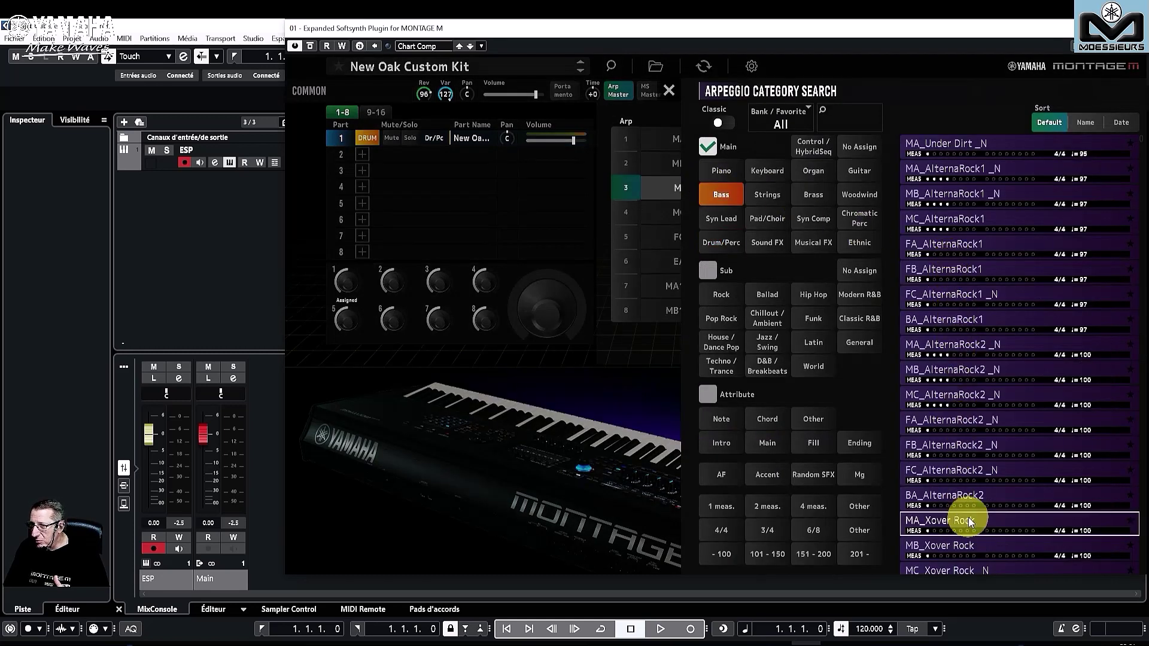
{"action": "left_click", "coordinate": [666, 335]}
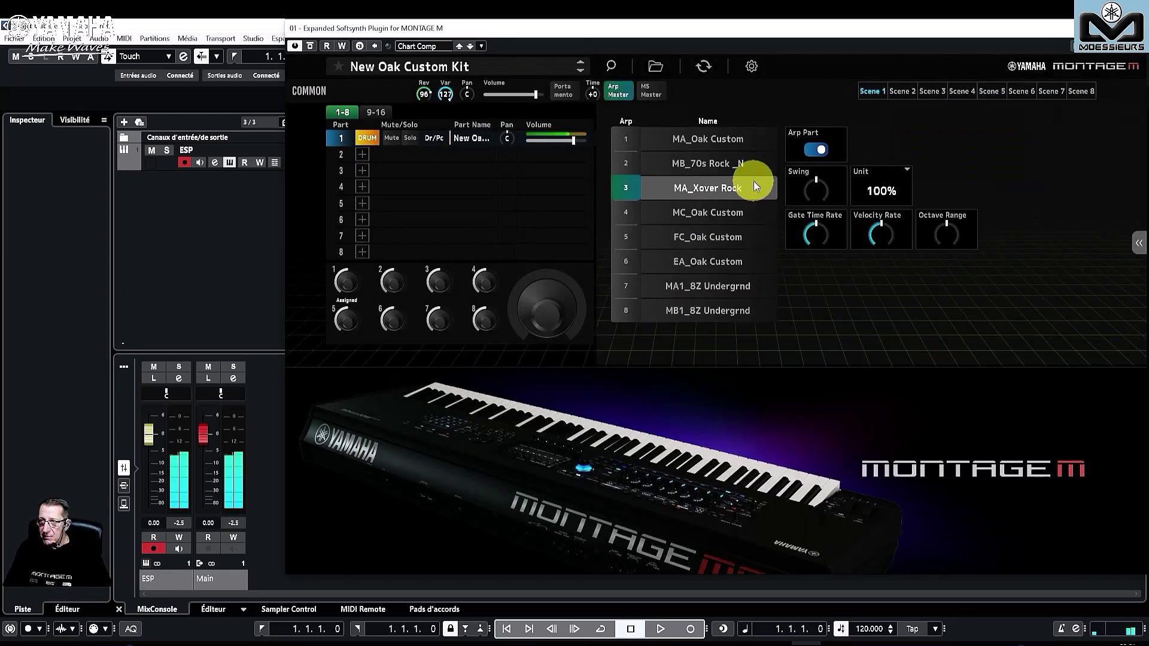
Switch between arpeggio slots 2, 1 and 3 to compare the patterns, and finish with slot 1 selected
{"action": "left_click", "coordinate": [718, 167]}
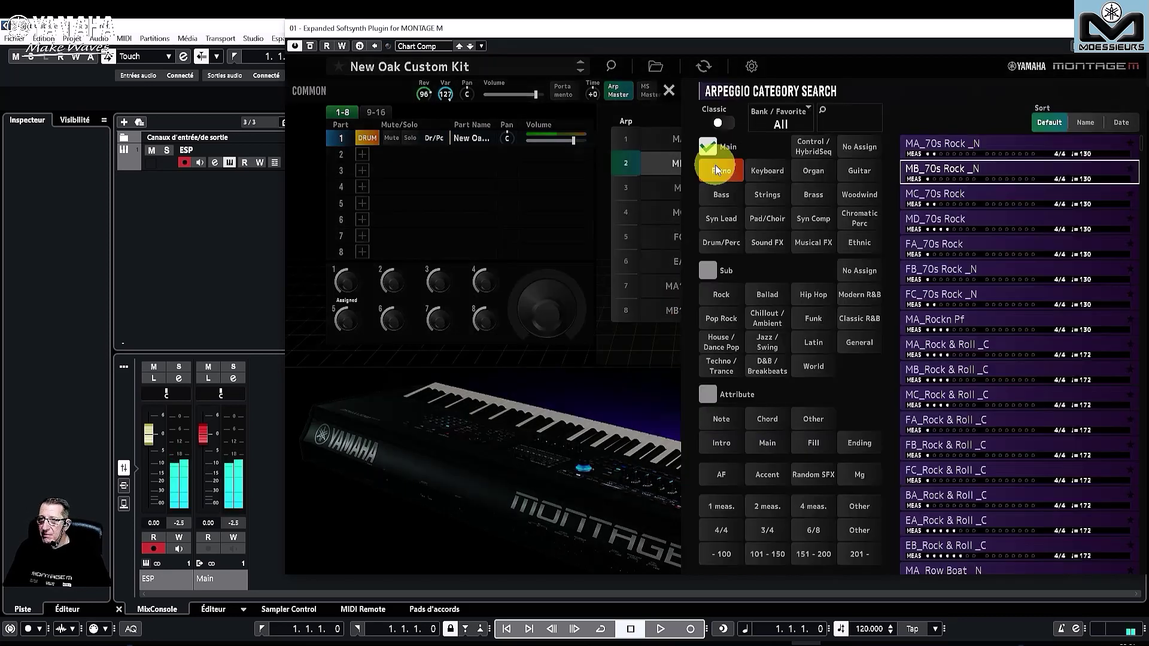
{"action": "left_click", "coordinate": [626, 164]}
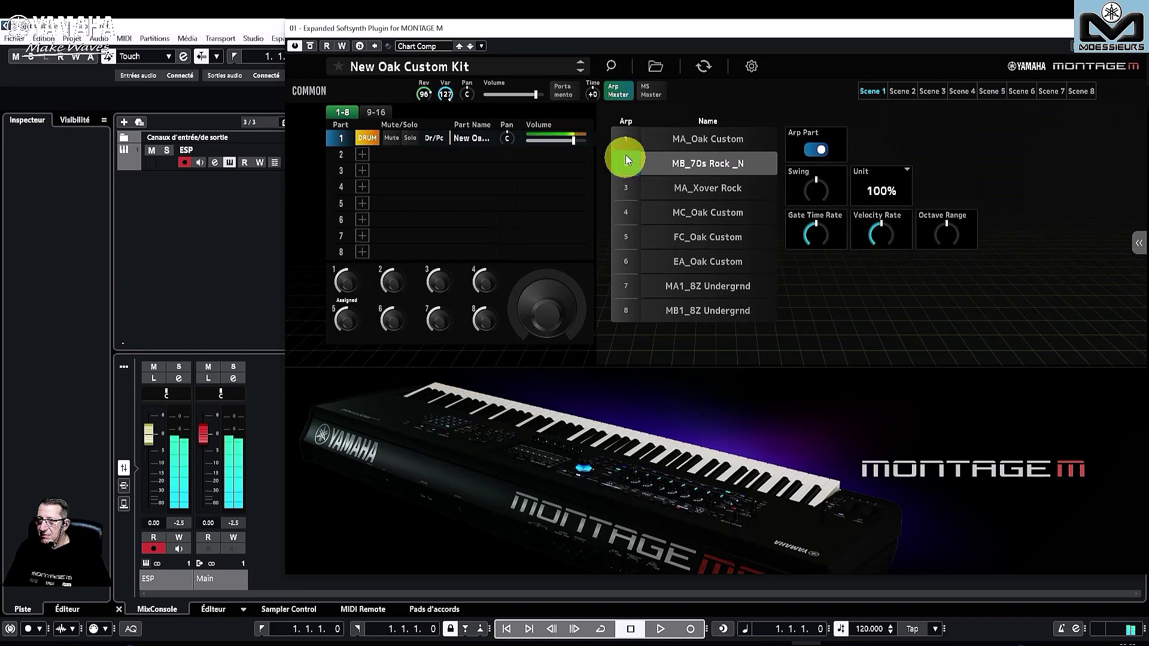
{"action": "left_click", "coordinate": [631, 140]}
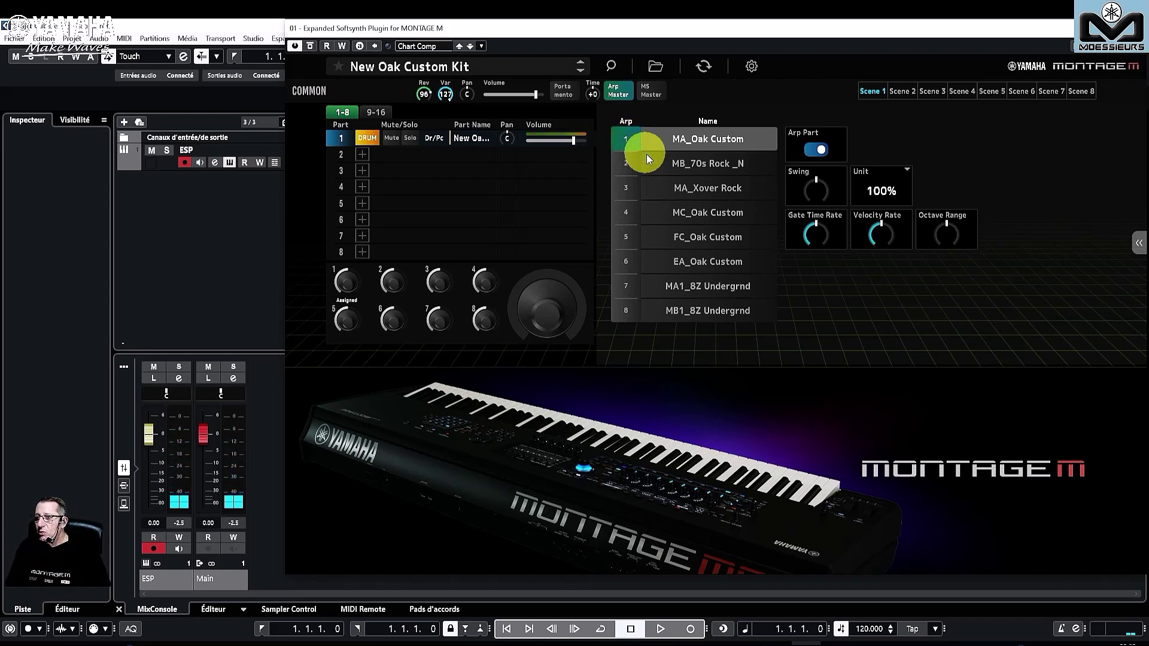
{"action": "left_click", "coordinate": [681, 186]}
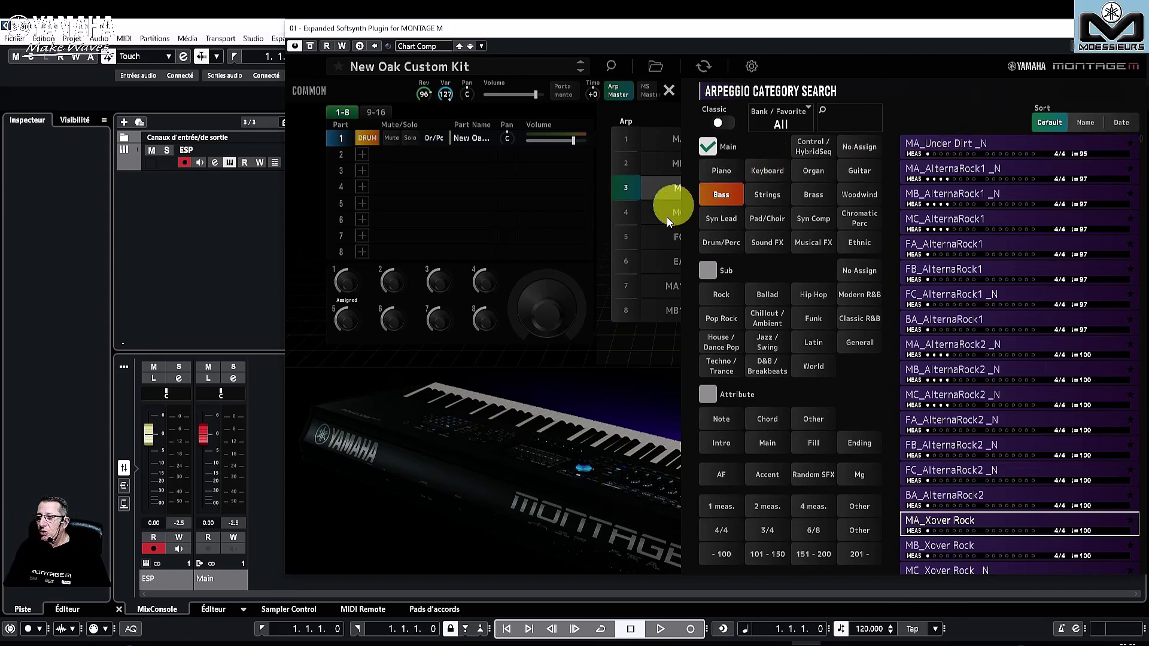
{"action": "left_click", "coordinate": [623, 375]}
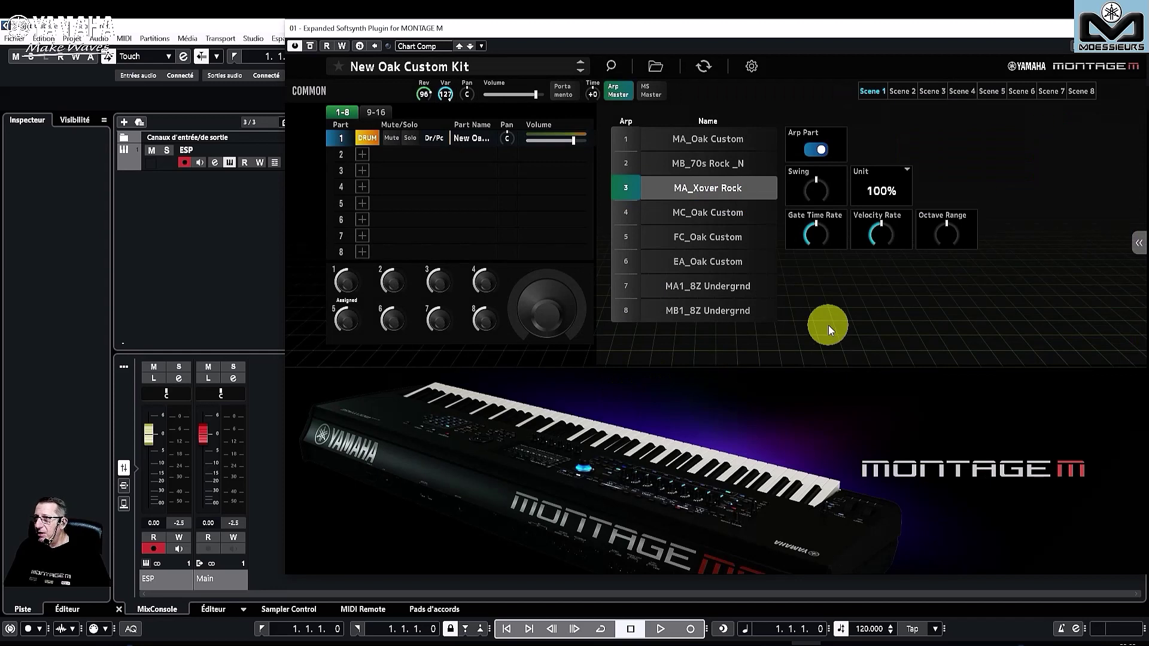
{"action": "left_click", "coordinate": [626, 137]}
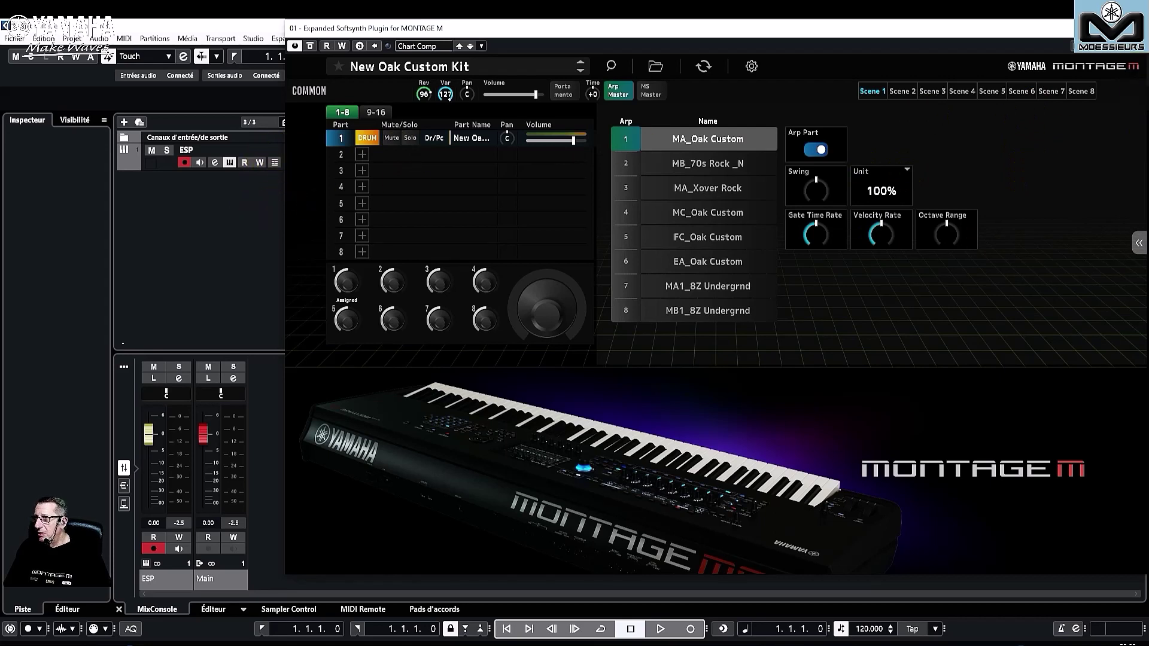
Close the plugin window and record a MIDI take of about 14 seconds on the ESP track
{"action": "left_click", "coordinate": [1134, 28]}
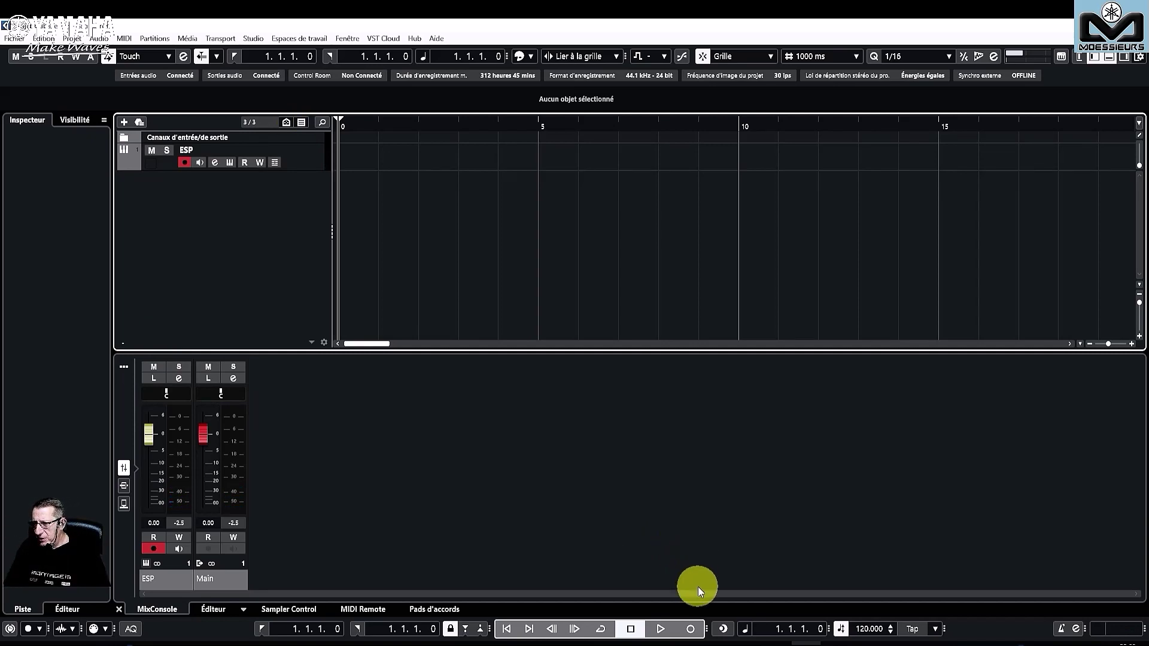
{"action": "left_click", "coordinate": [691, 630]}
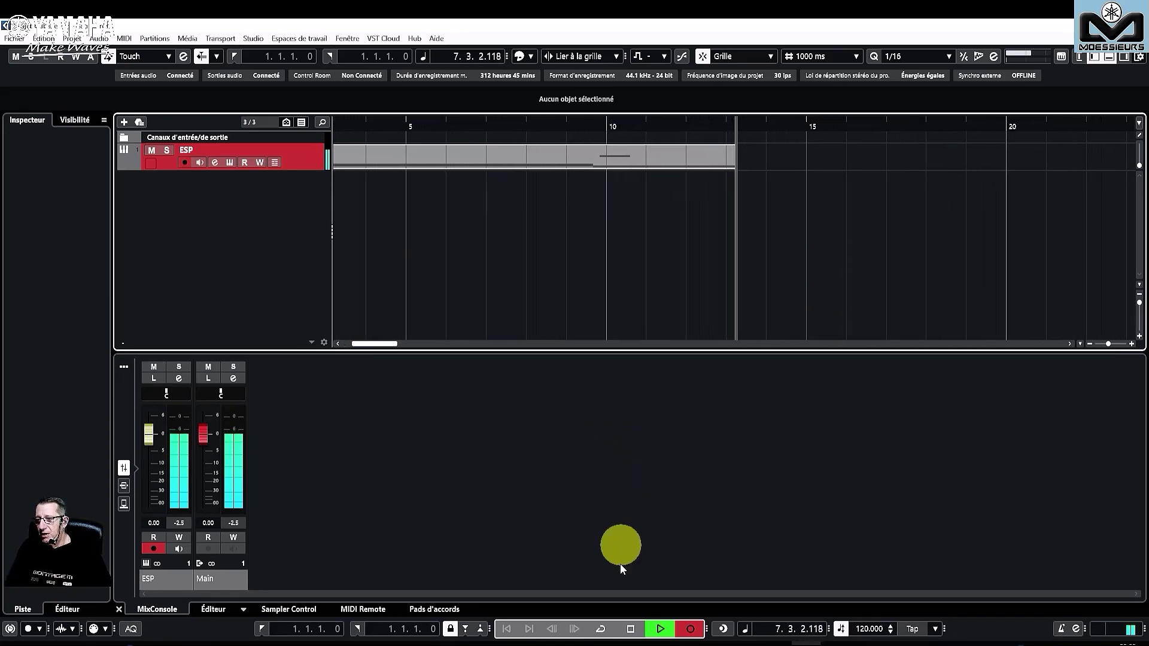
{"action": "left_click", "coordinate": [629, 628]}
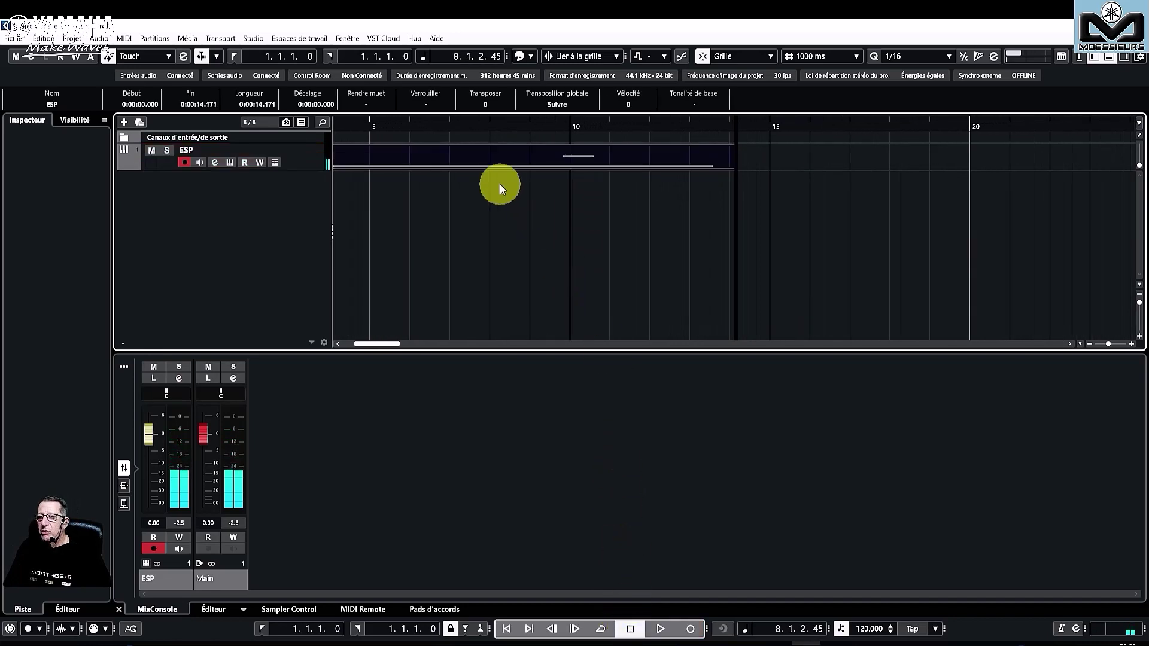
Open the recorded ESP part in the key editor and delete the stray C3 note near bar 6
{"action": "double_click", "coordinate": [436, 156]}
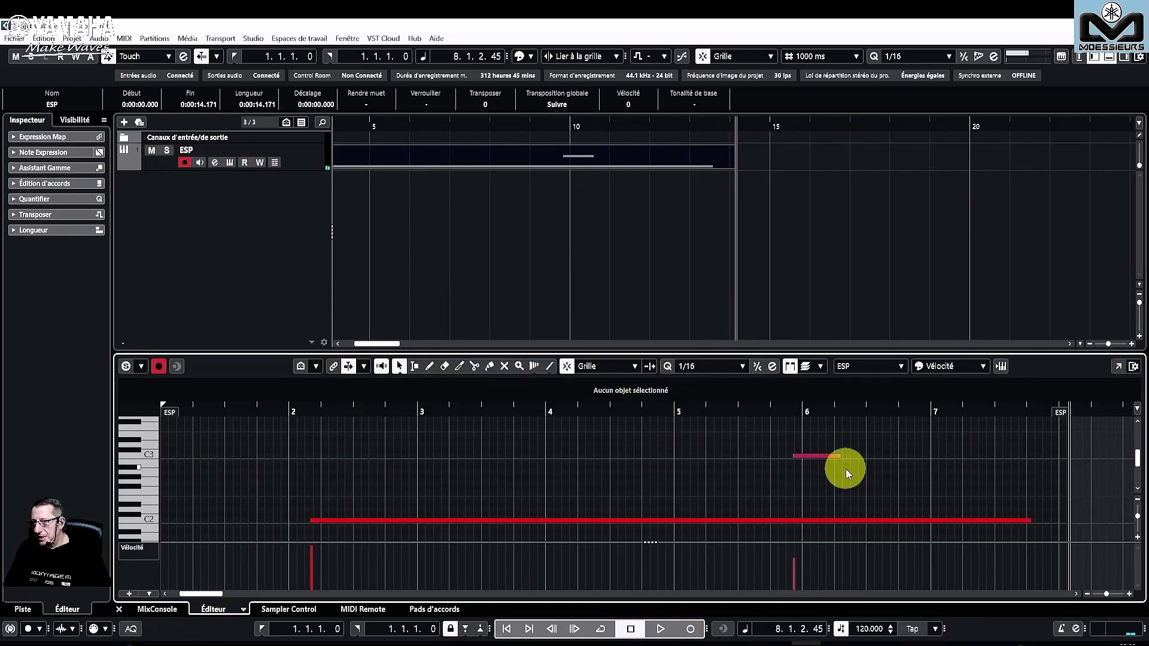
{"action": "left_click", "coordinate": [818, 457]}
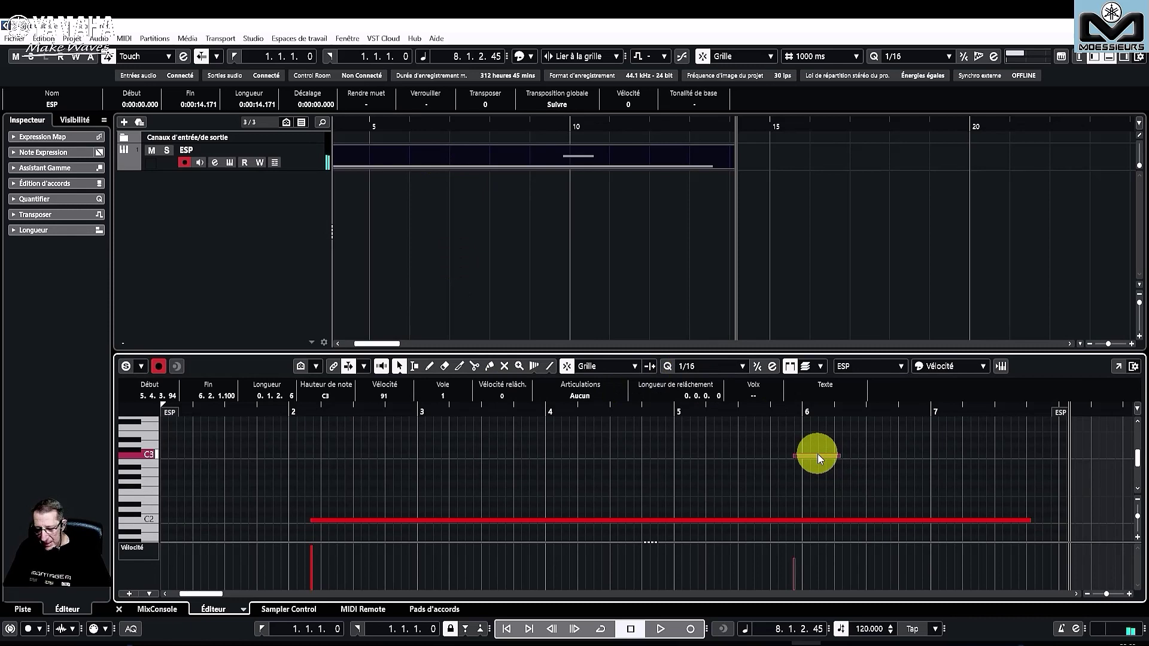
{"action": "key", "text": "Delete"}
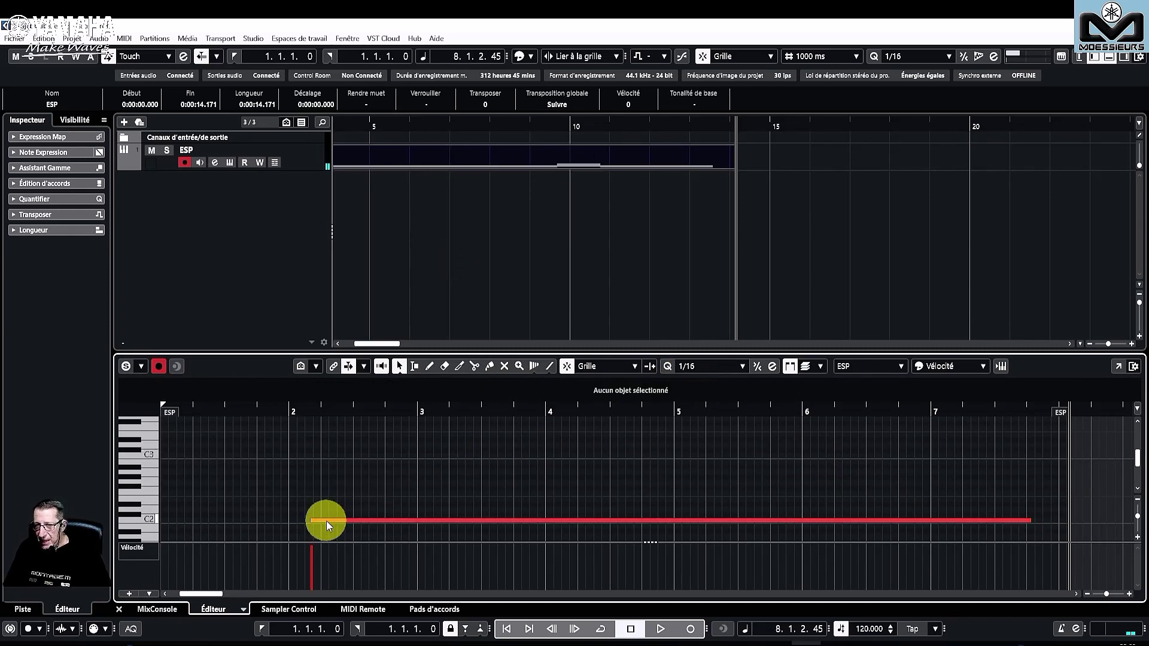
Stretch the C2 note's start back to 2.1.1.0 and shorten its end to 7.1.1.0
{"action": "left_click_drag", "start_coordinate": [312, 520], "coordinate": [292, 518]}
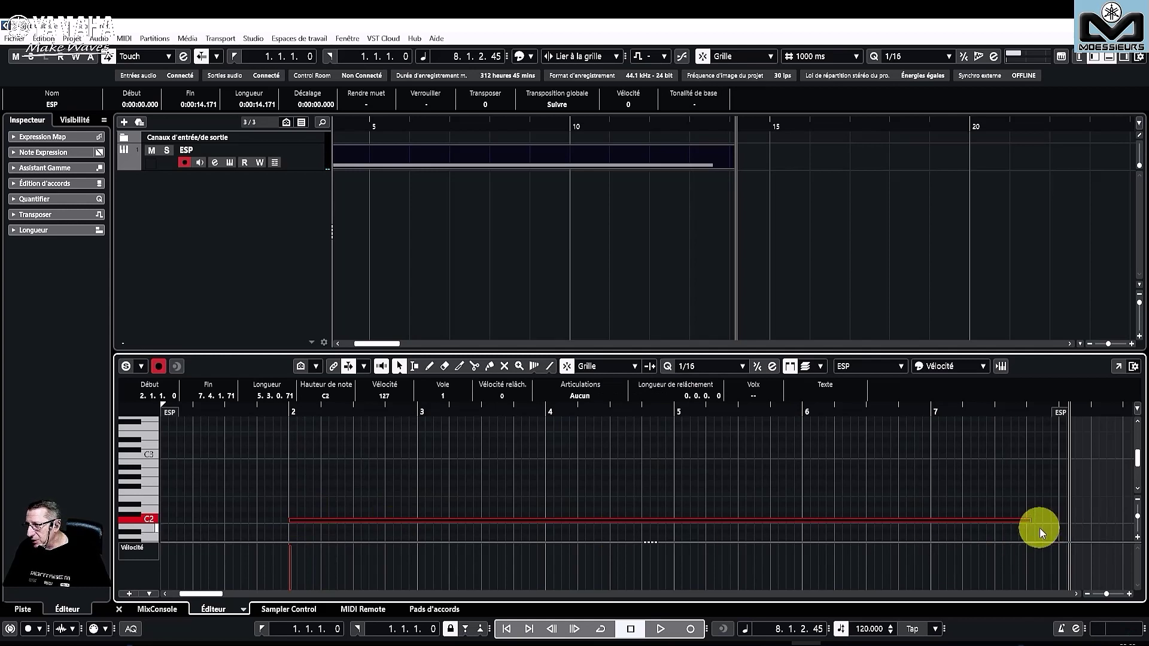
{"action": "left_click_drag", "start_coordinate": [1032, 521], "coordinate": [929, 524]}
{"action": "left_click_drag", "start_coordinate": [371, 342], "coordinate": [270, 307]}
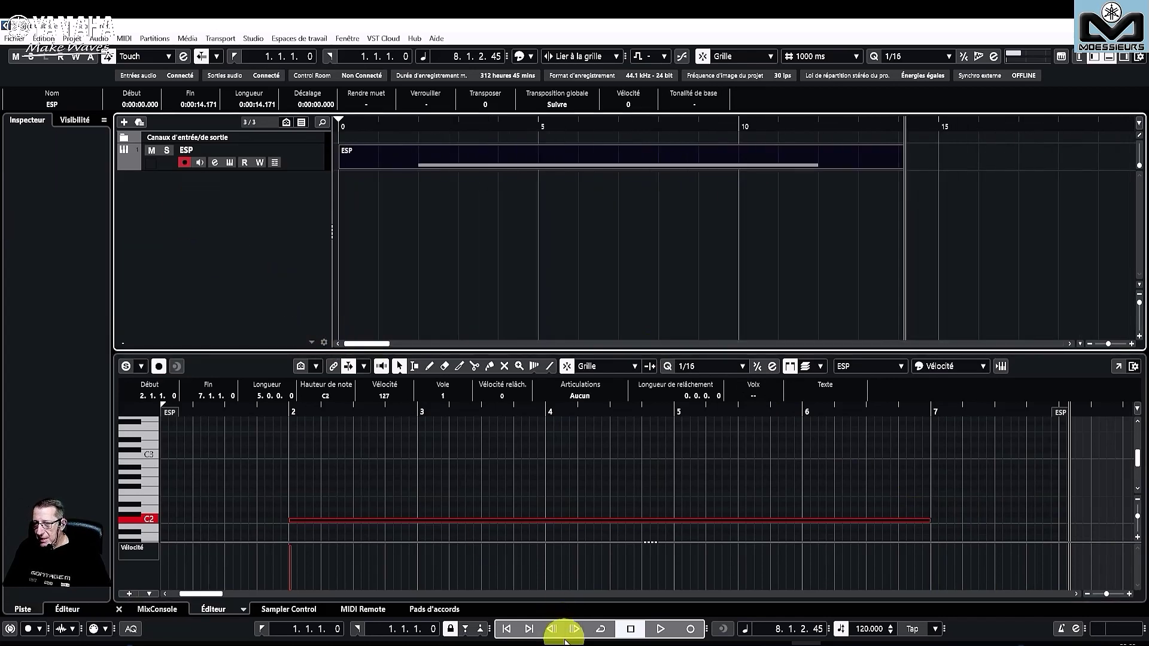
Play the edited part from the project start, stop it and return the cursor to the beginning
{"action": "left_click", "coordinate": [507, 629]}
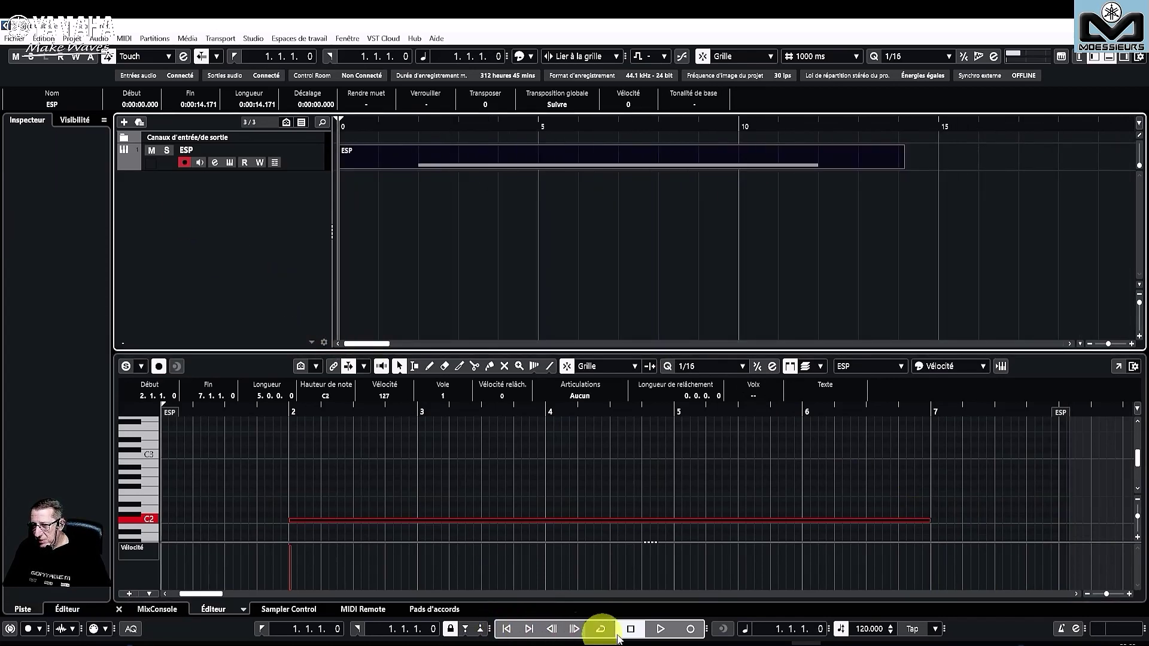
{"action": "left_click", "coordinate": [661, 629]}
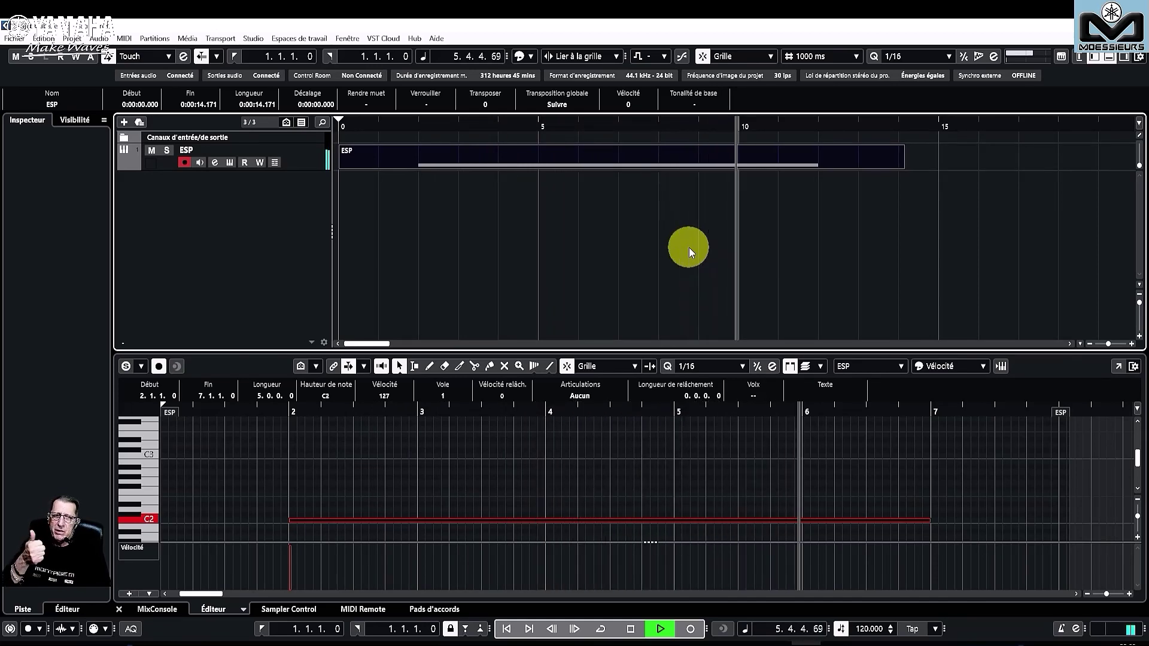
{"action": "left_click", "coordinate": [631, 630]}
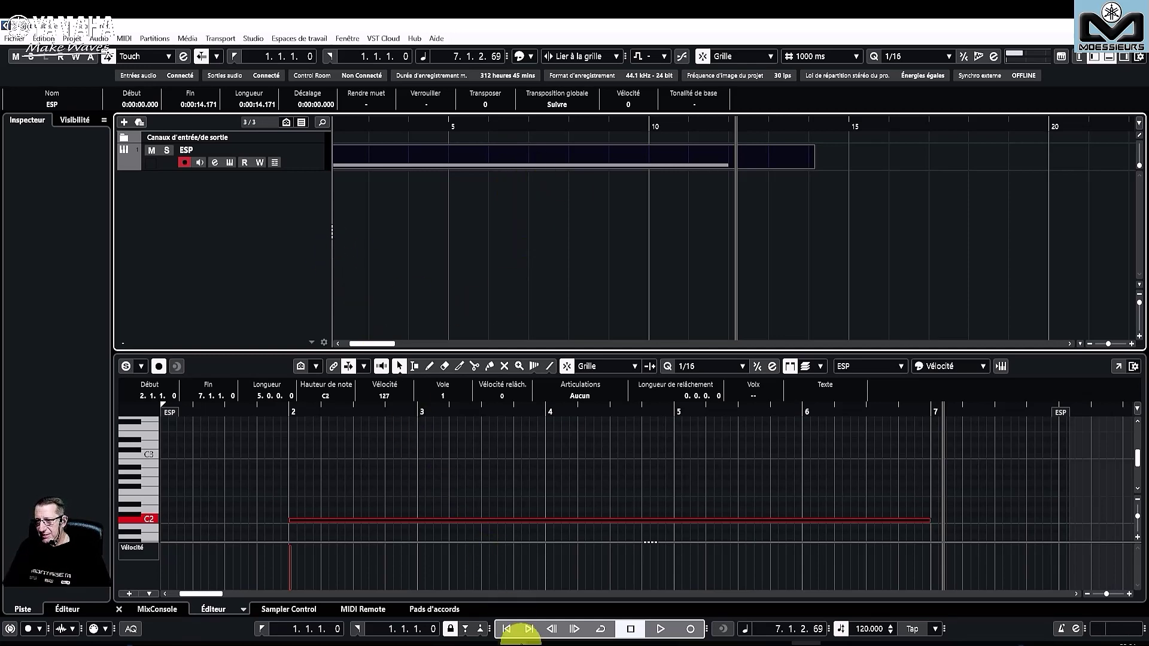
{"action": "left_click", "coordinate": [506, 629]}
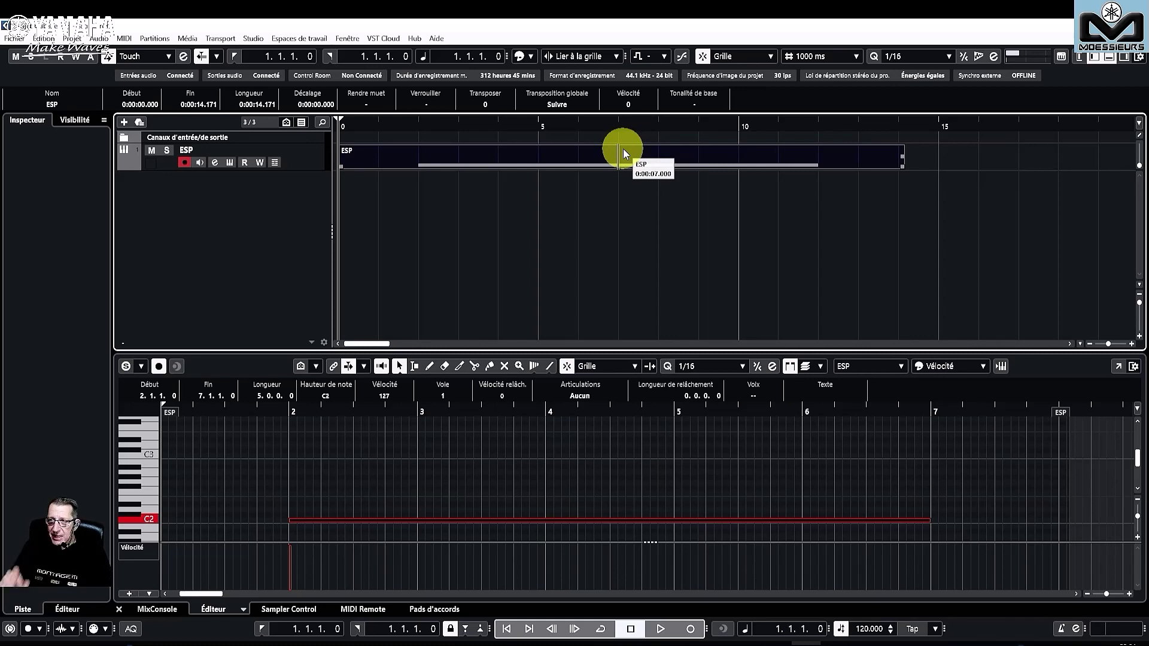
Render the ESP part in place with the current settings and disarm recording on the rendered audio track
{"action": "right_click", "coordinate": [627, 150]}
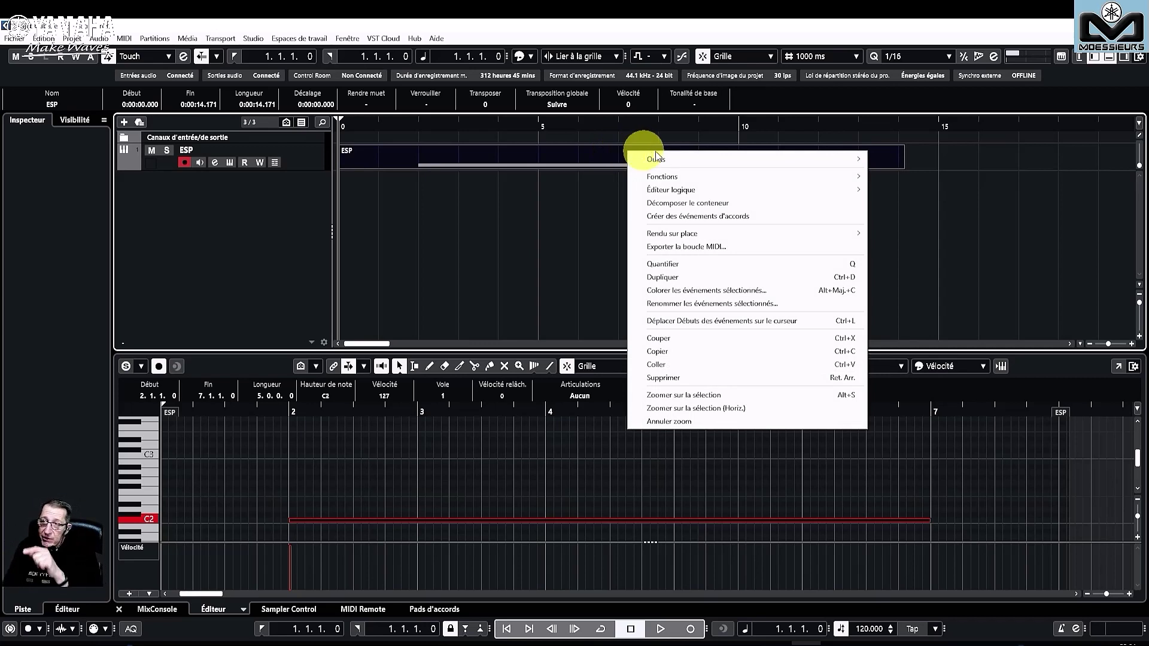
{"action": "mouse_move", "coordinate": [741, 239]}
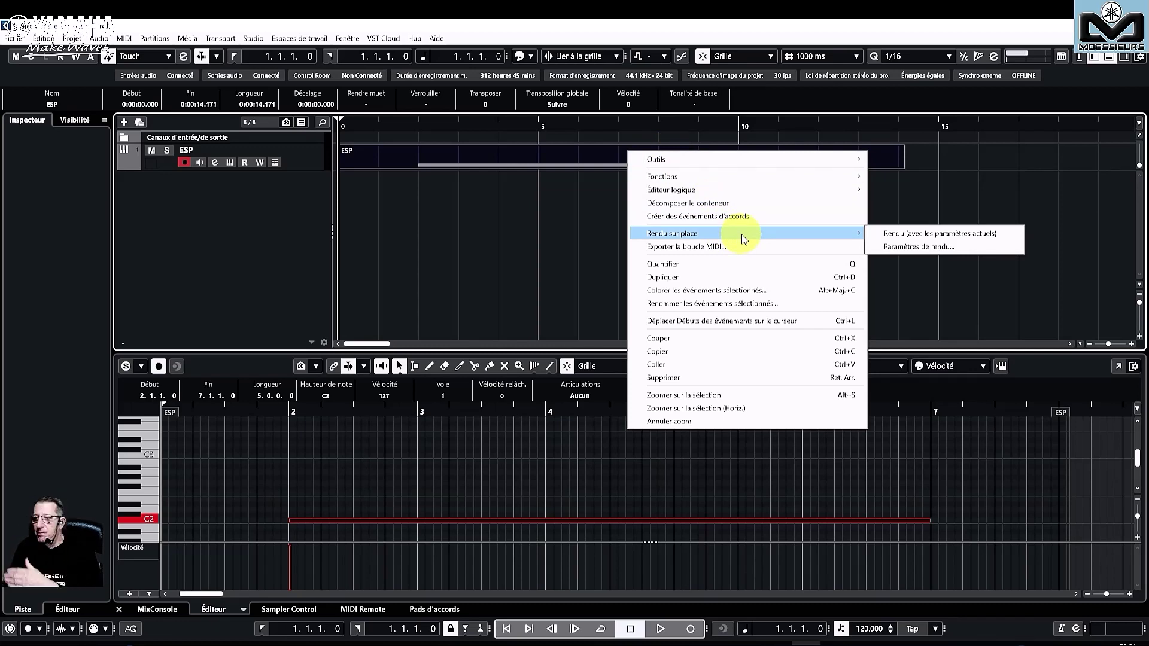
{"action": "left_click", "coordinate": [878, 233]}
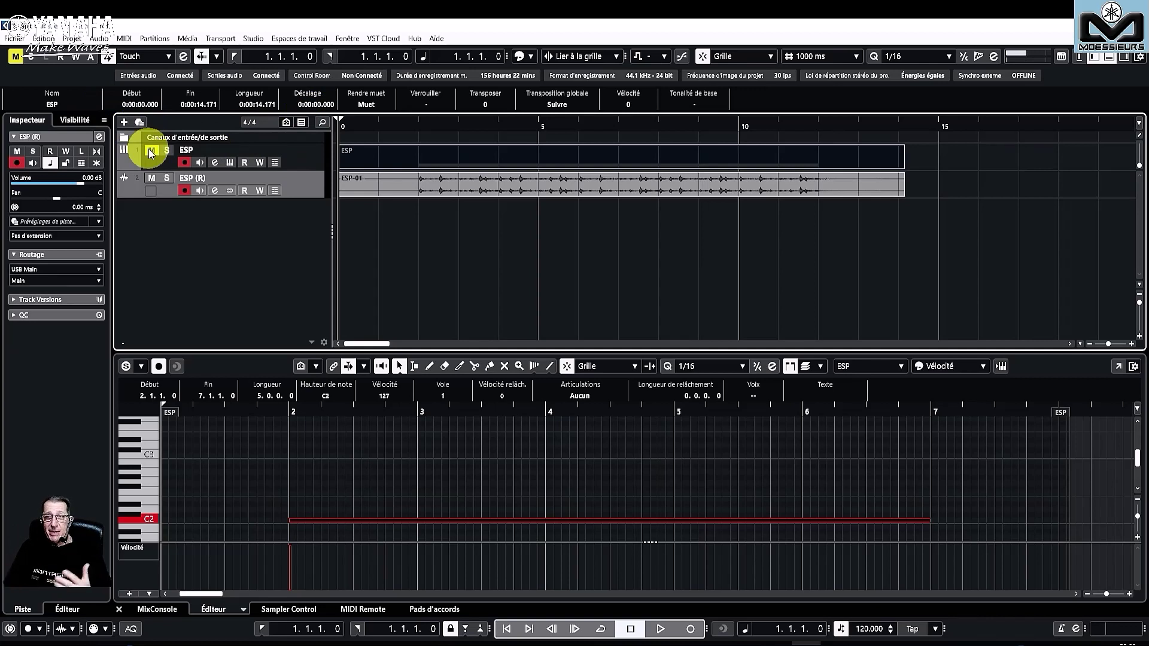
{"action": "left_click", "coordinate": [178, 190]}
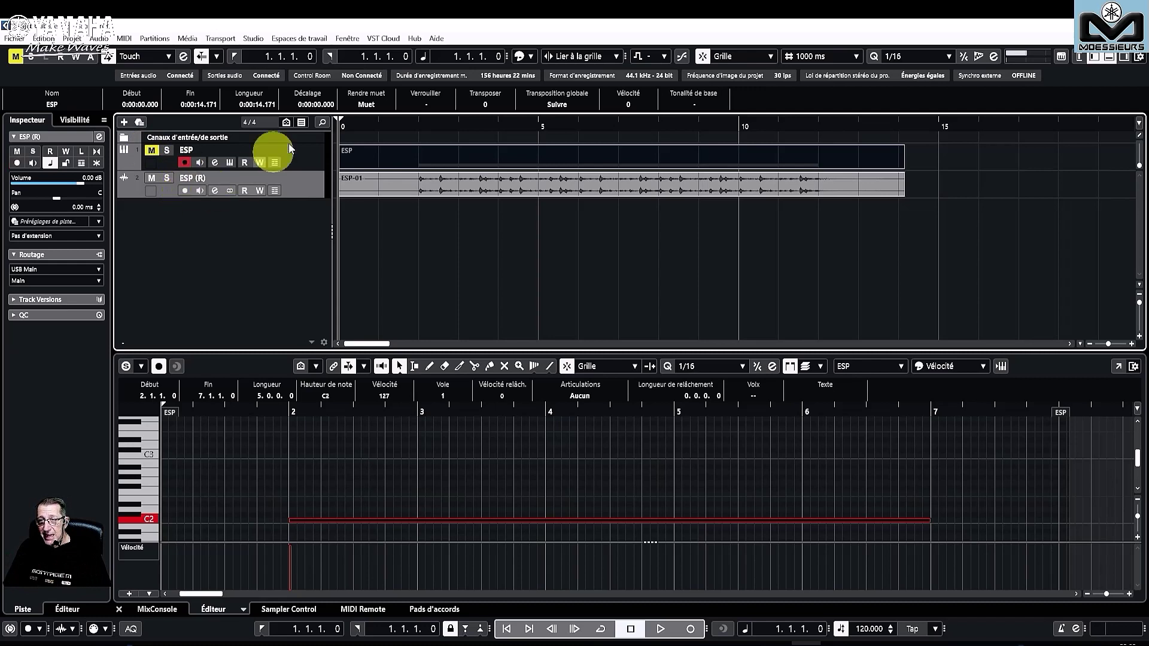
Play the rendered ESP (R) audio track from the project start, stop it and return the cursor to the beginning
{"action": "left_click", "coordinate": [660, 629]}
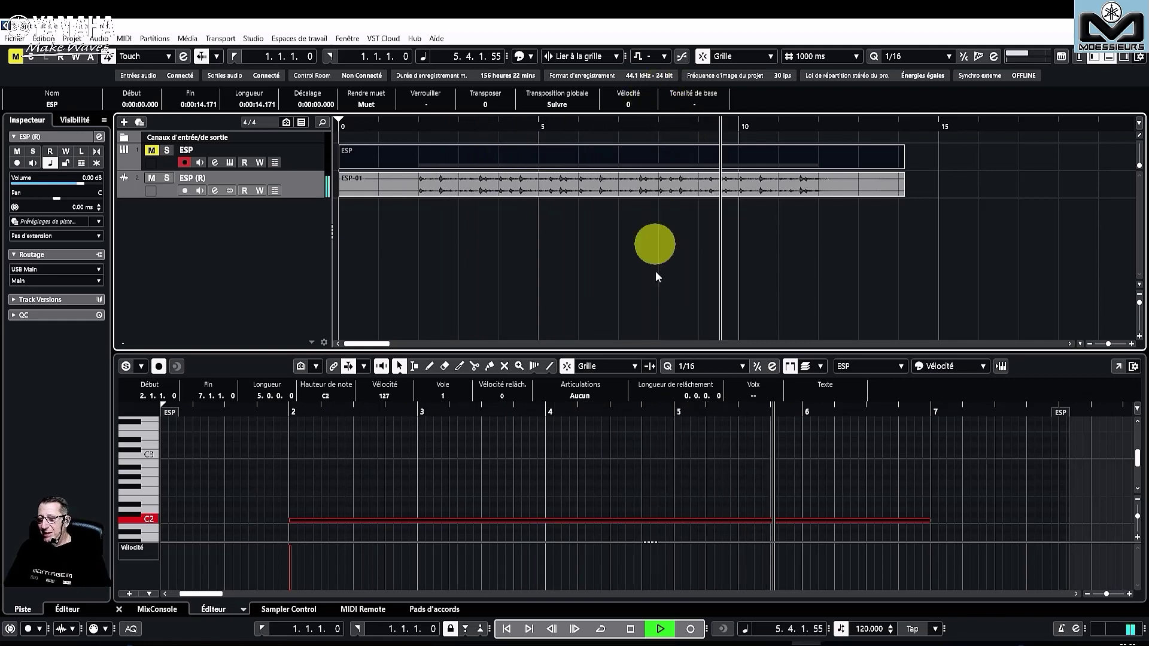
{"action": "left_click", "coordinate": [631, 629]}
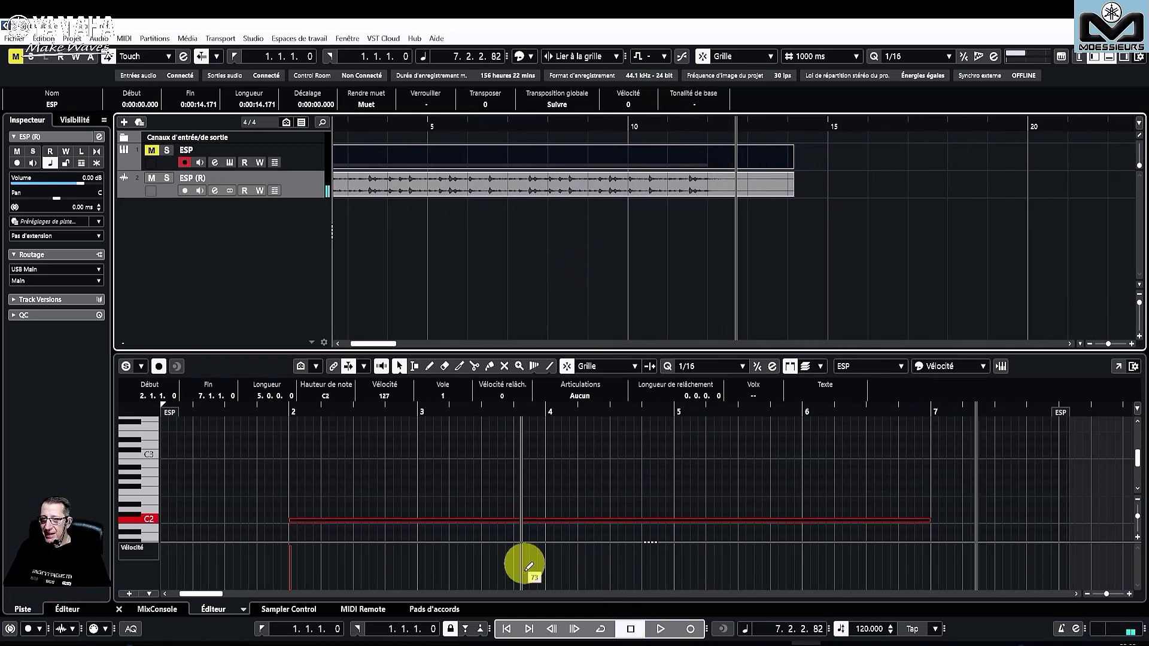
{"action": "left_click", "coordinate": [505, 627]}
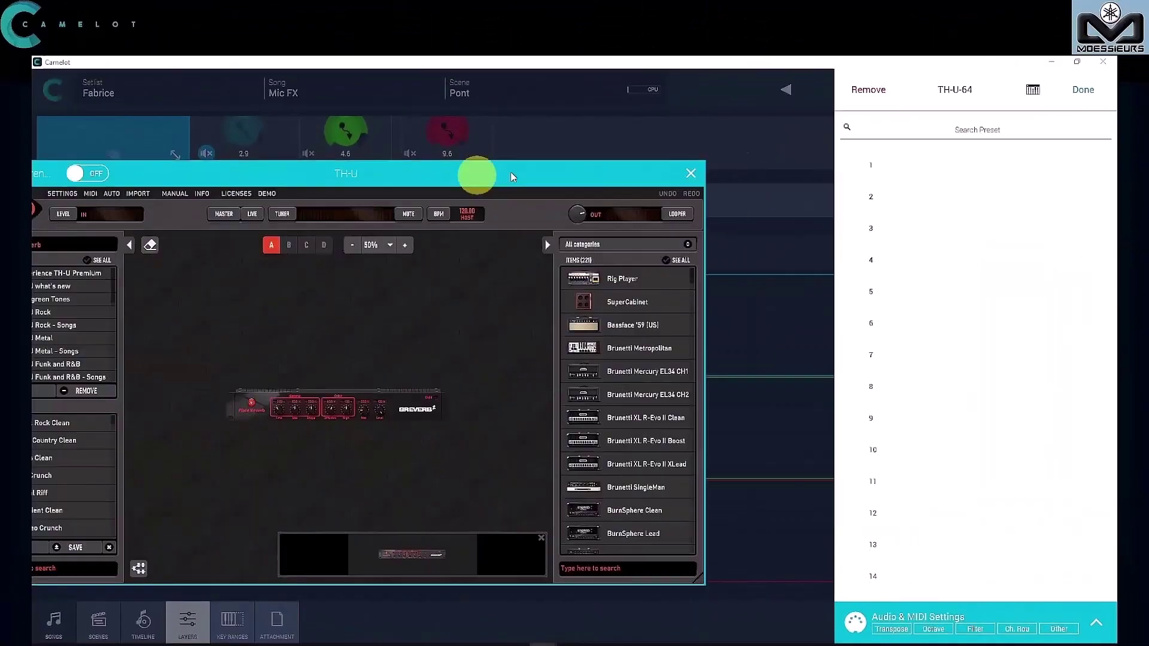
{"action": "left_click_drag", "start_coordinate": [511, 171], "coordinate": [746, 159]}
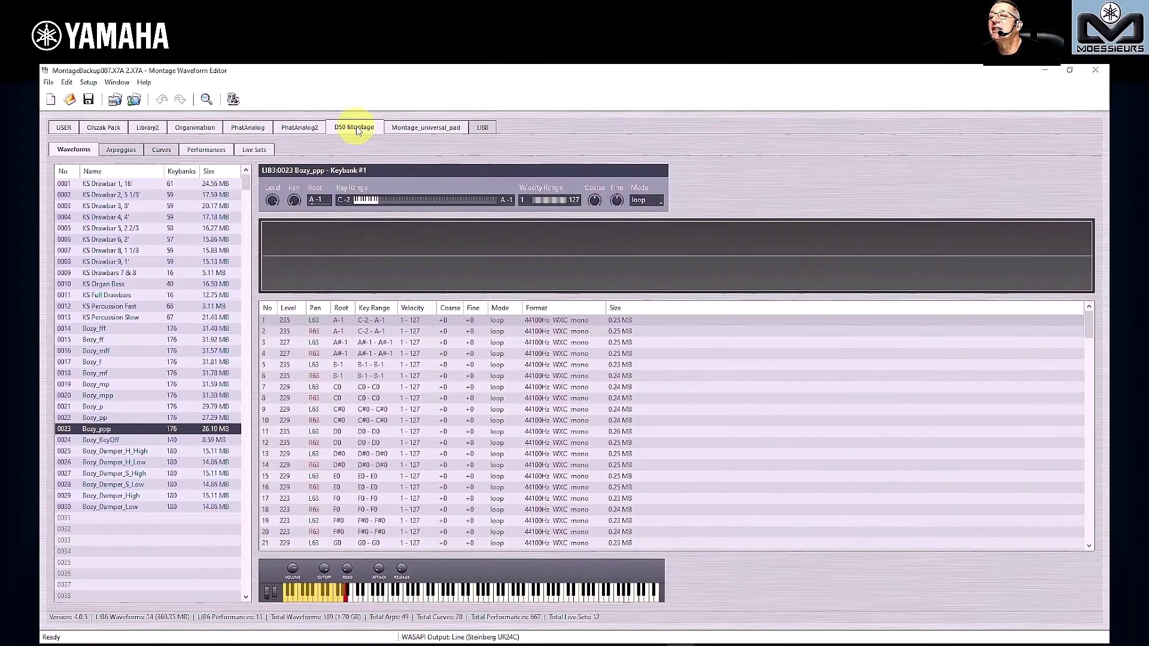
In the Montage Waveform Editor, view the D50 Montage library's ChurcBells and StaccatoHeaven waveforms, and open its Performances list
{"action": "left_click", "coordinate": [355, 128]}
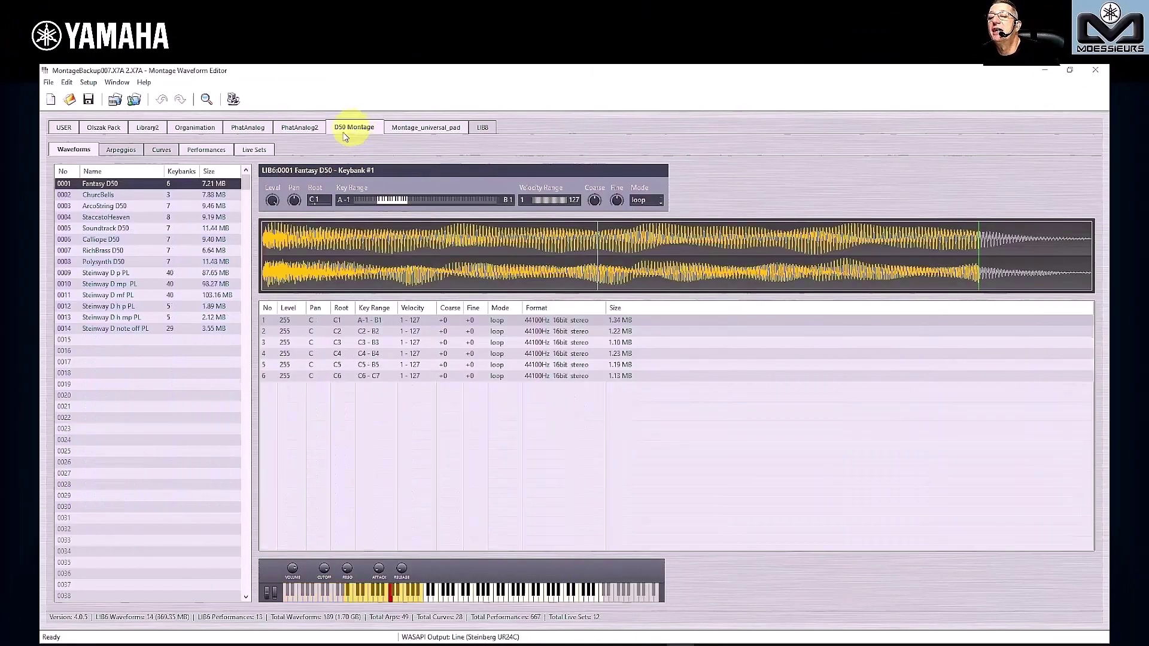
{"action": "left_click", "coordinate": [104, 195]}
{"action": "left_click", "coordinate": [112, 226]}
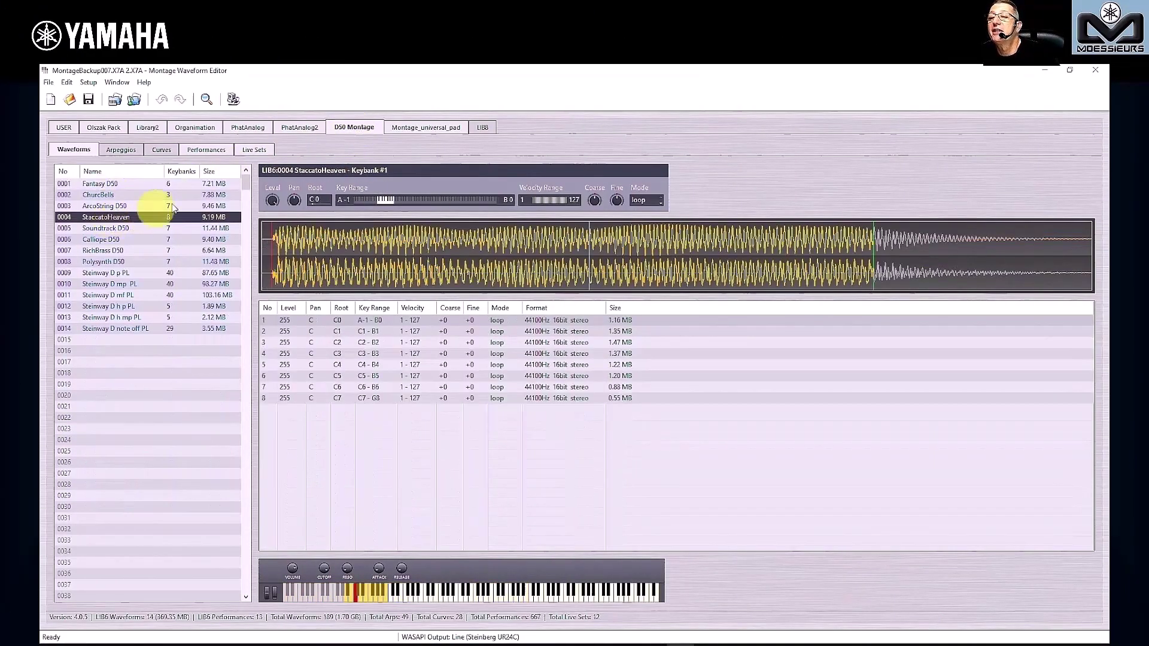
{"action": "left_click", "coordinate": [206, 151]}
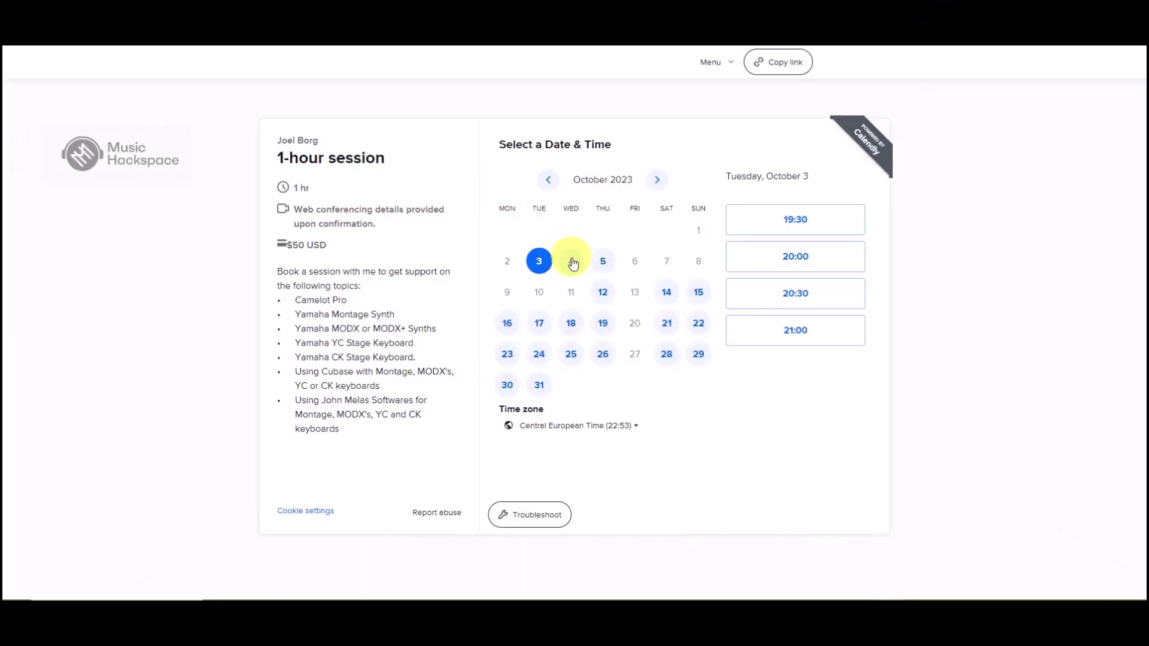
On the Calendly booking page, choose Wednesday, October 4 at 20:30 for the 1-hour session and continue to the details form
{"action": "left_click", "coordinate": [572, 262]}
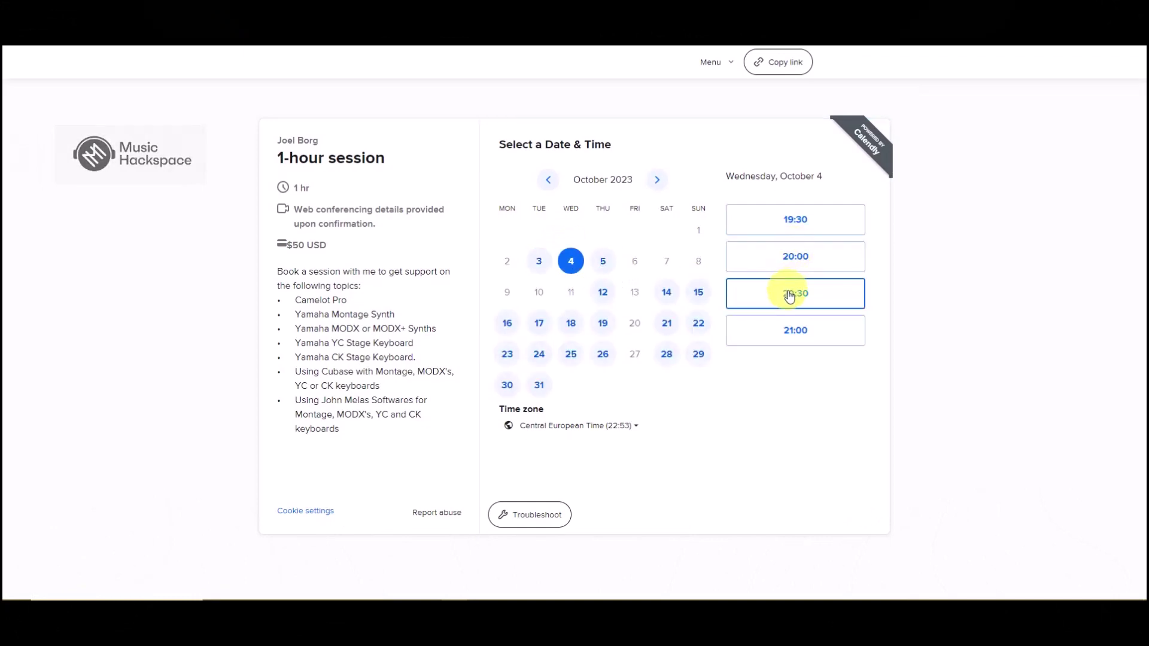
{"action": "left_click", "coordinate": [791, 295]}
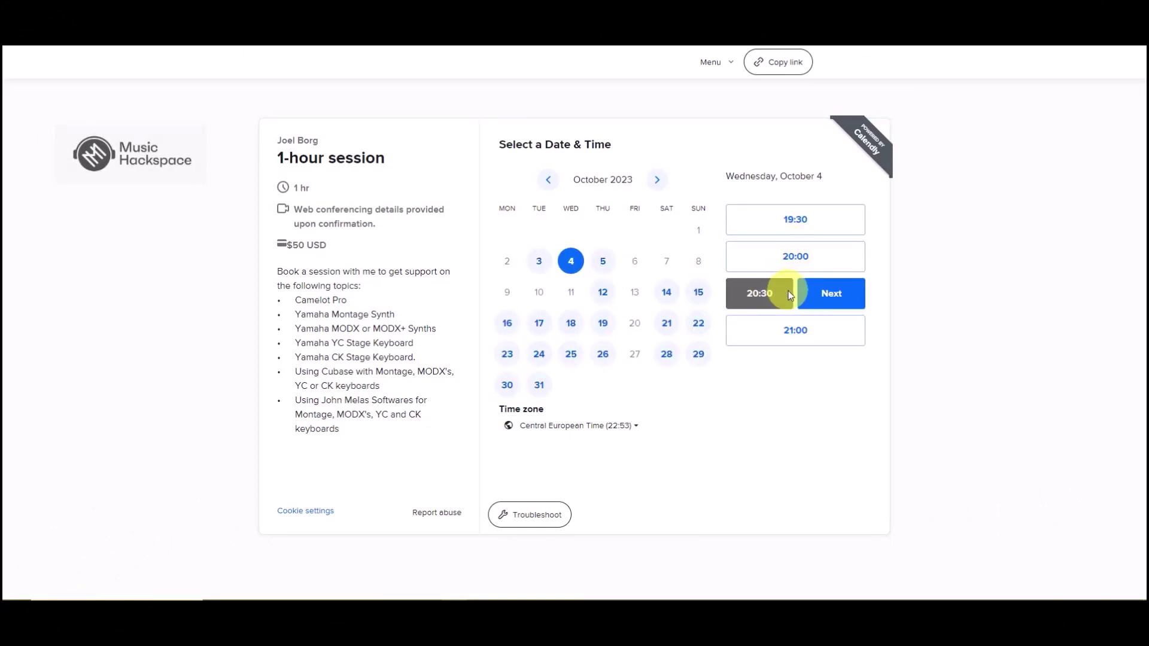
{"action": "left_click", "coordinate": [833, 296]}
Look through the booking form's name, email, product choice, learning need and payment fields without filling them in
{"action": "left_click", "coordinate": [551, 181]}
{"action": "left_click", "coordinate": [532, 239]}
{"action": "left_click", "coordinate": [497, 358]}
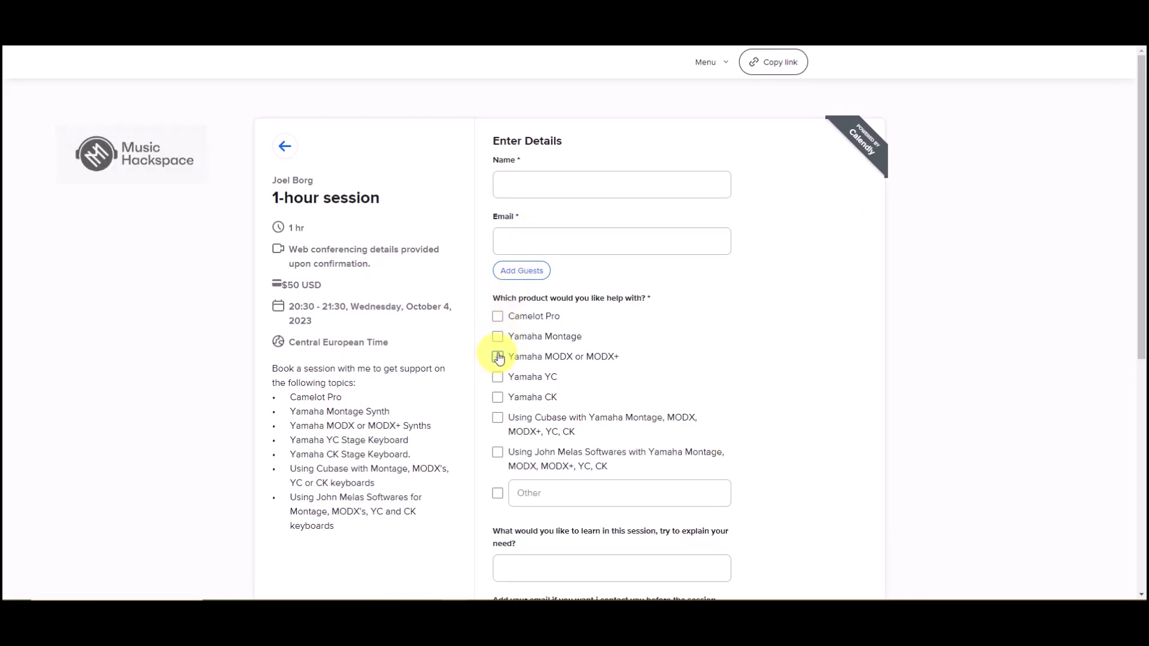
{"action": "scroll", "coordinate": [595, 300], "scroll_direction": "down", "scroll_amount": 3}
{"action": "left_click", "coordinate": [554, 319]}
{"action": "left_click", "coordinate": [519, 389]}
{"action": "scroll", "coordinate": [568, 344], "scroll_direction": "down", "scroll_amount": 3}
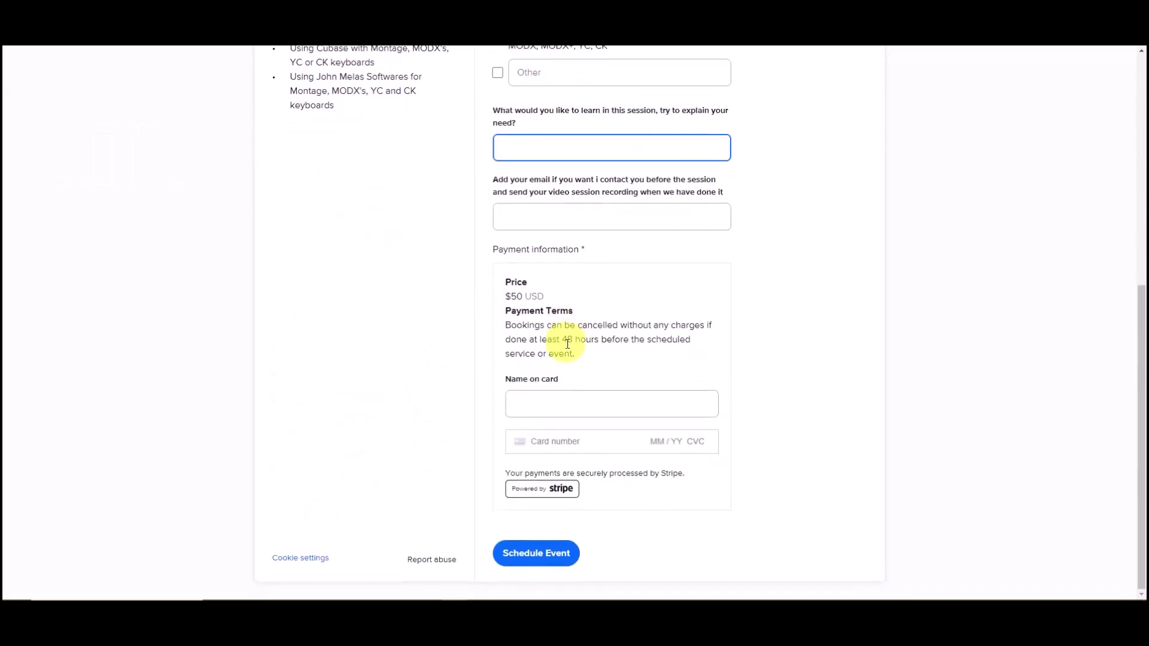